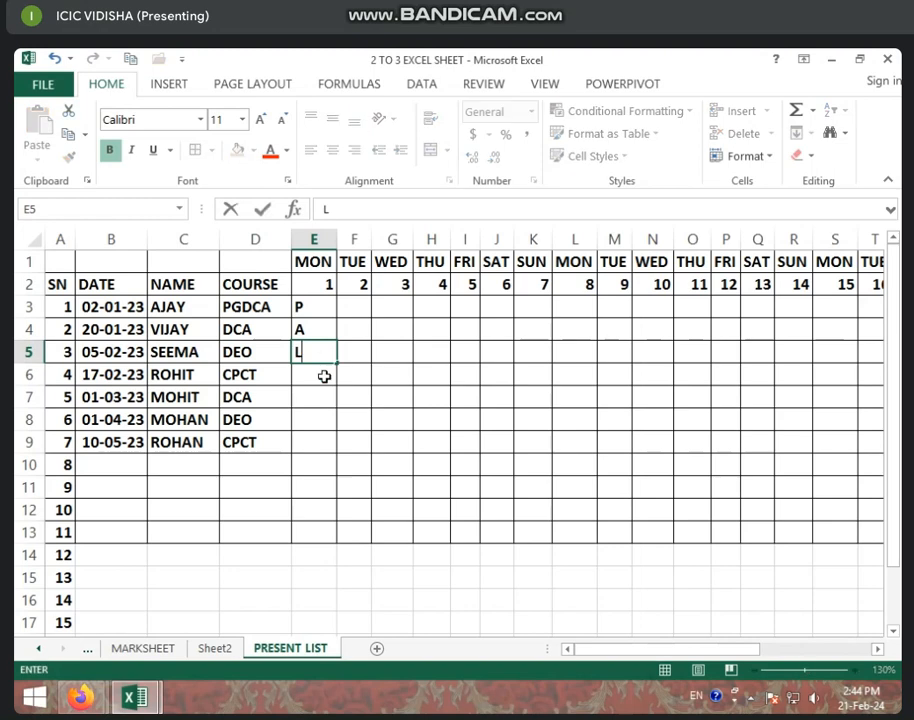
Step: Commit the L entry in E5 and fill the entire Sunday column K with orange
{"action": "key", "text": "Return"}
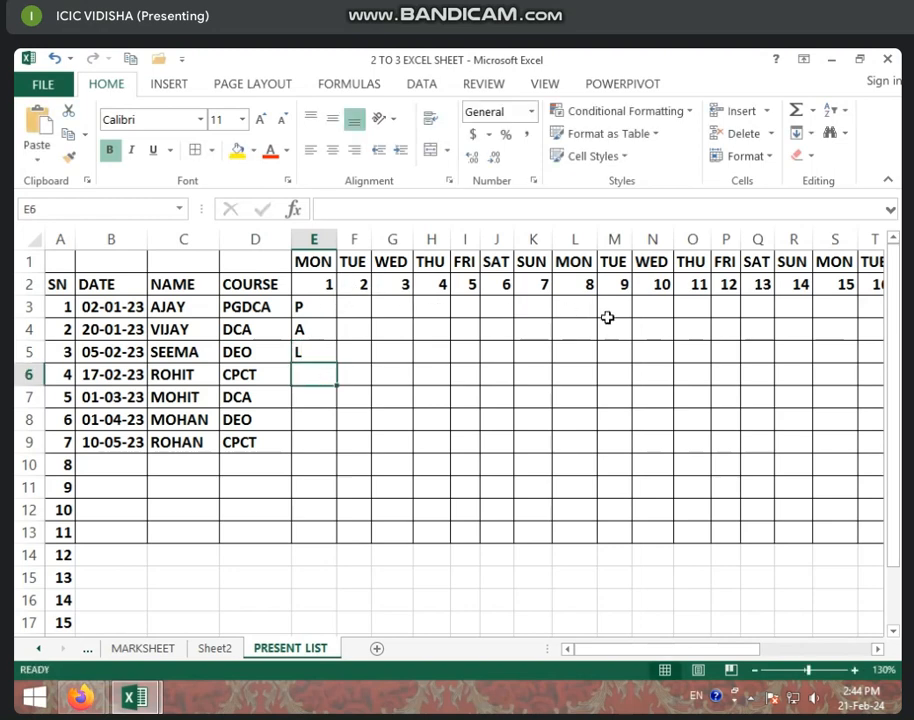
{"action": "left_click_drag", "start_coordinate": [529, 259], "coordinate": [535, 539]}
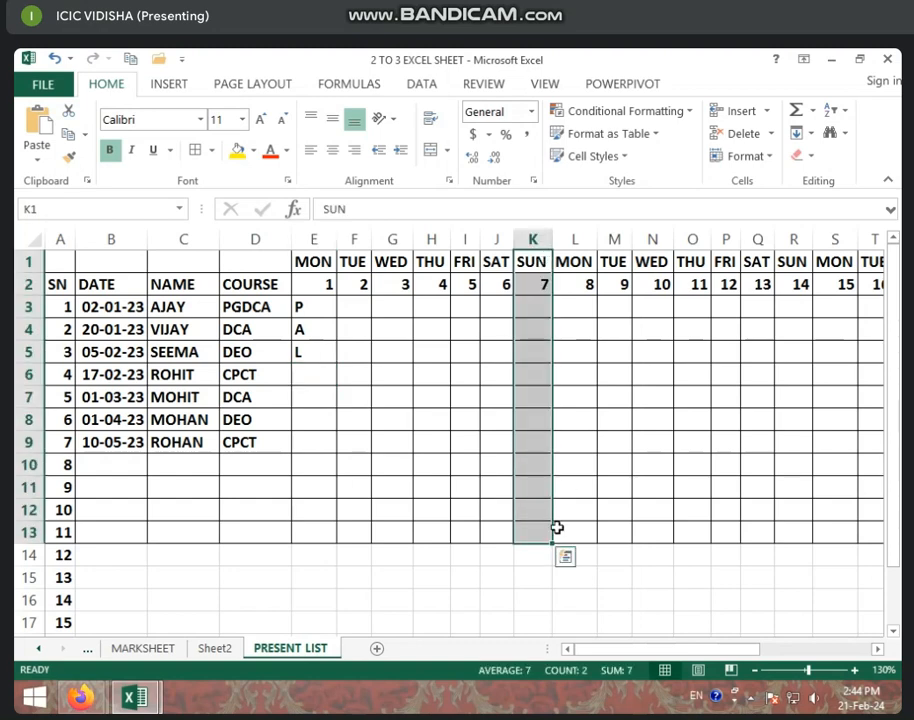
{"action": "left_click", "coordinate": [535, 238]}
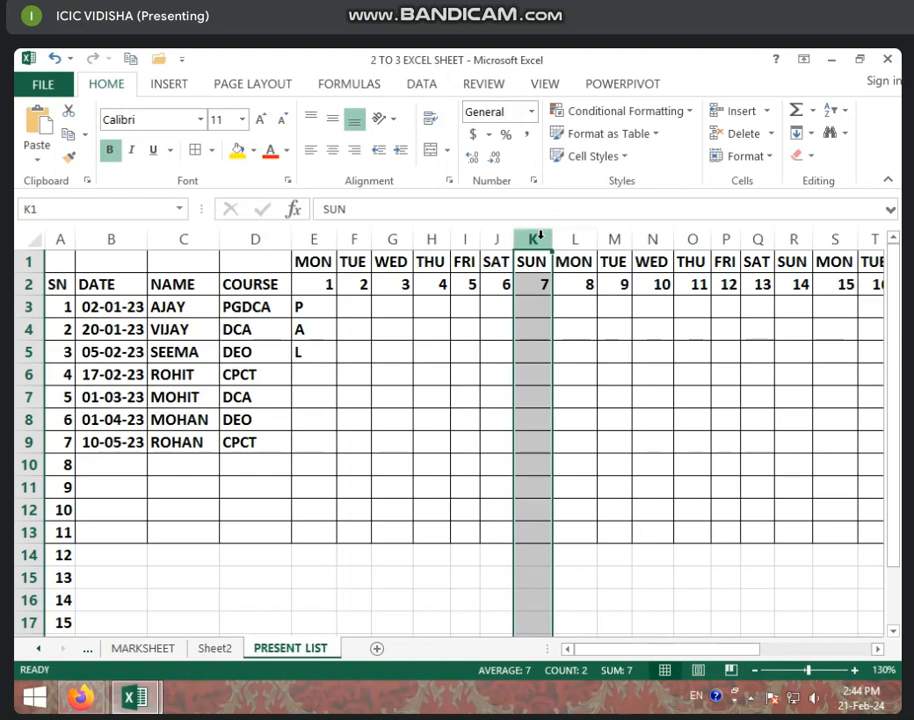
{"action": "left_click", "coordinate": [254, 150]}
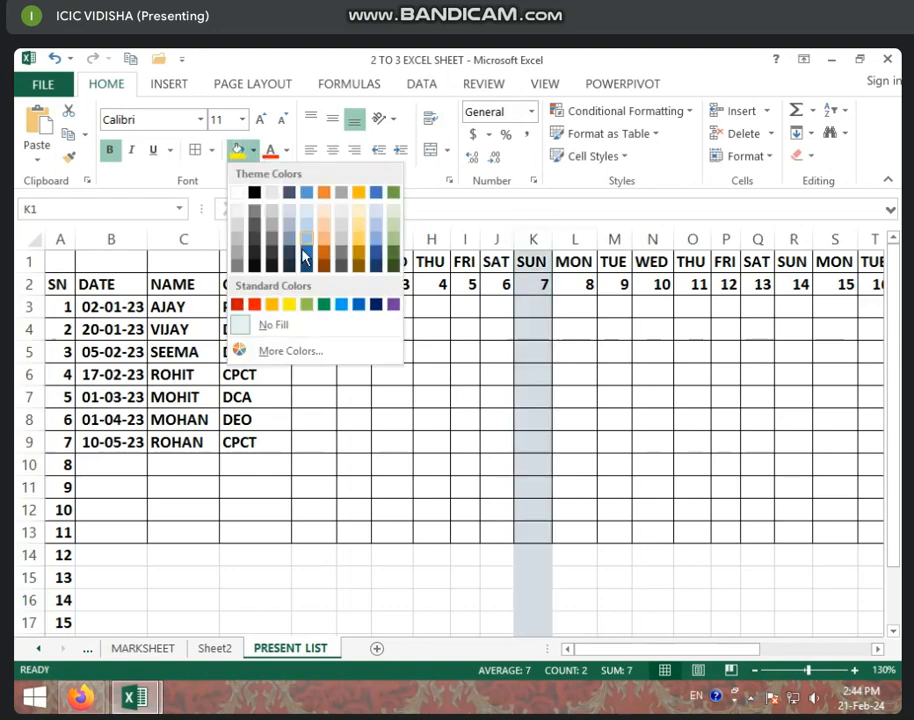
{"action": "left_click", "coordinate": [271, 311]}
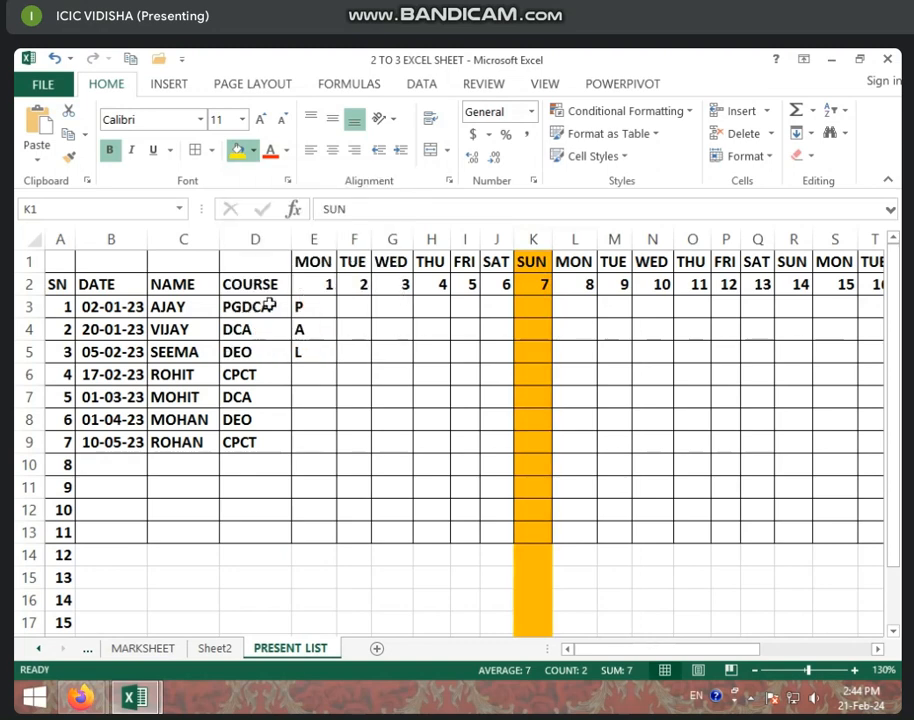
{"action": "left_click", "coordinate": [467, 369]}
Step: Fill the P mark from E3 across the attendance grid E3:AH9, covering days 1 to 30 for all seven students
{"action": "left_click", "coordinate": [306, 308]}
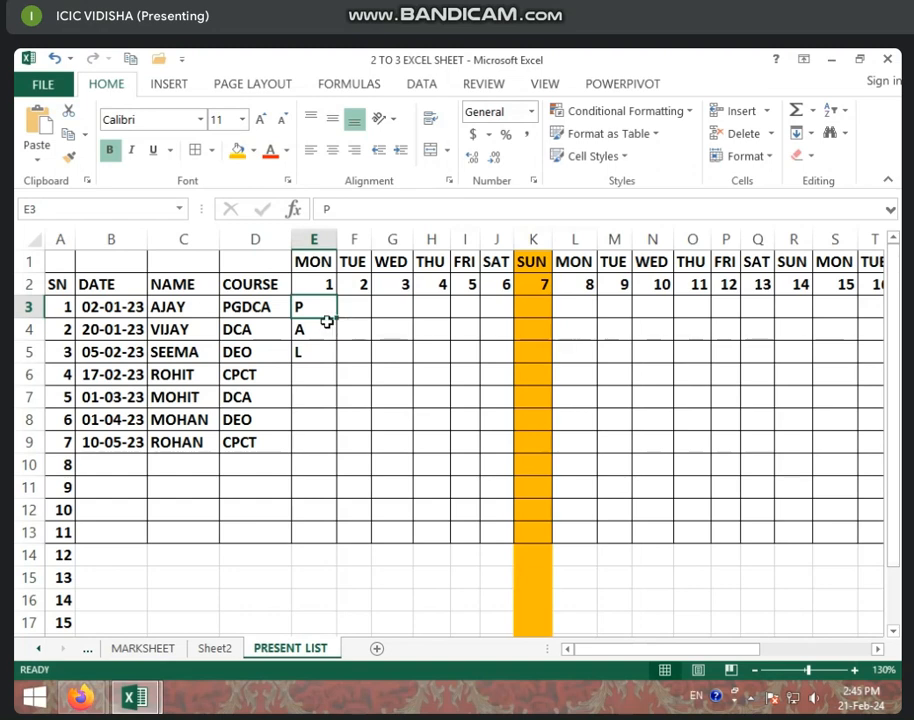
{"action": "left_click", "coordinate": [340, 313]}
{"action": "left_click", "coordinate": [322, 311]}
{"action": "left_click_drag", "start_coordinate": [339, 318], "coordinate": [845, 465]}
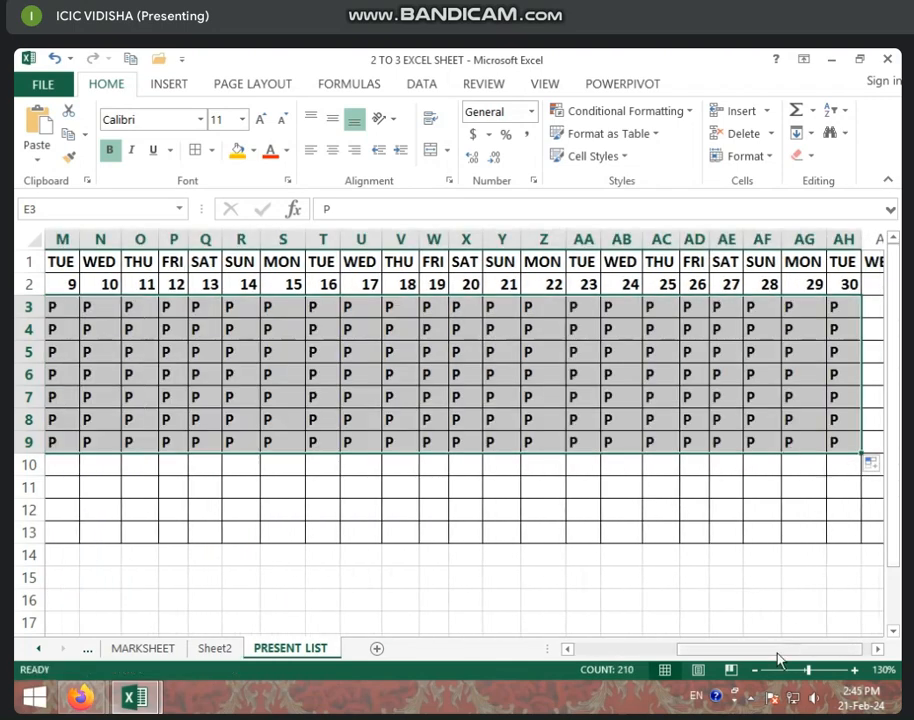
{"action": "left_click_drag", "start_coordinate": [777, 650], "coordinate": [577, 649]}
{"action": "left_click", "coordinate": [533, 375]}
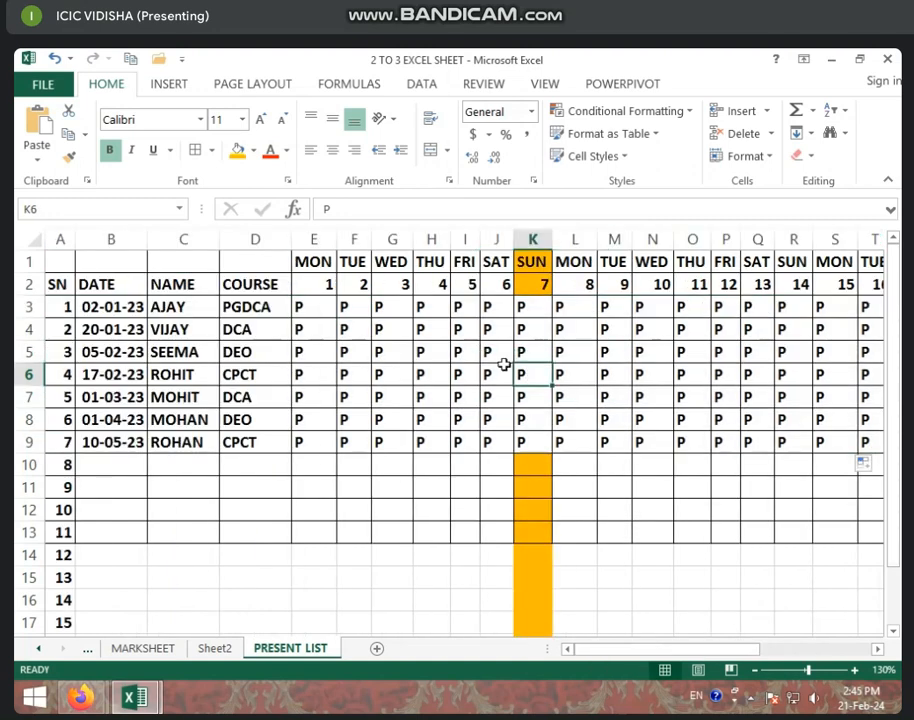
Step: Autofill K2 down to K10 to carry over its orange fill, and clear the contents of K3:K10
{"action": "left_click", "coordinate": [530, 292]}
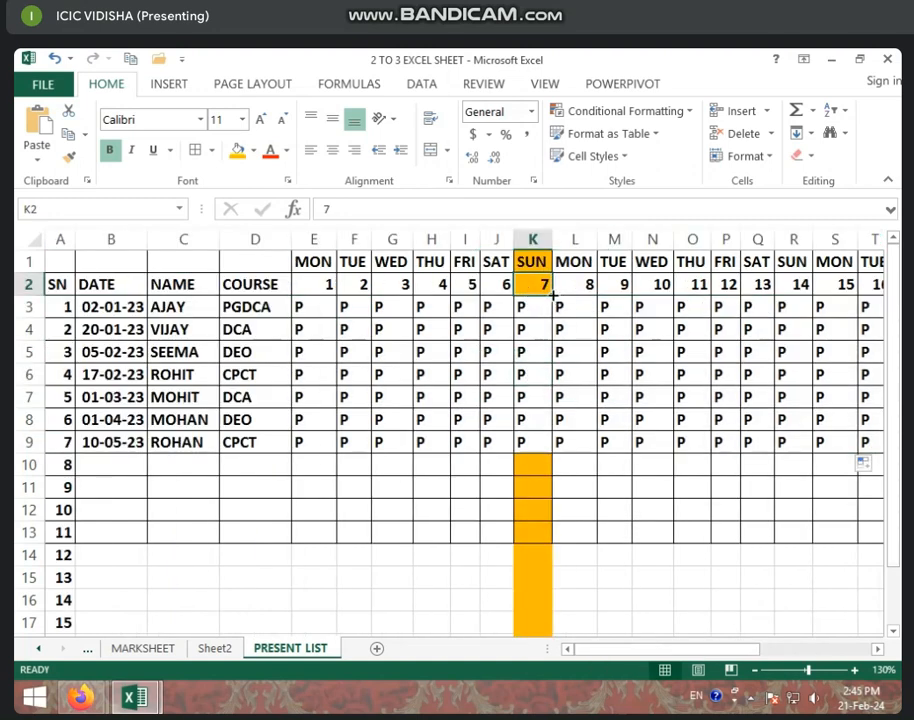
{"action": "left_click_drag", "start_coordinate": [552, 296], "coordinate": [553, 466]}
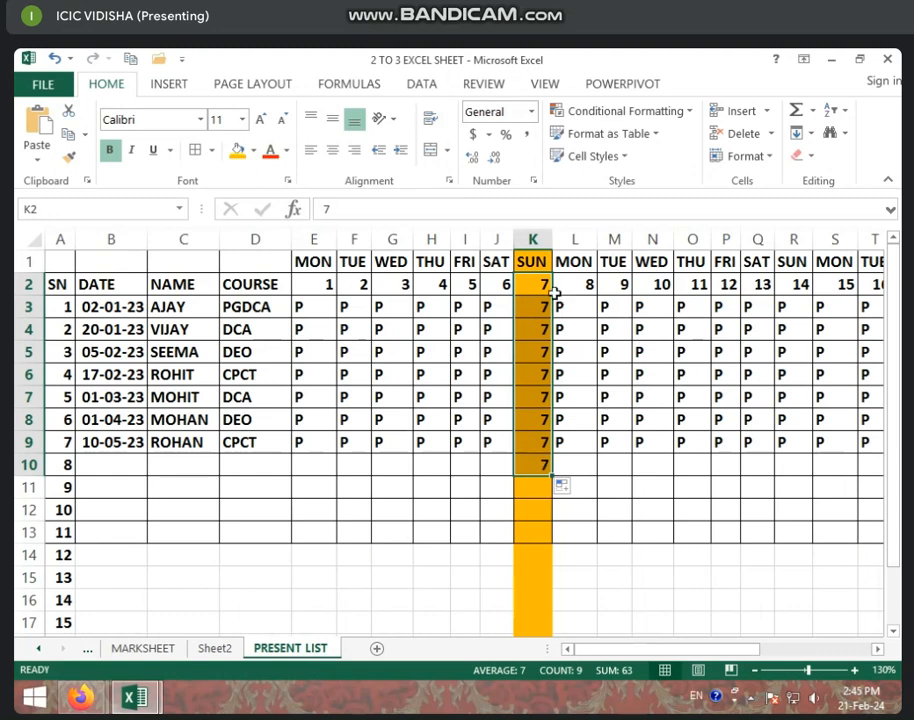
{"action": "left_click_drag", "start_coordinate": [541, 300], "coordinate": [539, 470]}
{"action": "left_click_drag", "start_coordinate": [535, 306], "coordinate": [530, 460]}
{"action": "key", "text": "Delete"}
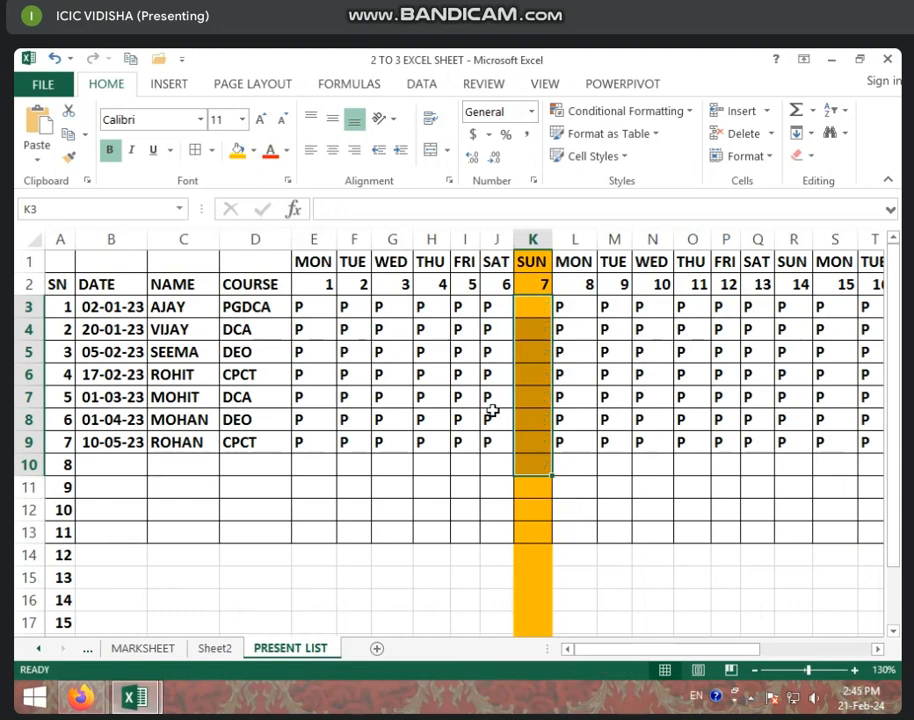
{"action": "left_click", "coordinate": [504, 381]}
Step: Enter P for all seven students in the orange Sunday column, cells K3 to K9
{"action": "left_click", "coordinate": [516, 311]}
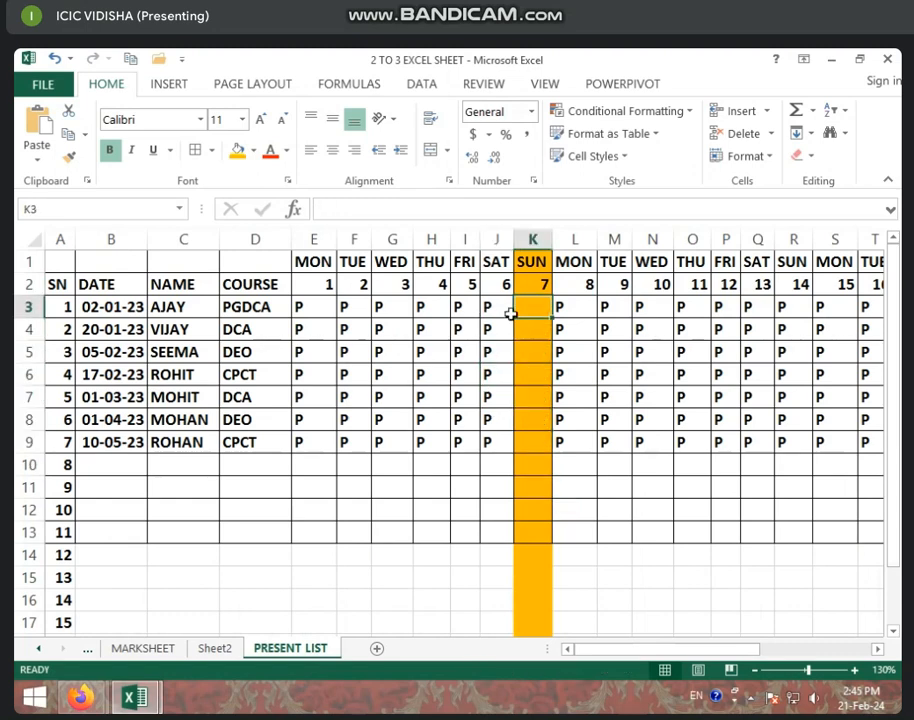
{"action": "type", "text": "P"}
{"action": "key", "text": "Return"}
{"action": "type", "text": "P"}
{"action": "key", "text": "Return"}
{"action": "type", "text": "P"}
{"action": "key", "text": "Return"}
{"action": "type", "text": "P PP"}
{"action": "key", "text": "Return"}
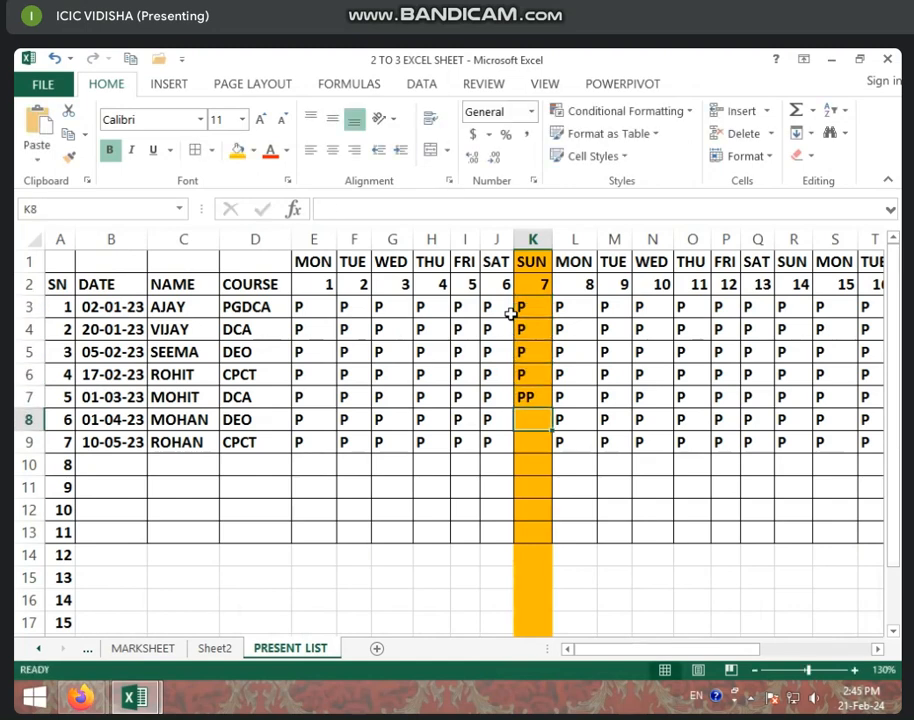
{"action": "type", "text": "P"}
{"action": "key", "text": "Return"}
{"action": "type", "text": "P"}
{"action": "key", "text": "Up"}
{"action": "key", "text": "Up"}
{"action": "type", "text": "P"}
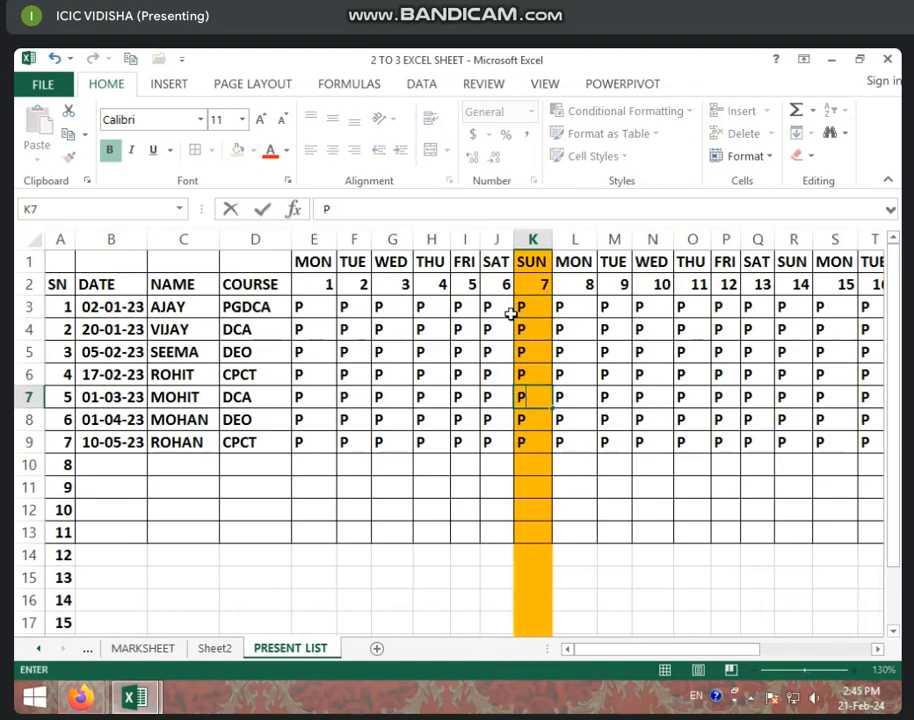
{"action": "key", "text": "Return"}
Step: Look over the attendance grid's day columns up to day 31 and the empty columns beyond it
{"action": "key", "text": "Right"}
{"action": "key", "text": "Right"}
{"action": "key", "text": "Right"}
{"action": "key", "text": "Right"}
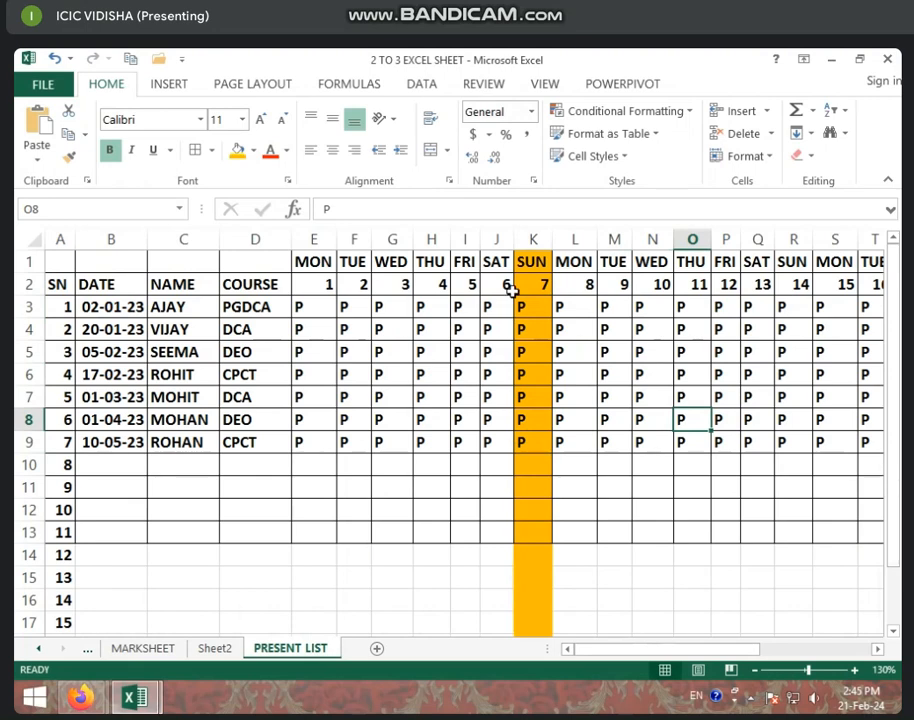
{"action": "left_click_drag", "start_coordinate": [638, 650], "coordinate": [843, 652]}
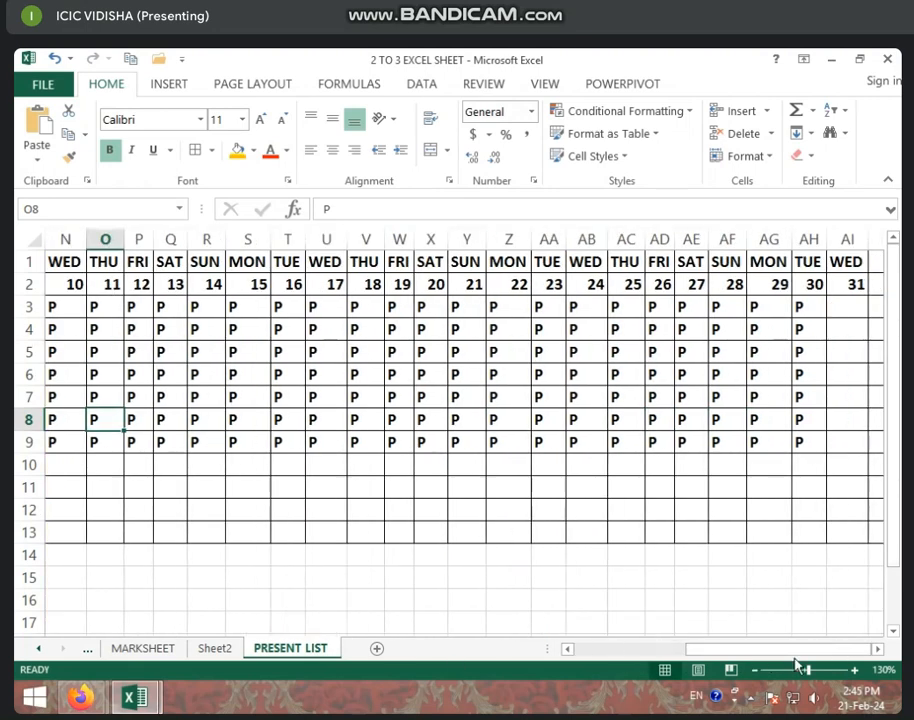
{"action": "left_click", "coordinate": [829, 319]}
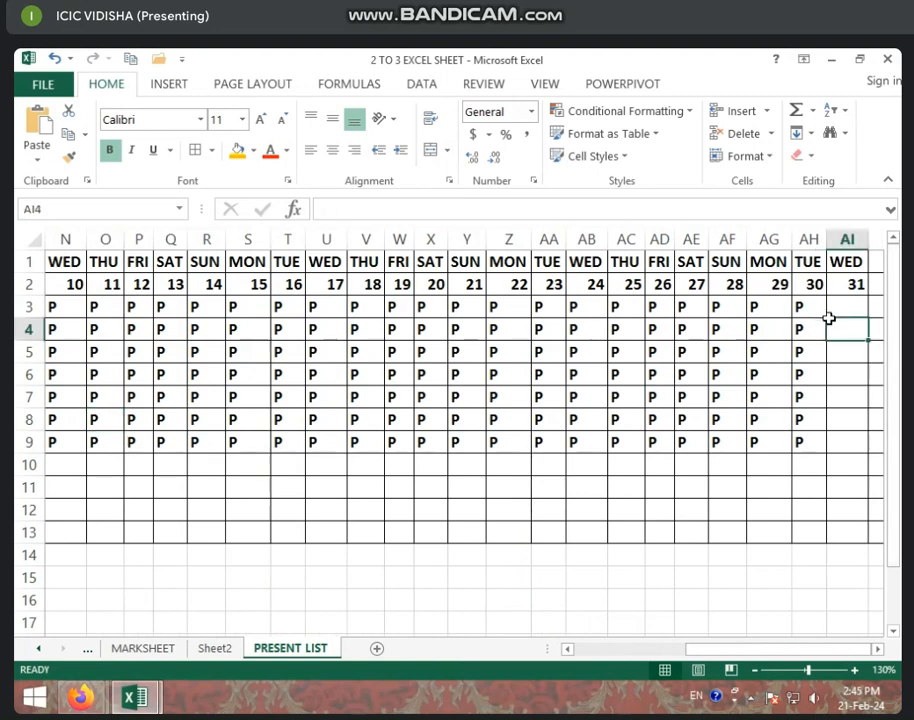
{"action": "key", "text": "Up"}
{"action": "key", "text": "Right"}
{"action": "key", "text": "Right"}
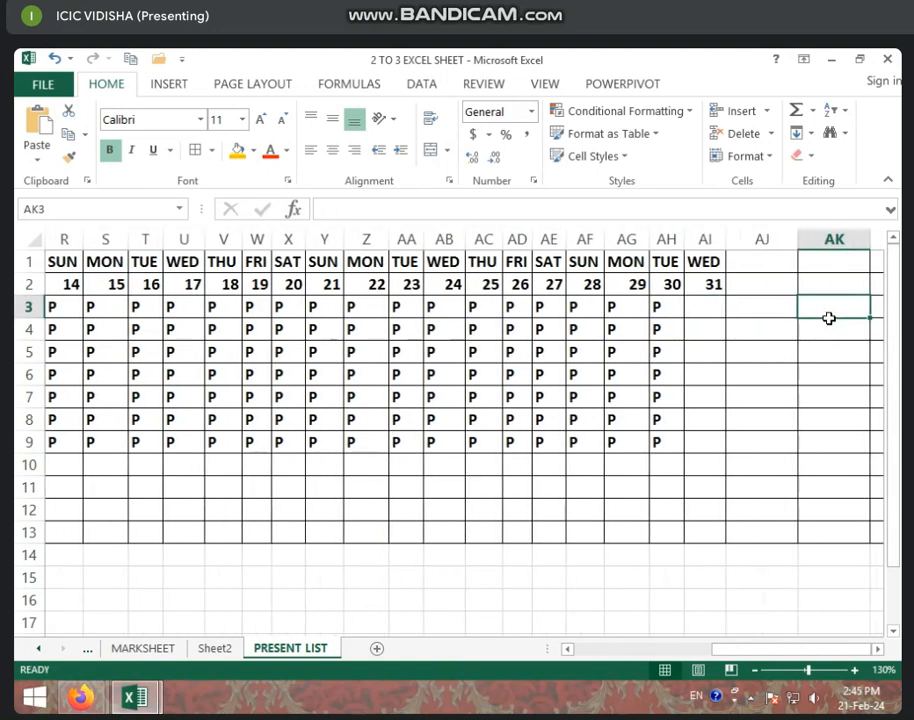
{"action": "key", "text": "Right"}
{"action": "key", "text": "Right"}
{"action": "key", "text": "Up"}
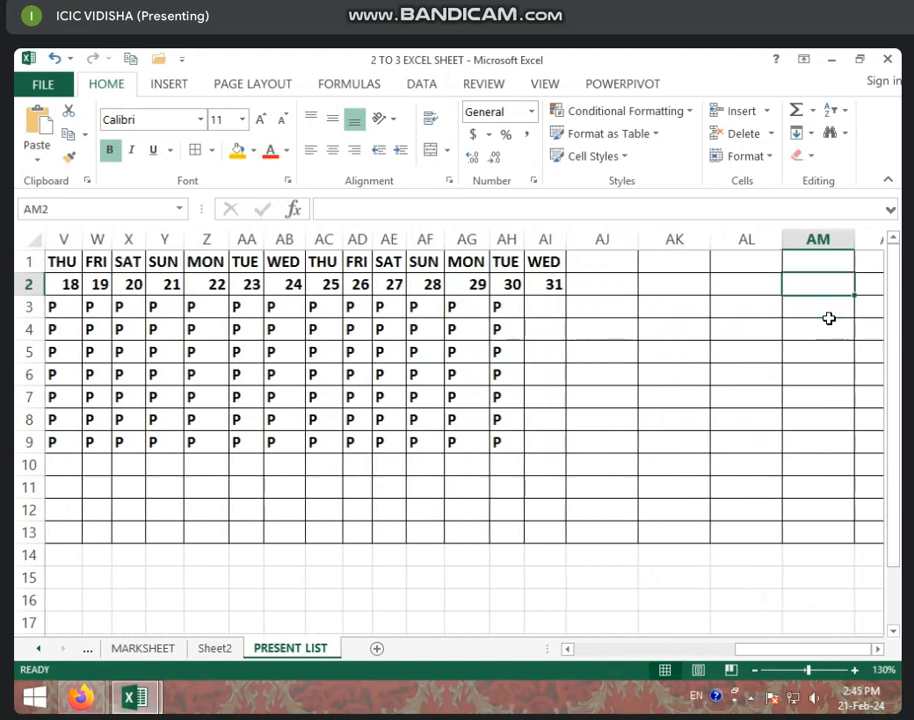
{"action": "key", "text": "Left"}
{"action": "key", "text": "Left"}
{"action": "key", "text": "Left"}
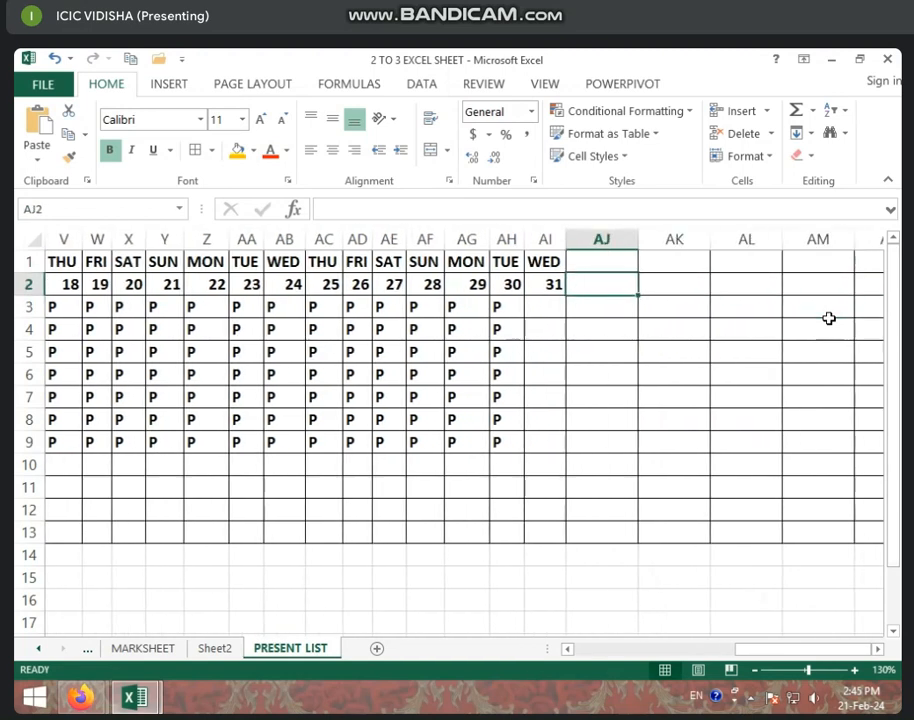
{"action": "key", "text": "Left"}
{"action": "key", "text": "Left"}
{"action": "key", "text": "Left"}
{"action": "key", "text": "Left"}
{"action": "key", "text": "Left"}
{"action": "key", "text": "Left"}
{"action": "key", "text": "Left"}
{"action": "key", "text": "Left"}
{"action": "key", "text": "Left"}
{"action": "key", "text": "Left"}
{"action": "key", "text": "Left"}
{"action": "key", "text": "Left"}
{"action": "key", "text": "Left"}
{"action": "key", "text": "Left"}
{"action": "key", "text": "Left"}
{"action": "key", "text": "Left"}
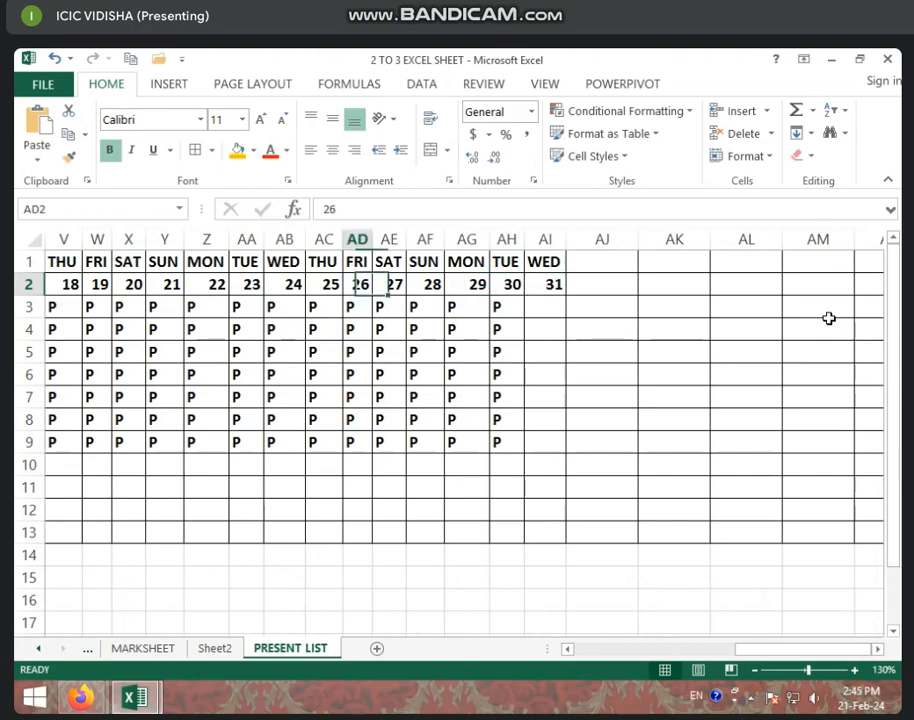
{"action": "key", "text": "Left"}
{"action": "key", "text": "Left"}
{"action": "key", "text": "Left"}
{"action": "key", "text": "Left"}
{"action": "key", "text": "Left"}
{"action": "key", "text": "Left"}
{"action": "key", "text": "Left"}
{"action": "key", "text": "Left"}
{"action": "key", "text": "Left"}
{"action": "key", "text": "Left"}
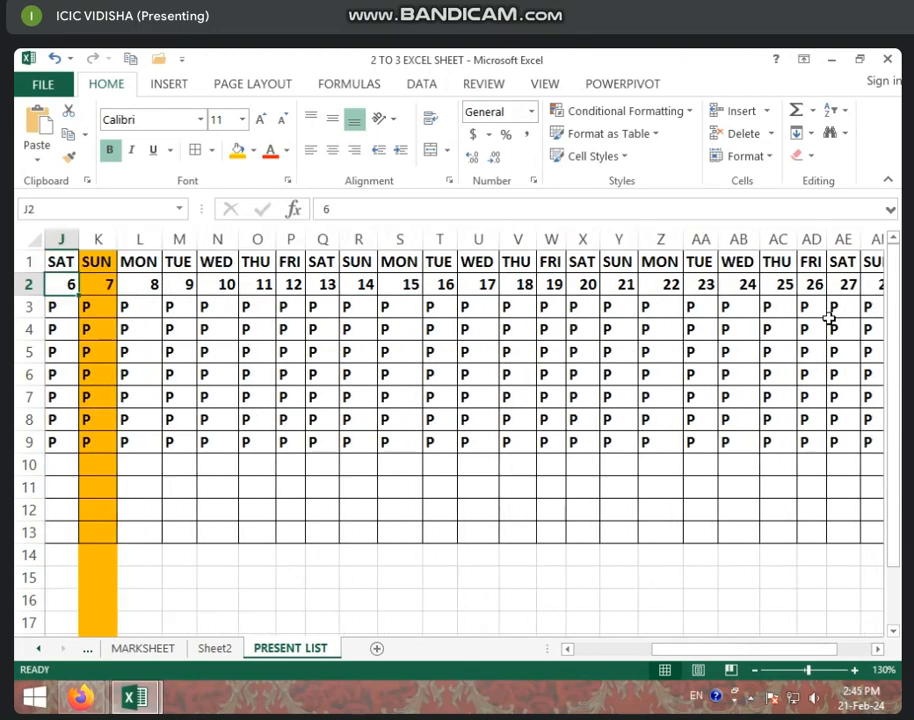
{"action": "key", "text": "Right"}
{"action": "key", "text": "Right"}
{"action": "key", "text": "Right"}
{"action": "key", "text": "Right"}
{"action": "key", "text": "Right"}
{"action": "key", "text": "Right"}
{"action": "key", "text": "Right"}
{"action": "key", "text": "Right"}
{"action": "key", "text": "Right"}
{"action": "key", "text": "Right"}
{"action": "key", "text": "Right"}
{"action": "key", "text": "Right"}
{"action": "key", "text": "Right"}
{"action": "key", "text": "Right"}
{"action": "key", "text": "Right"}
{"action": "key", "text": "Right"}
{"action": "key", "text": "Right"}
{"action": "key", "text": "Right"}
{"action": "key", "text": "Right"}
{"action": "key", "text": "Right"}
{"action": "key", "text": "Right"}
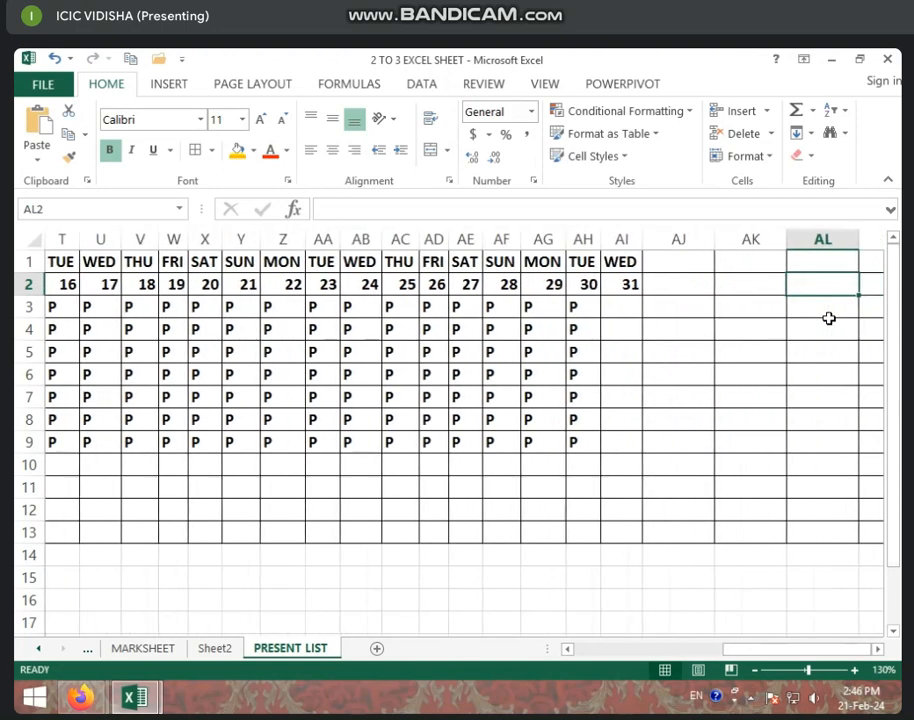
Step: Merge and center AJ1:AJ2 and enter the heading TOTAL P
{"action": "left_click", "coordinate": [700, 329]}
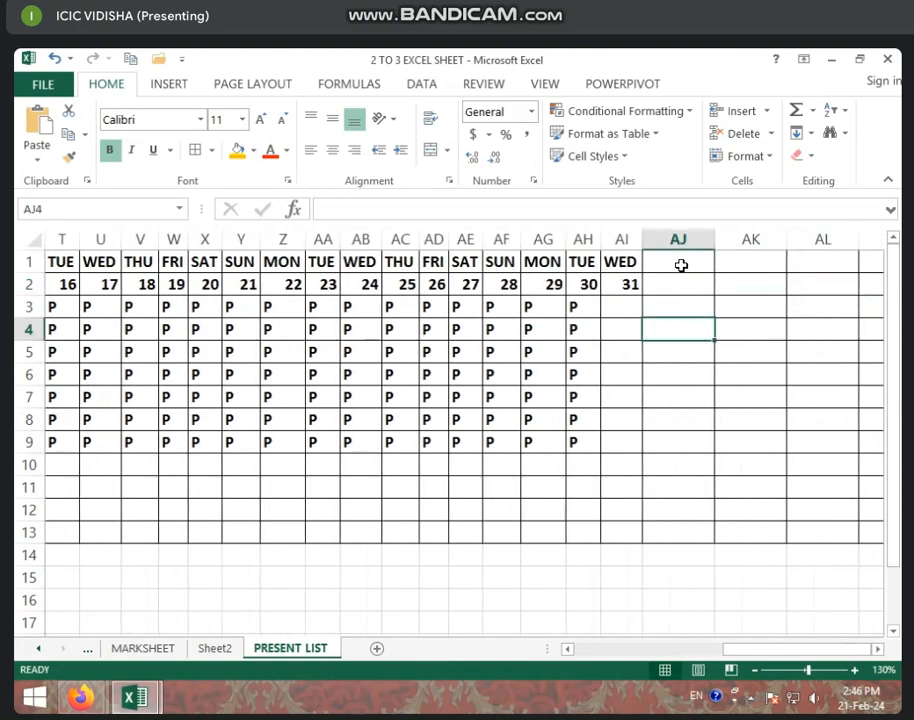
{"action": "left_click_drag", "start_coordinate": [679, 261], "coordinate": [681, 285]}
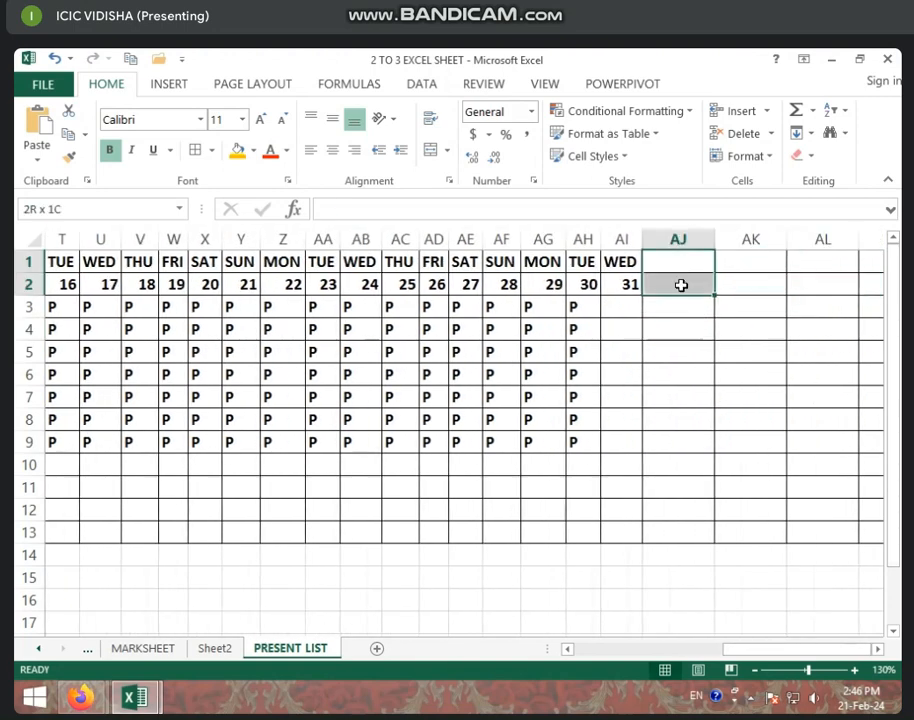
{"action": "left_click", "coordinate": [432, 151]}
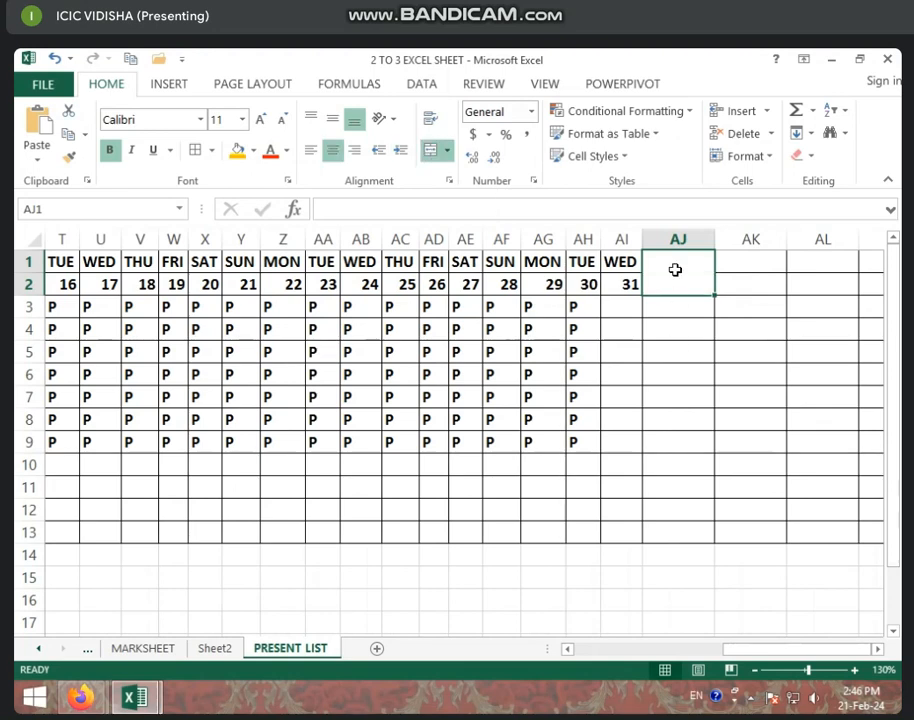
{"action": "type", "text": "TOT"}
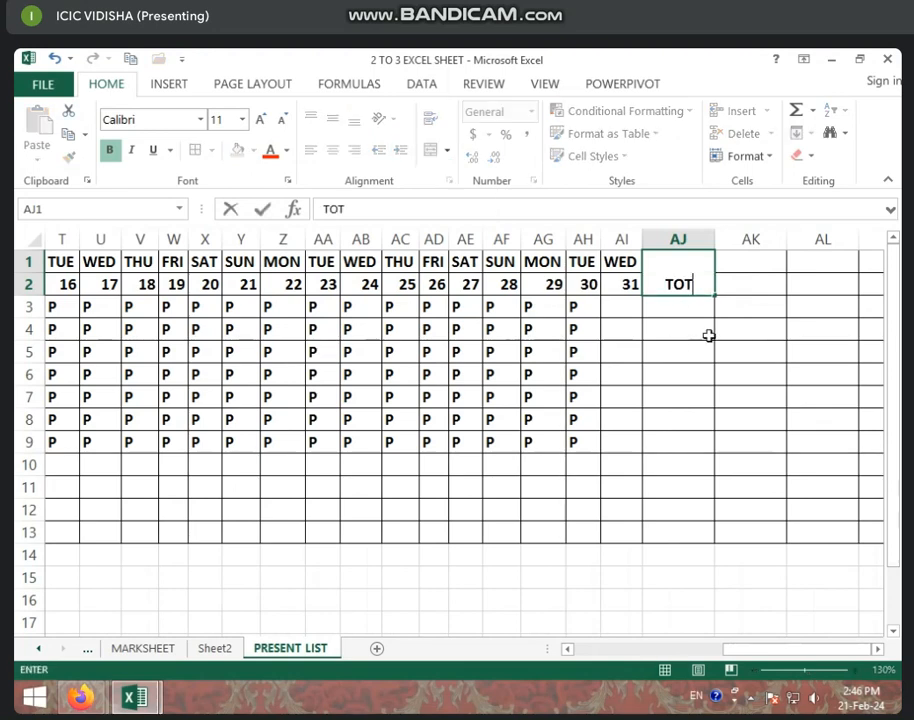
{"action": "type", "text": "AL"}
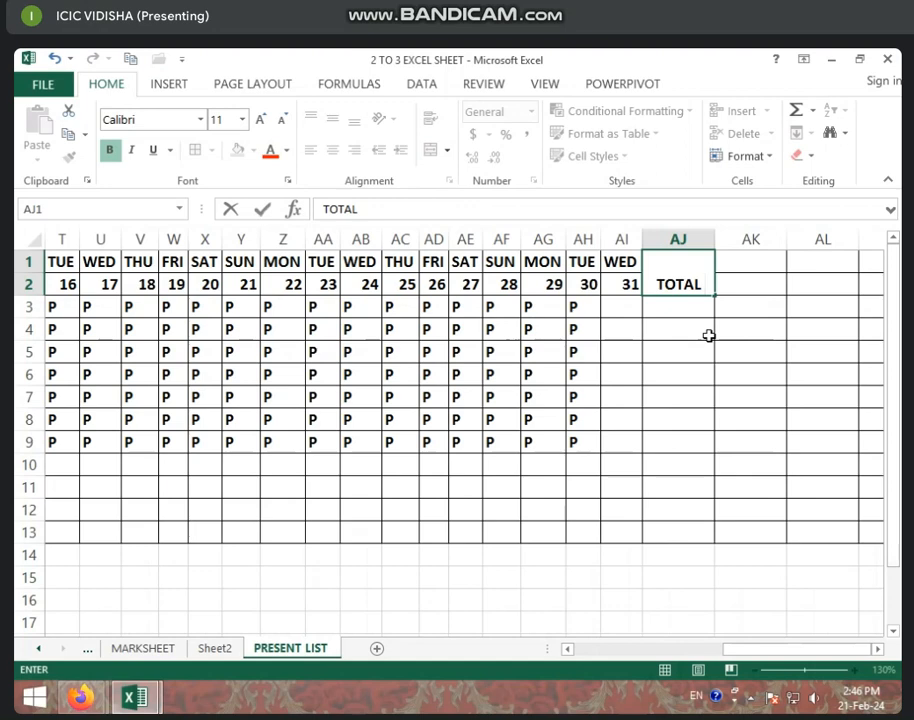
{"action": "type", "text": " P"}
{"action": "key", "text": "Tab"}
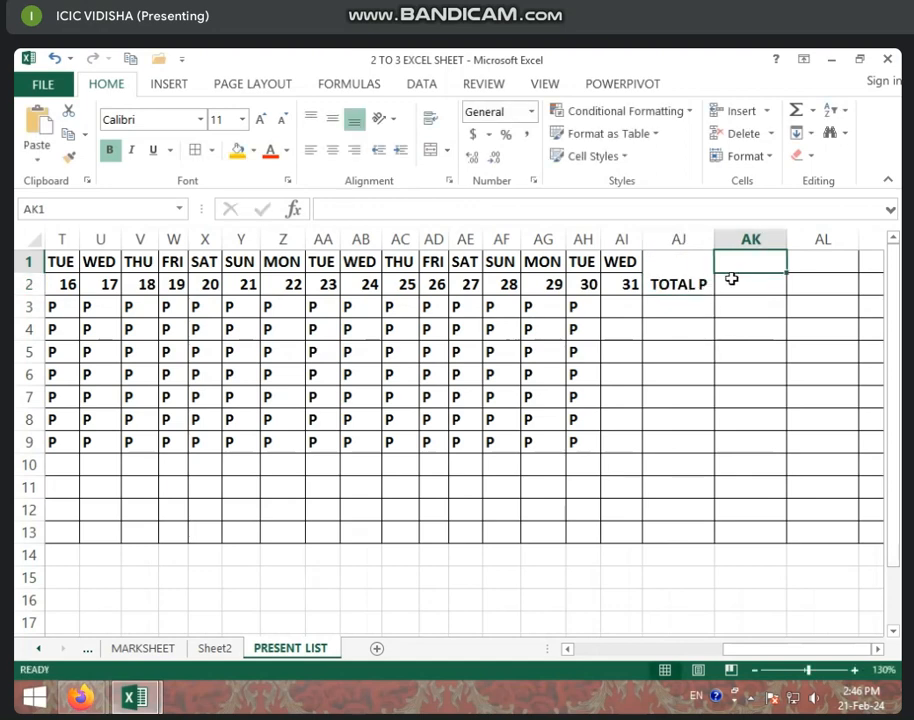
Step: Merge and center AK1:AK2 and AL1:AL2 as two separate heading cells
{"action": "left_click_drag", "start_coordinate": [736, 265], "coordinate": [736, 284]}
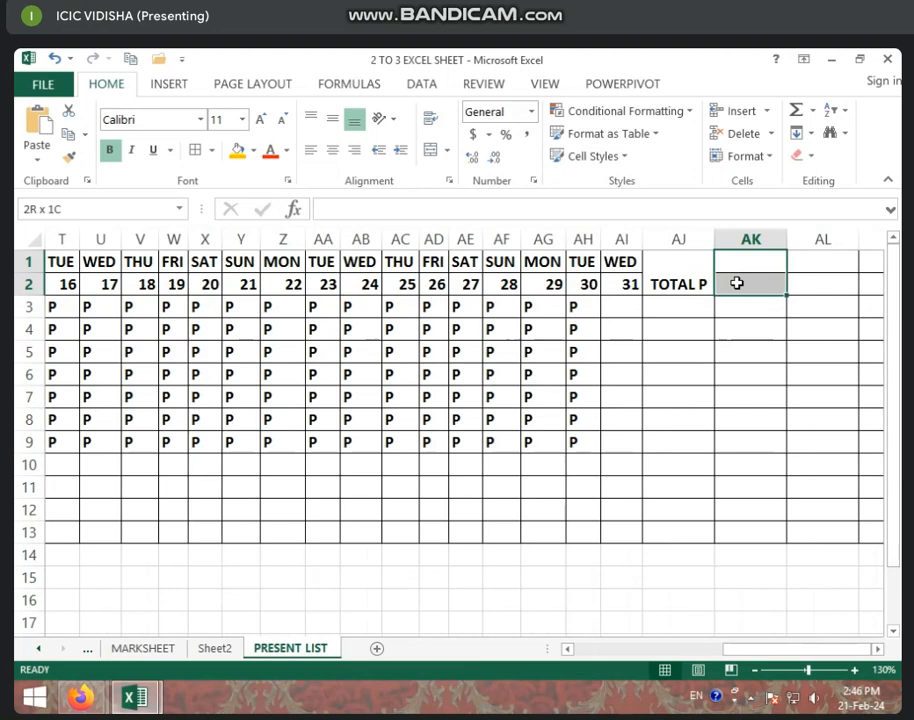
{"action": "left_click", "coordinate": [435, 149]}
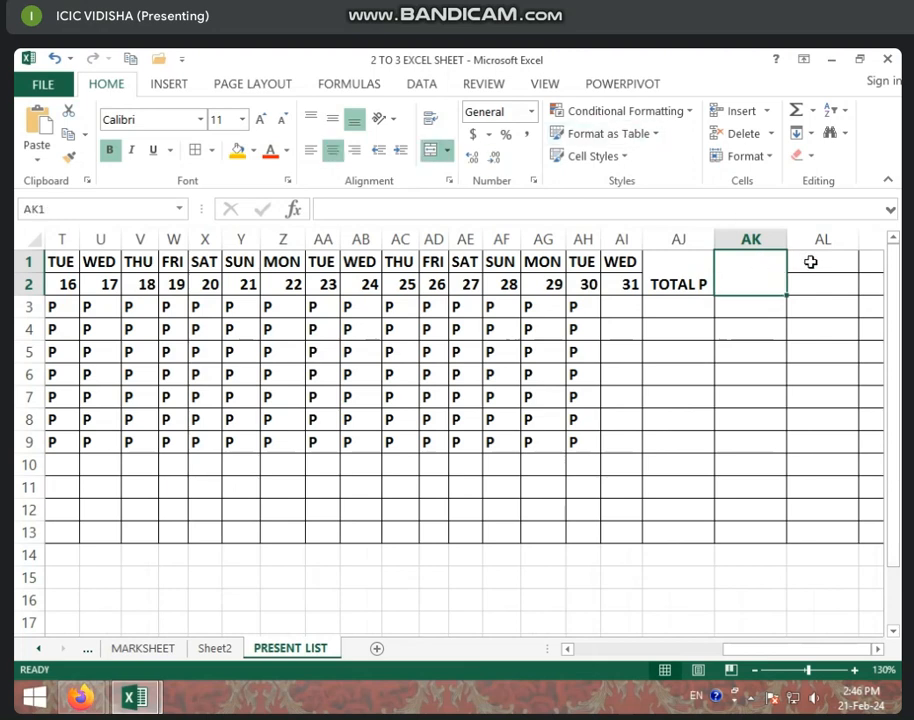
{"action": "left_click_drag", "start_coordinate": [810, 263], "coordinate": [812, 286]}
{"action": "left_click", "coordinate": [433, 149]}
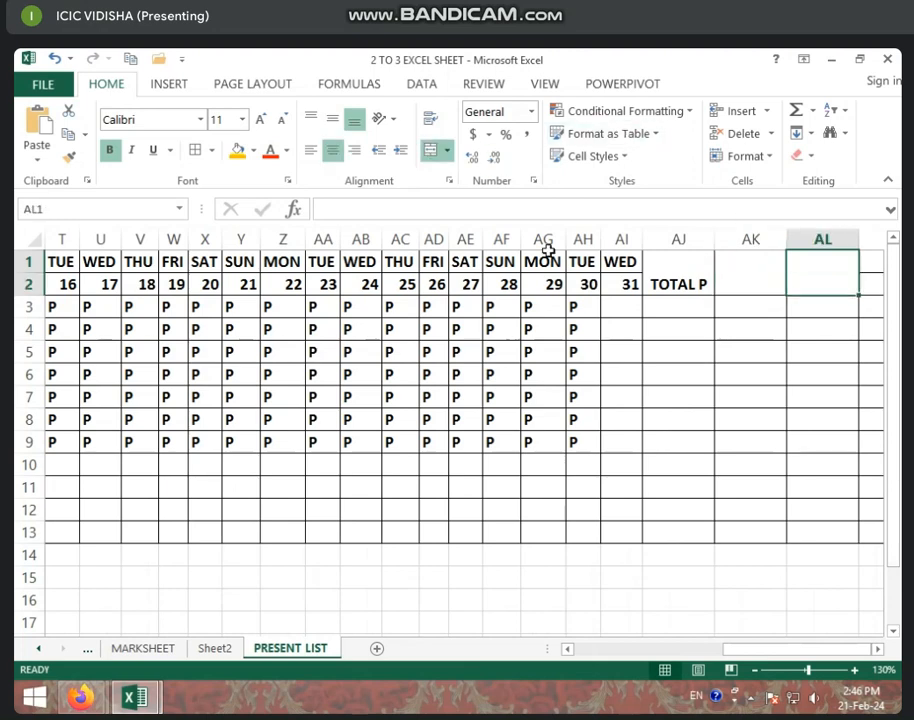
Step: Enter the heading TOTAL L in the merged cell AK1
{"action": "left_click", "coordinate": [740, 281]}
{"action": "type", "text": "TOATL"}
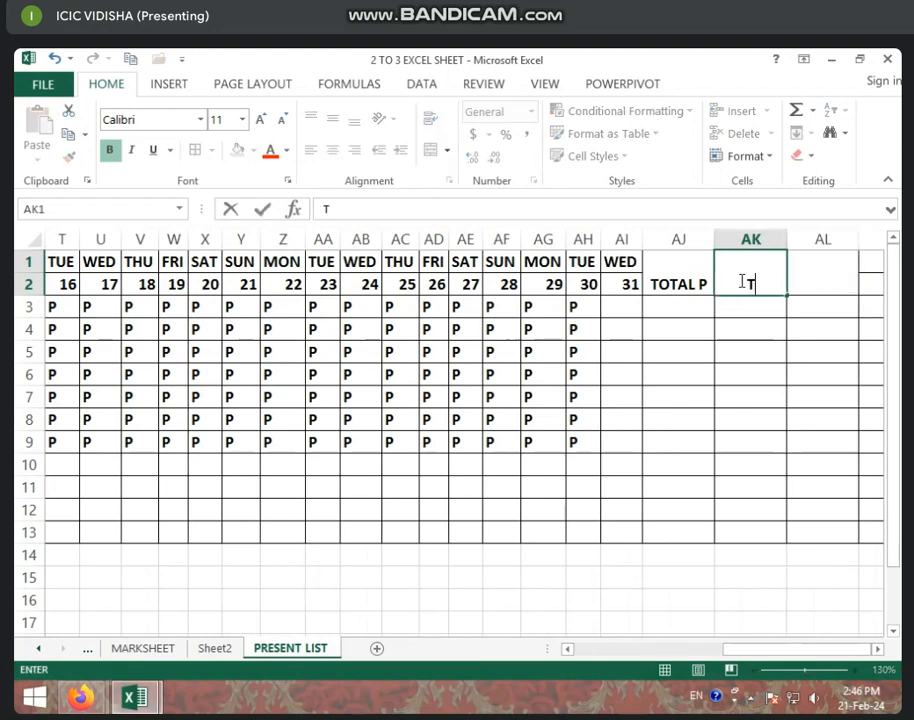
{"action": "key", "text": "BackSpace"}
{"action": "key", "text": "BackSpace"}
{"action": "key", "text": "BackSpace"}
{"action": "type", "text": "TAL "}
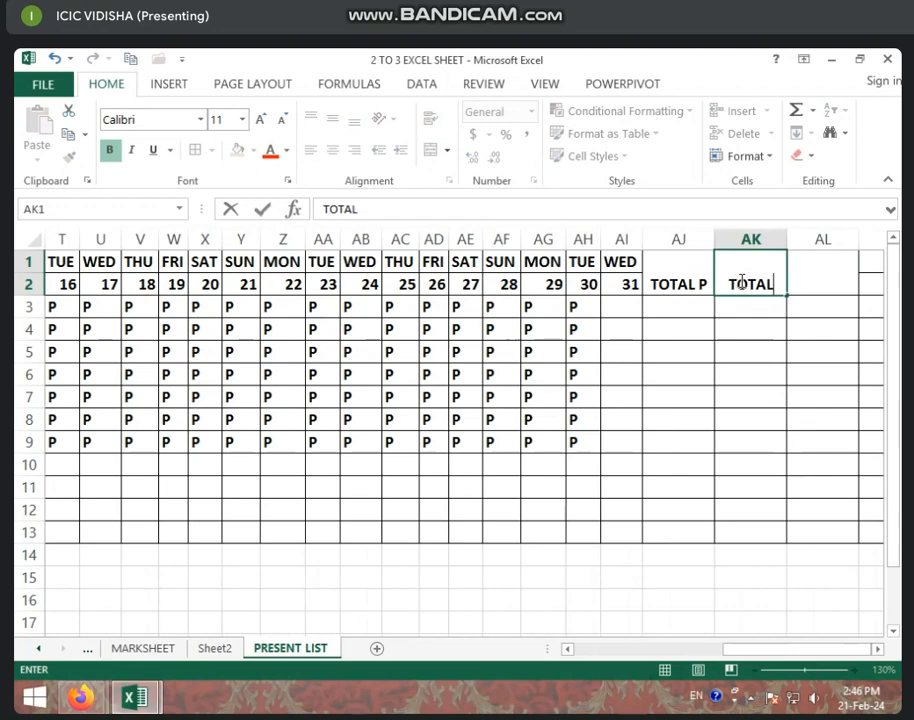
{"action": "type", "text": ";L"}
{"action": "key", "text": "BackSpace"}
{"action": "key", "text": "BackSpace"}
{"action": "type", "text": "L"}
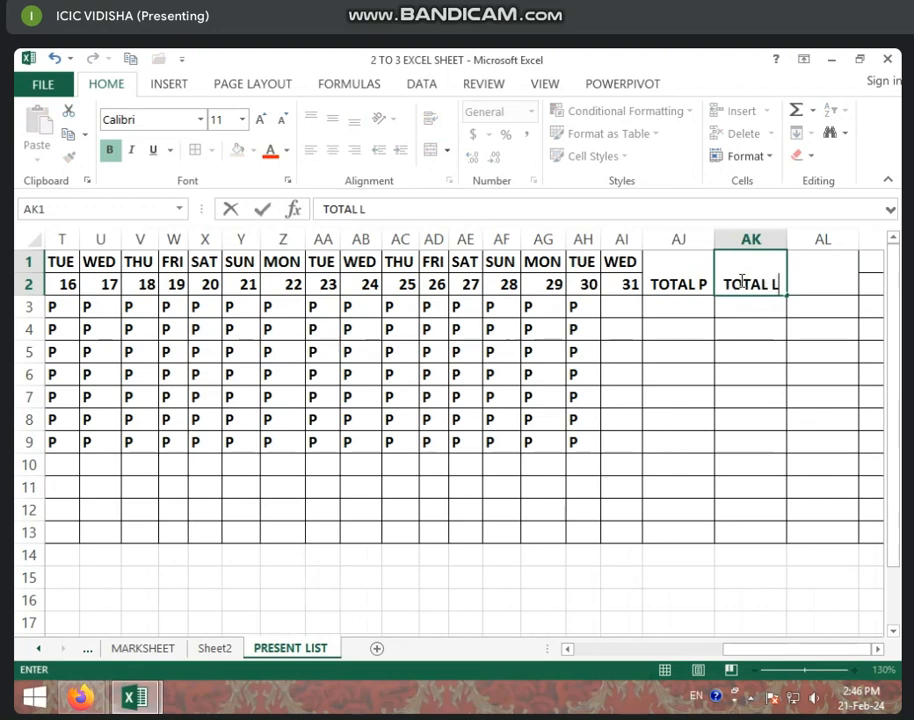
{"action": "key", "text": "Tab"}
Step: Enter the heading TOTAL A in the merged cell AL1
{"action": "type", "text": "TOA"}
{"action": "key", "text": "BackSpace"}
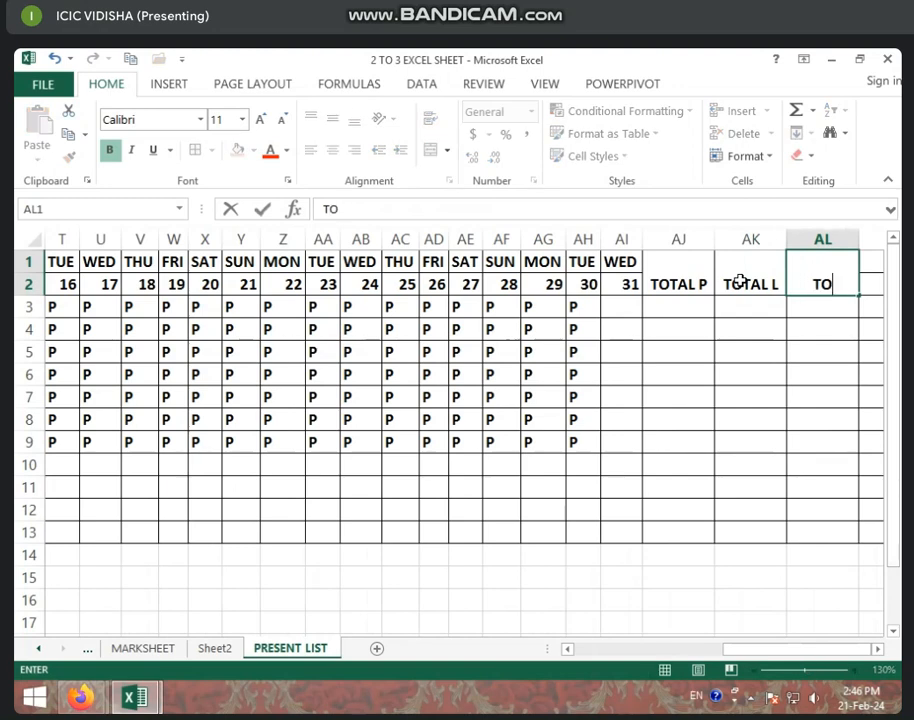
{"action": "type", "text": "TAL"}
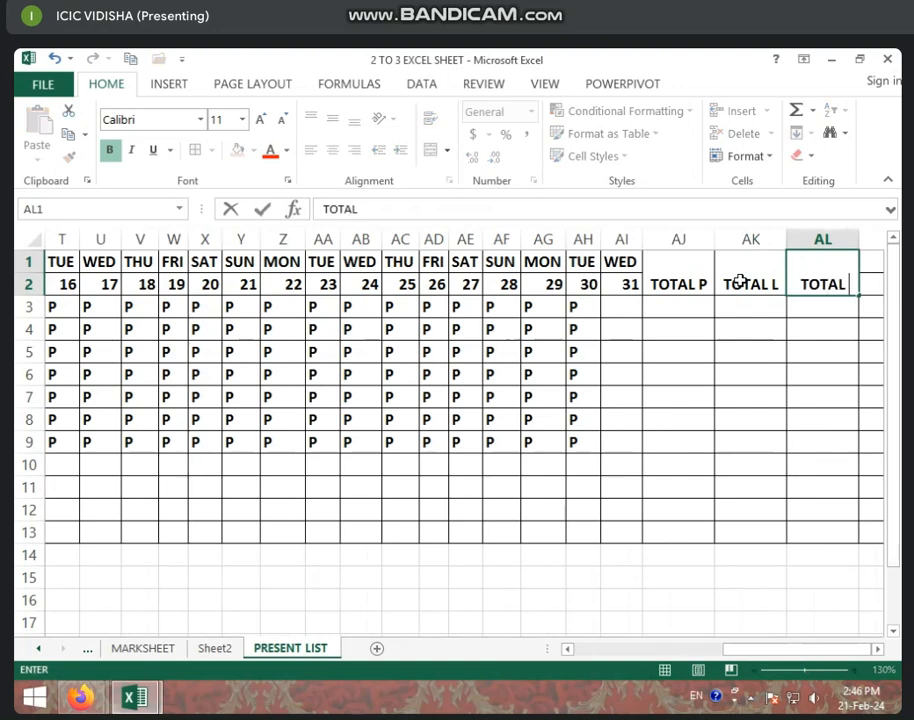
{"action": "type", "text": " A"}
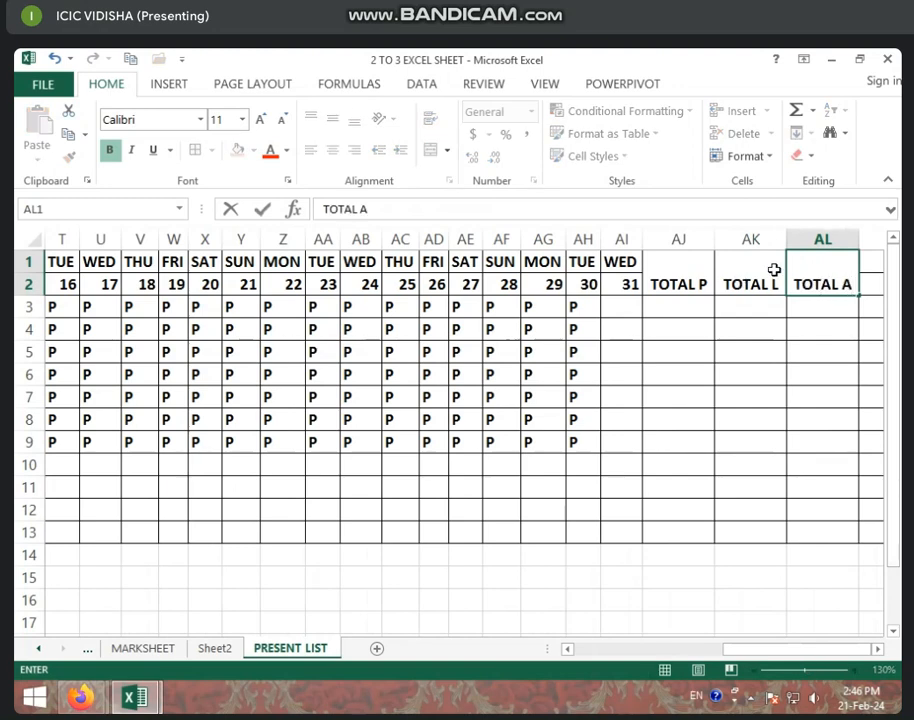
{"action": "left_click", "coordinate": [689, 309]}
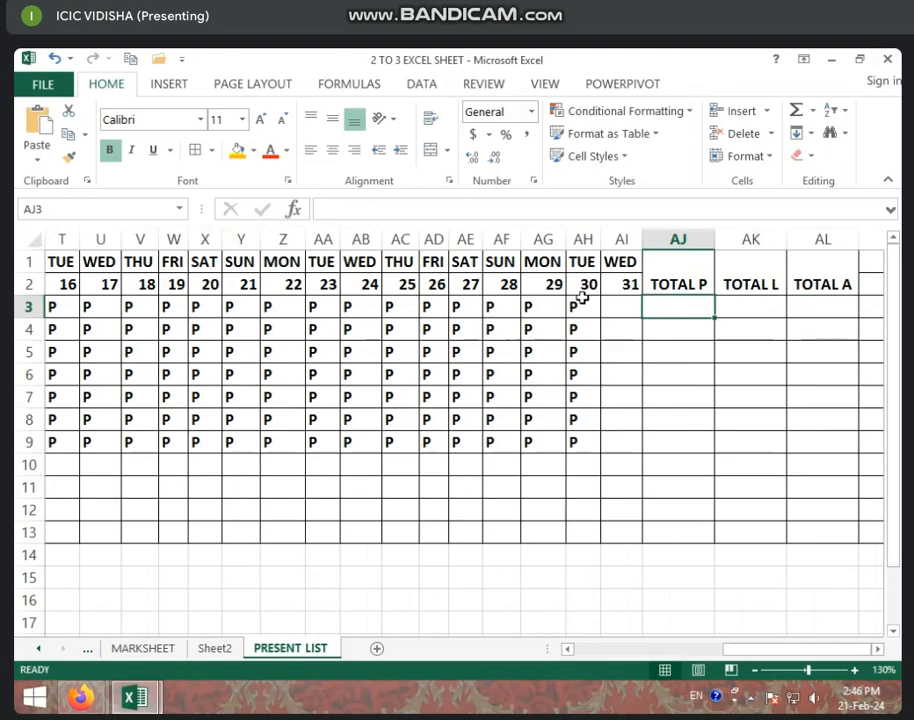
{"action": "left_click", "coordinate": [815, 304]}
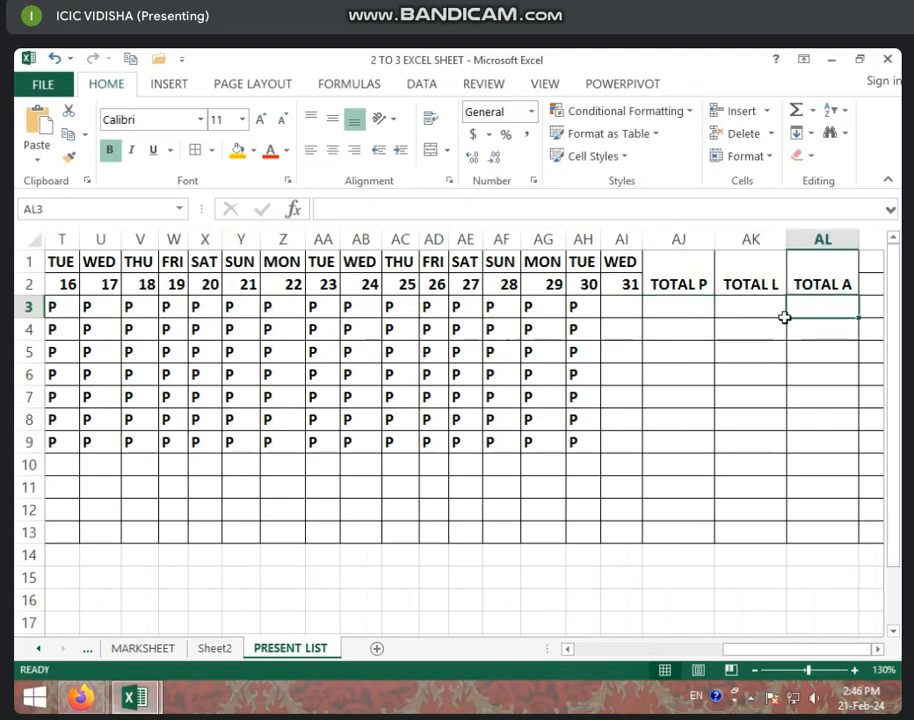
{"action": "left_click", "coordinate": [677, 314]}
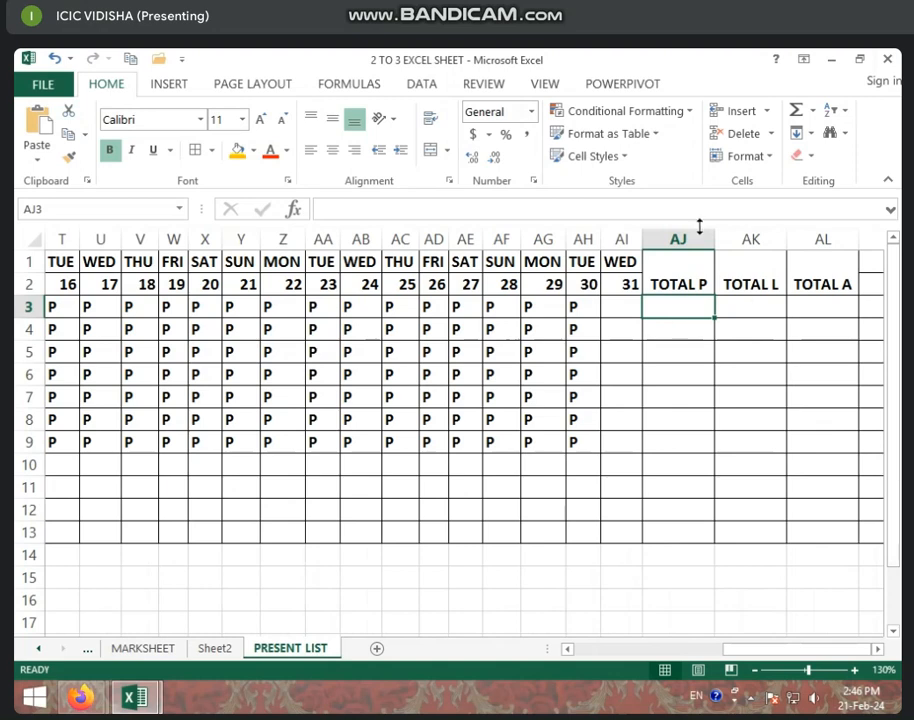
Step: Examine the COUNTIF formulas in the SUPPLY column of the MARKSHEET sheet and return to the PRESENT LIST sheet
{"action": "left_click", "coordinate": [163, 649]}
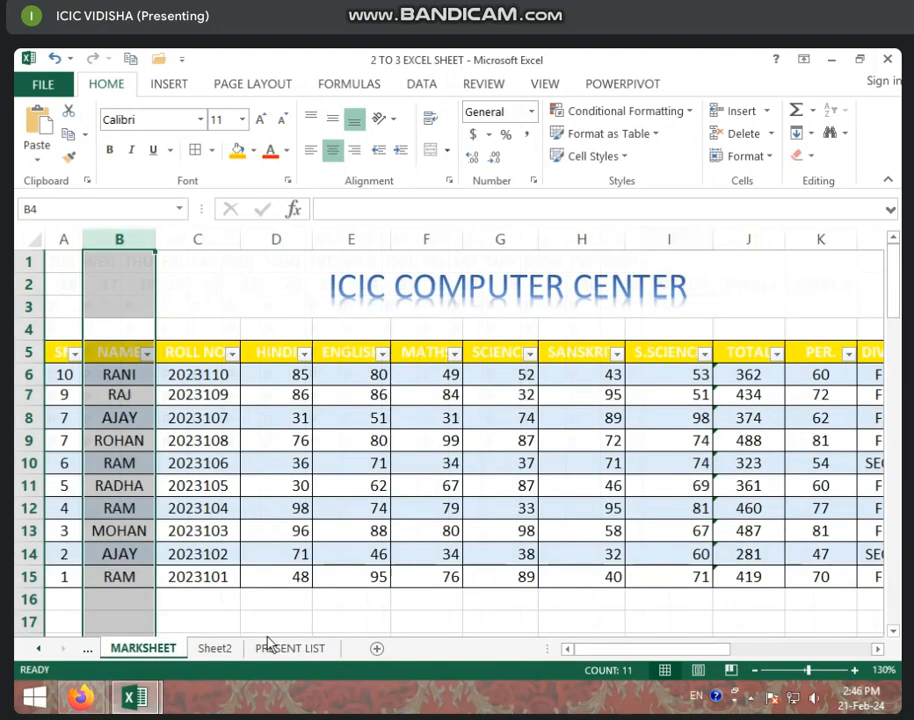
{"action": "left_click", "coordinate": [655, 457]}
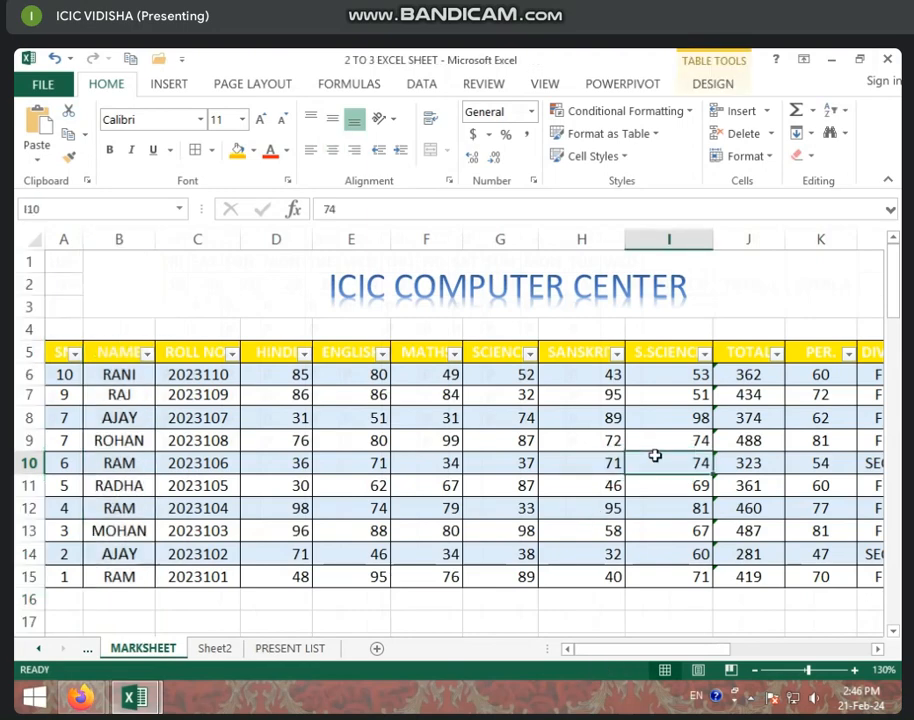
{"action": "key", "text": "Right"}
{"action": "key", "text": "Right"}
{"action": "key", "text": "Right"}
{"action": "key", "text": "Right"}
{"action": "key", "text": "Right"}
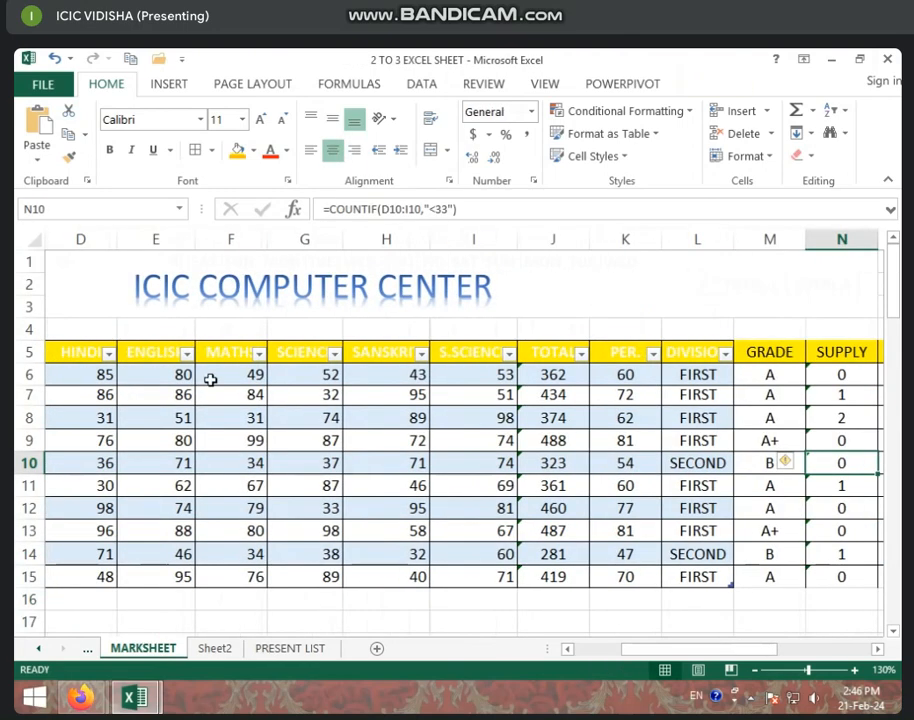
{"action": "left_click_drag", "start_coordinate": [96, 374], "coordinate": [410, 362]}
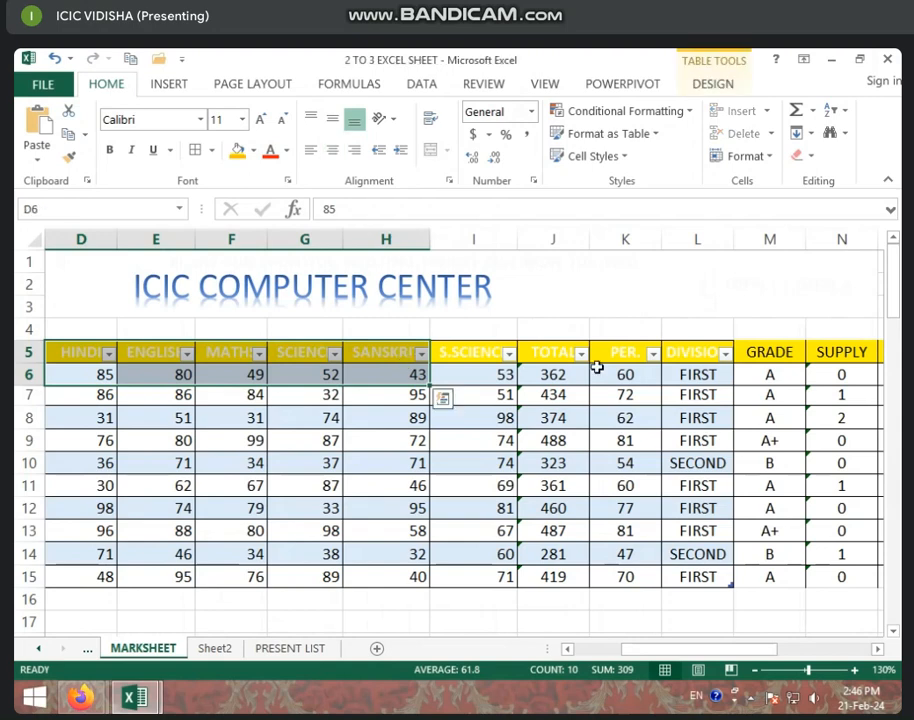
{"action": "left_click", "coordinate": [841, 375]}
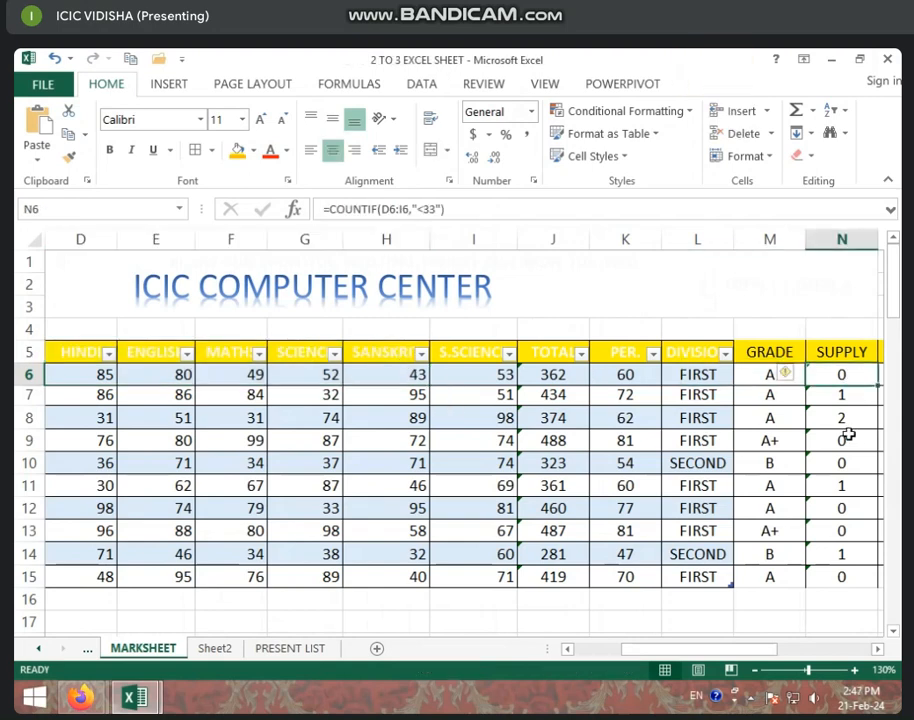
{"action": "key", "text": "Right"}
{"action": "key", "text": "Right"}
{"action": "key", "text": "Left"}
{"action": "key", "text": "Left"}
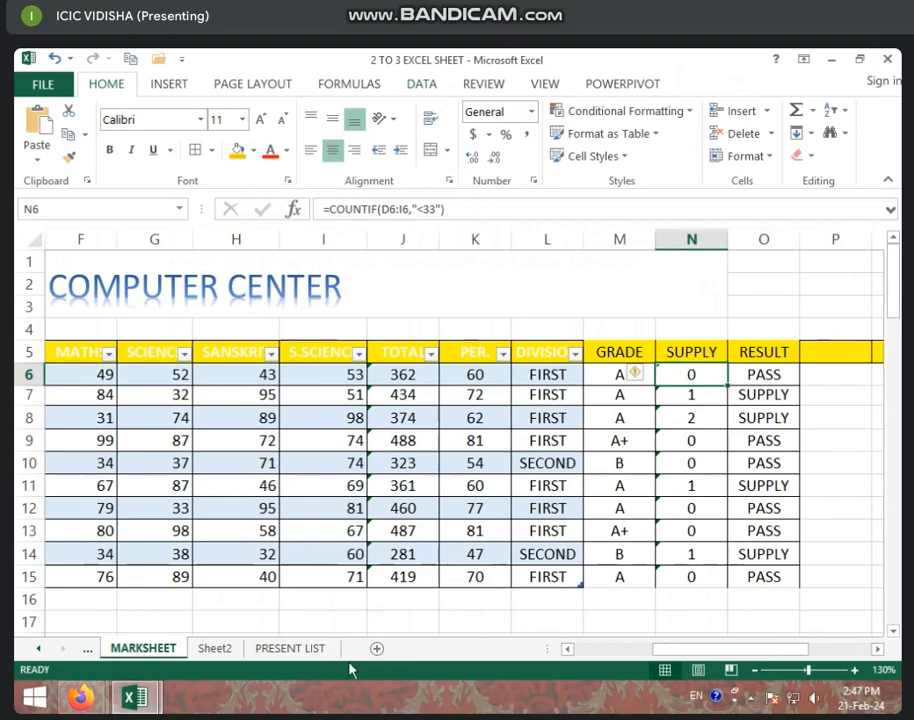
{"action": "key", "text": "ctrl+Page_Down"}
{"action": "key", "text": "ctrl+Page_Down"}
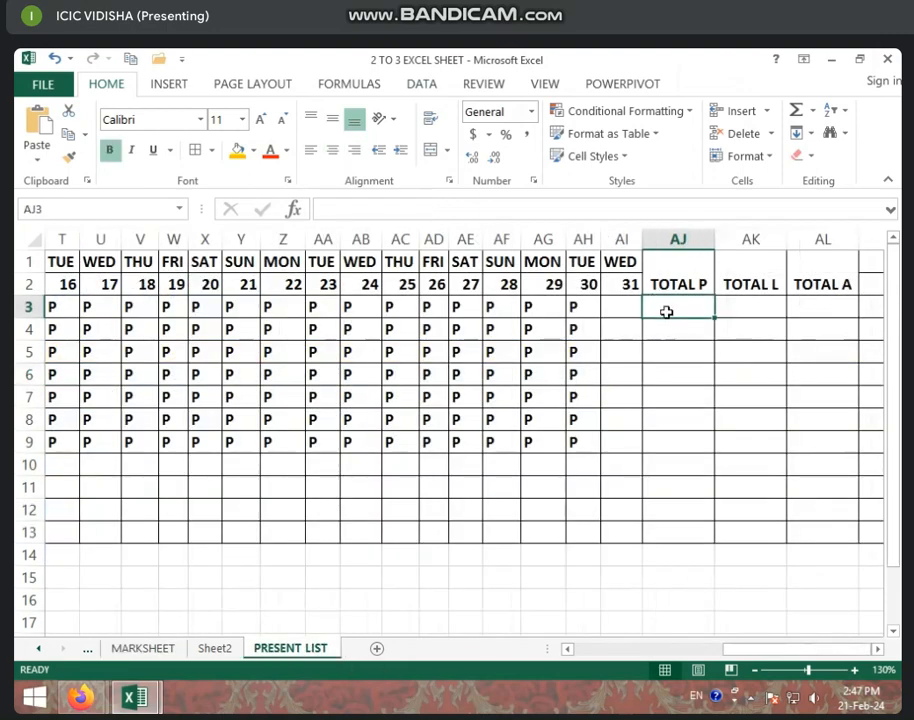
Step: Begin a COUNTIF formula in AJ3 under TOTAL P, using the first student's day cells E3:AI3 as its range
{"action": "type", "text": "="}
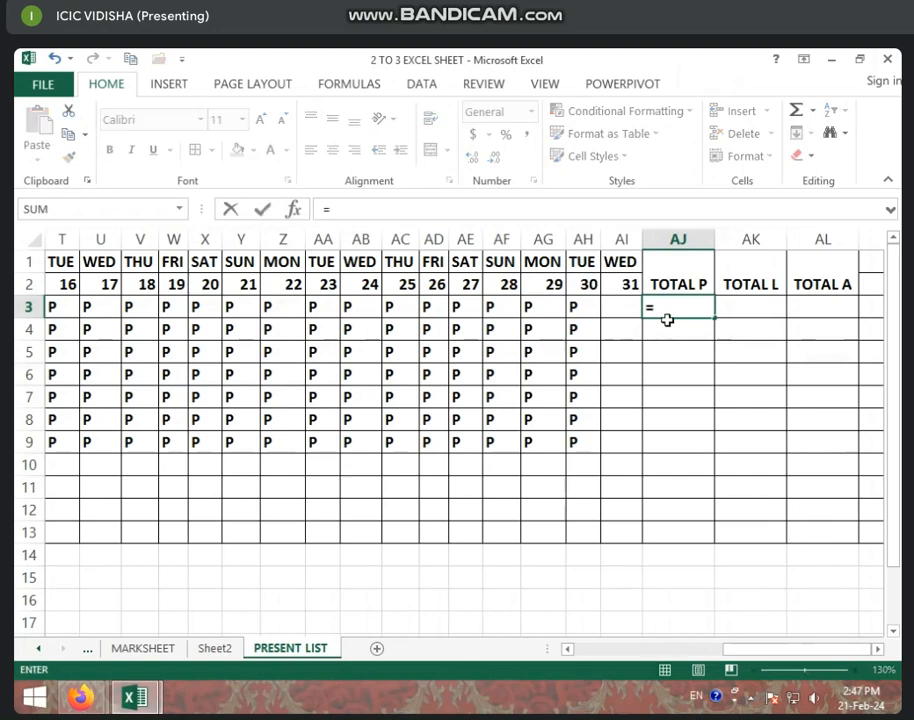
{"action": "key", "text": "BackSpace"}
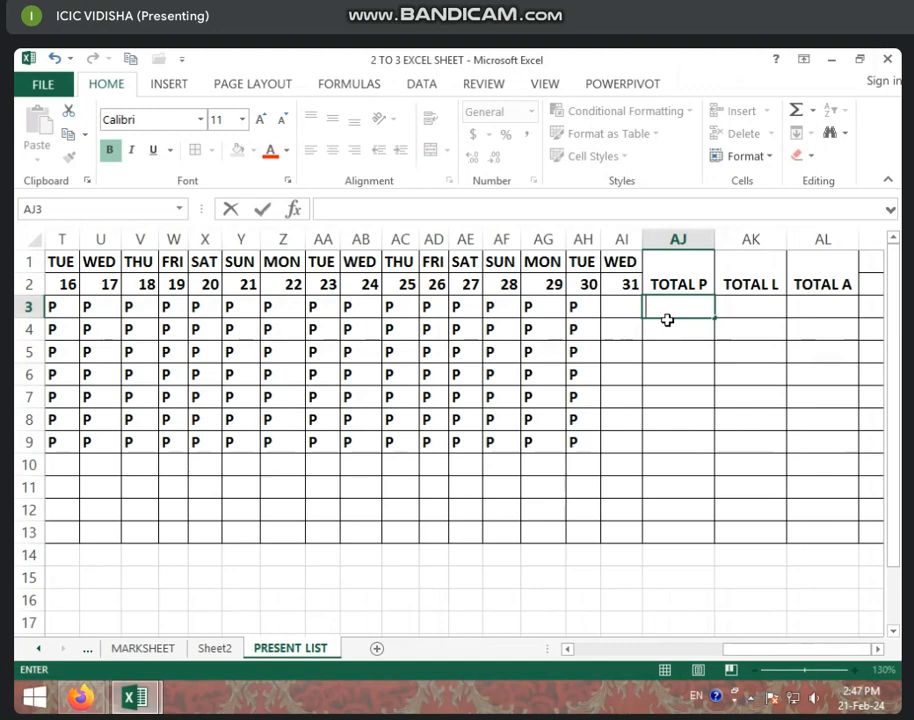
{"action": "type", "text": "="}
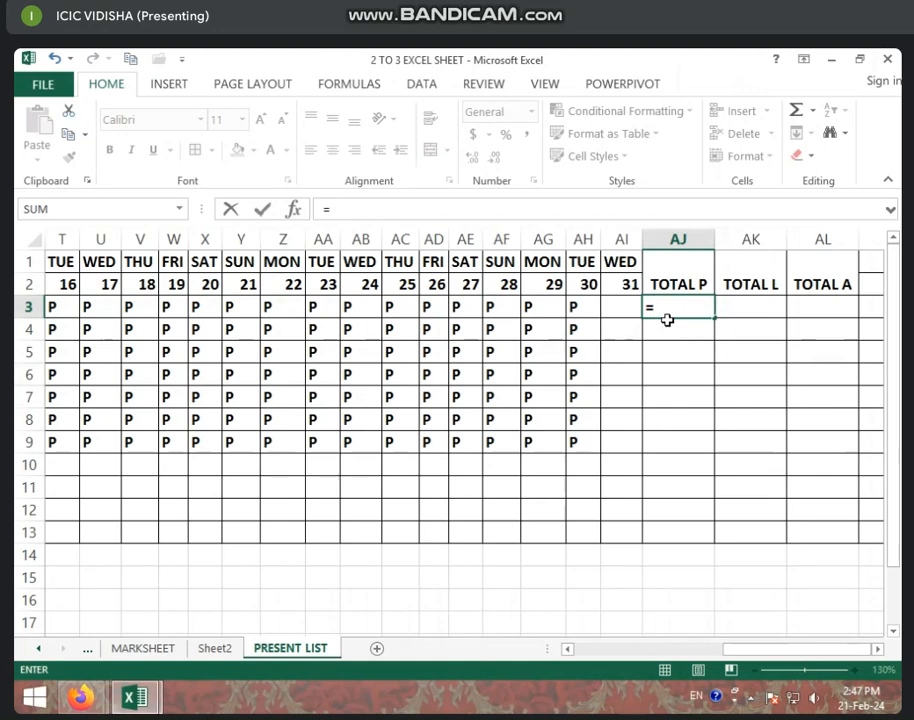
{"action": "type", "text": "C"}
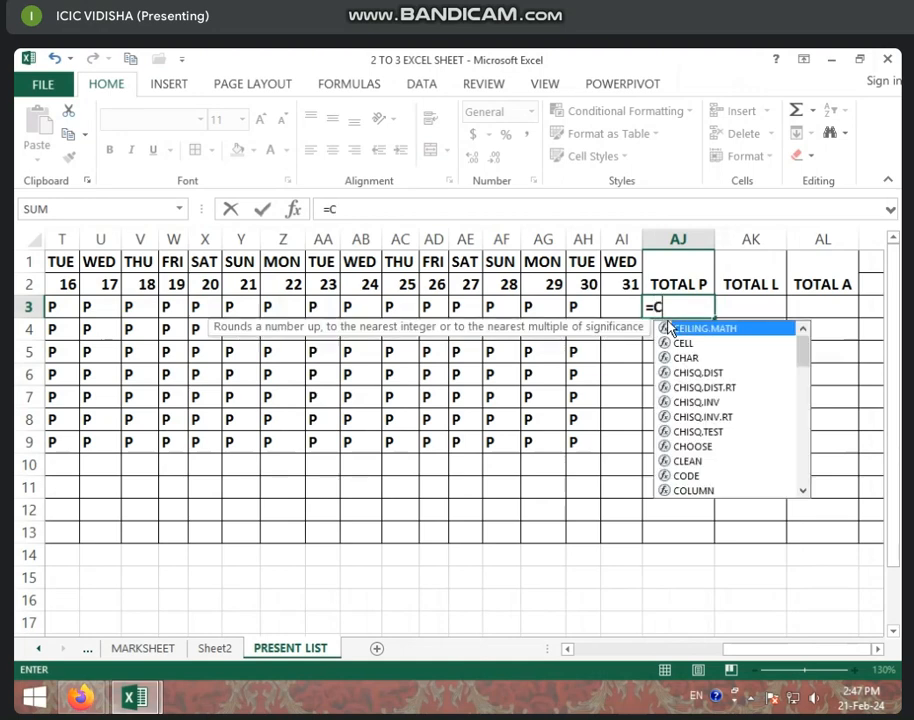
{"action": "type", "text": "OUNTIF"}
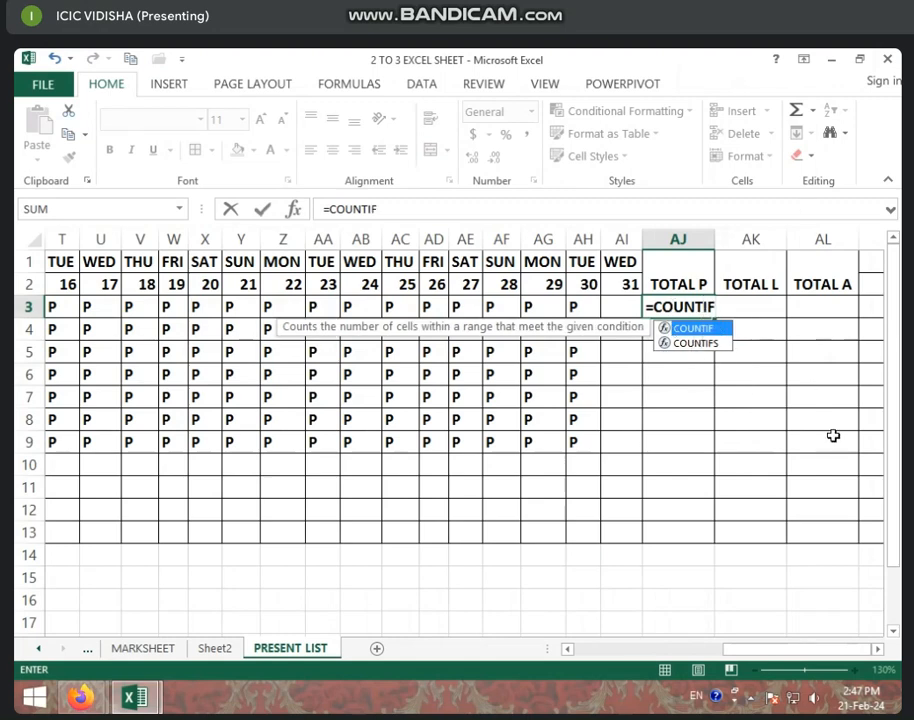
{"action": "type", "text": "("}
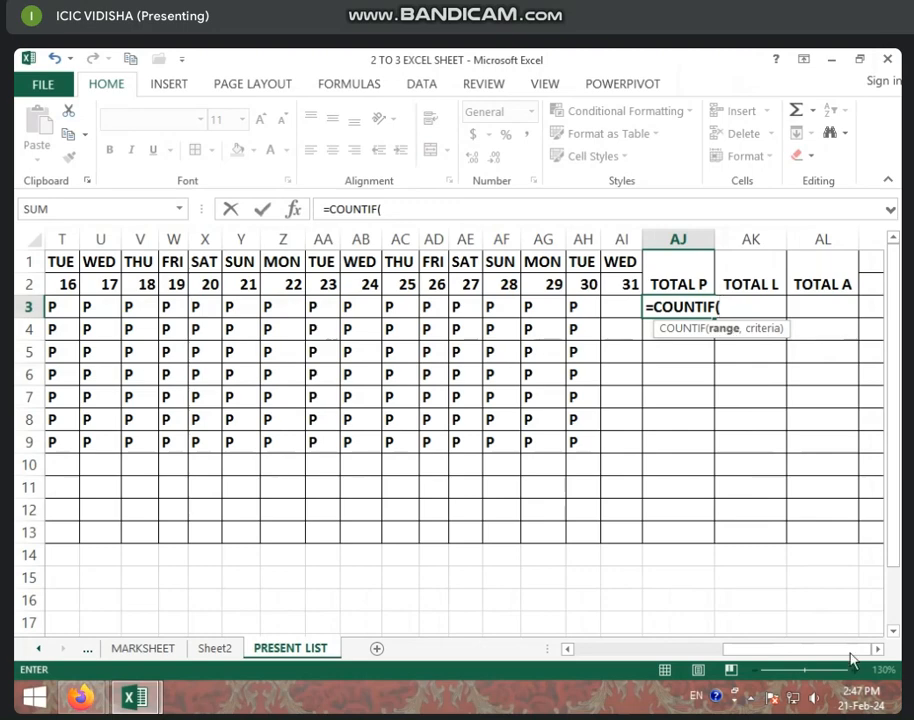
{"action": "left_click_drag", "start_coordinate": [781, 659], "coordinate": [632, 663]}
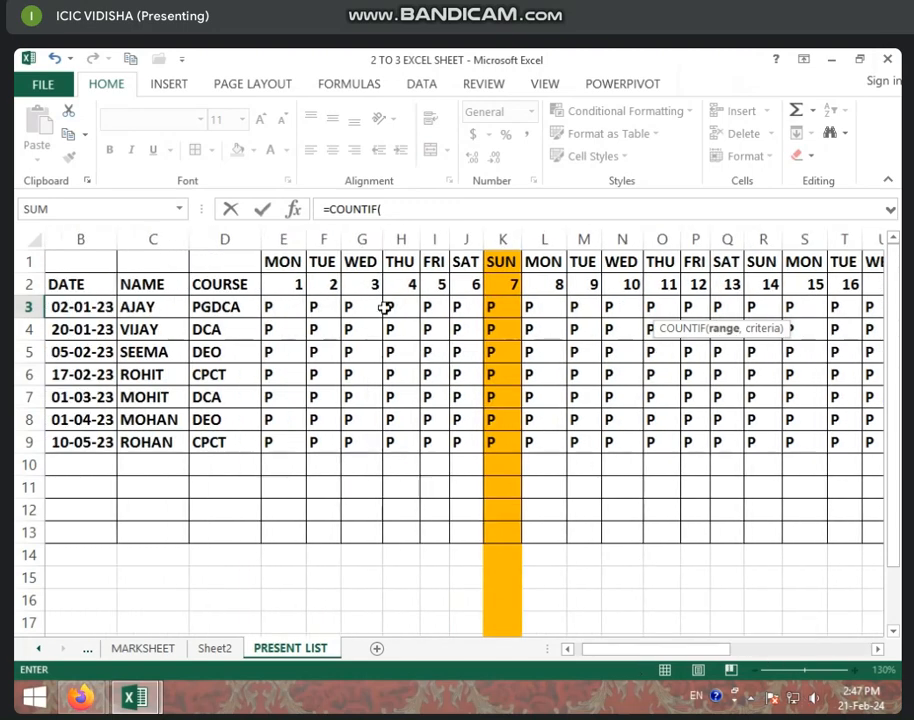
{"action": "left_click_drag", "start_coordinate": [273, 308], "coordinate": [840, 302]}
{"action": "left_click_drag", "start_coordinate": [895, 300], "coordinate": [860, 316]}
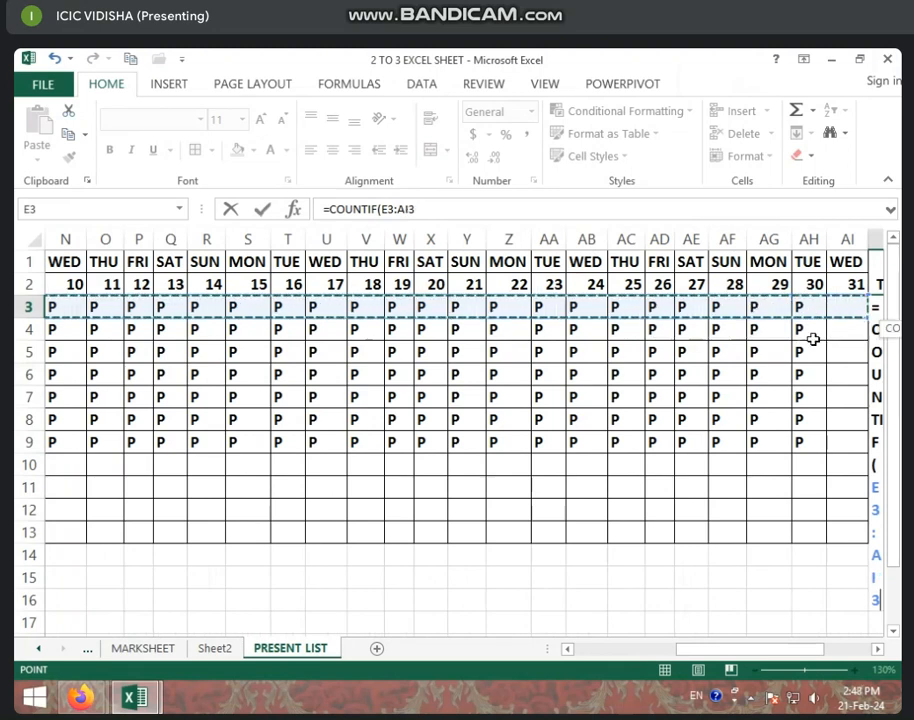
Step: Complete the AJ3 formula as =COUNTIF(E3:AI3,"P") and fill it down to AJ9
{"action": "left_click", "coordinate": [469, 211]}
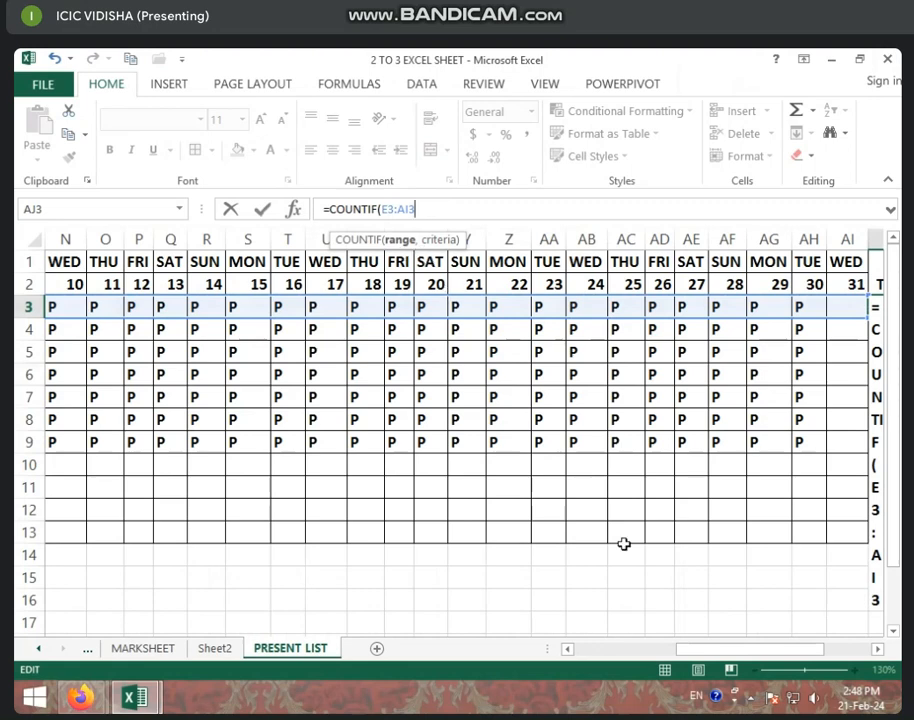
{"action": "type", "text": ","}
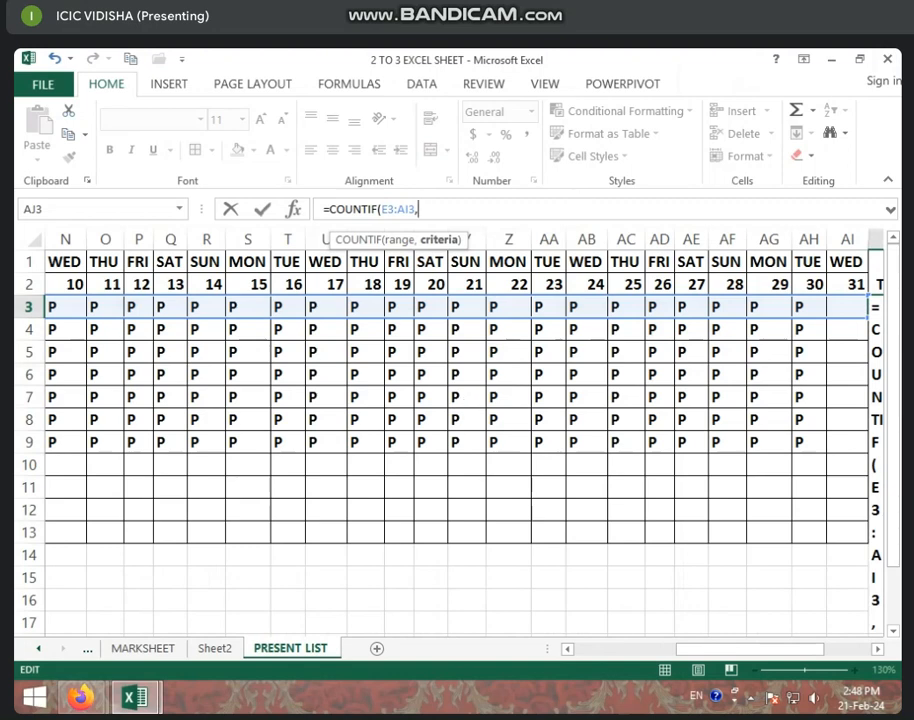
{"action": "type", "text": "\"P"}
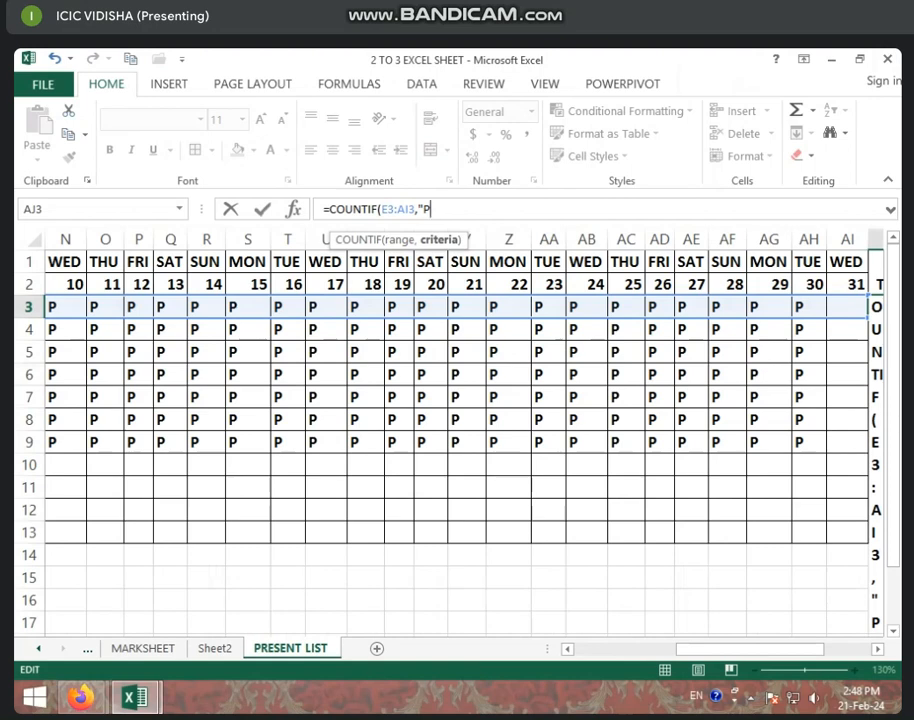
{"action": "type", "text": "\""}
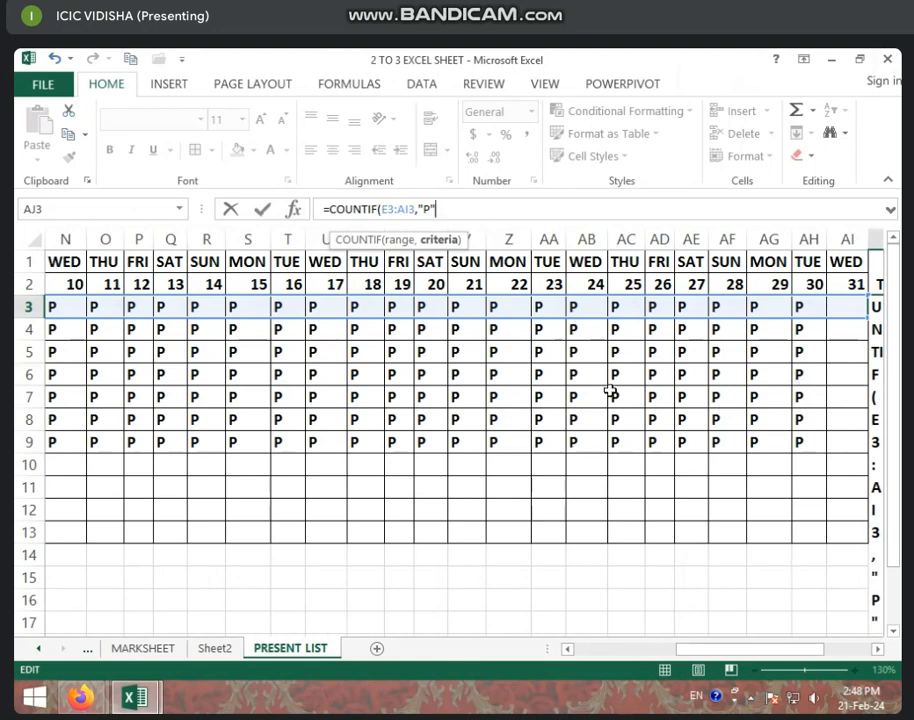
{"action": "key", "text": "Return"}
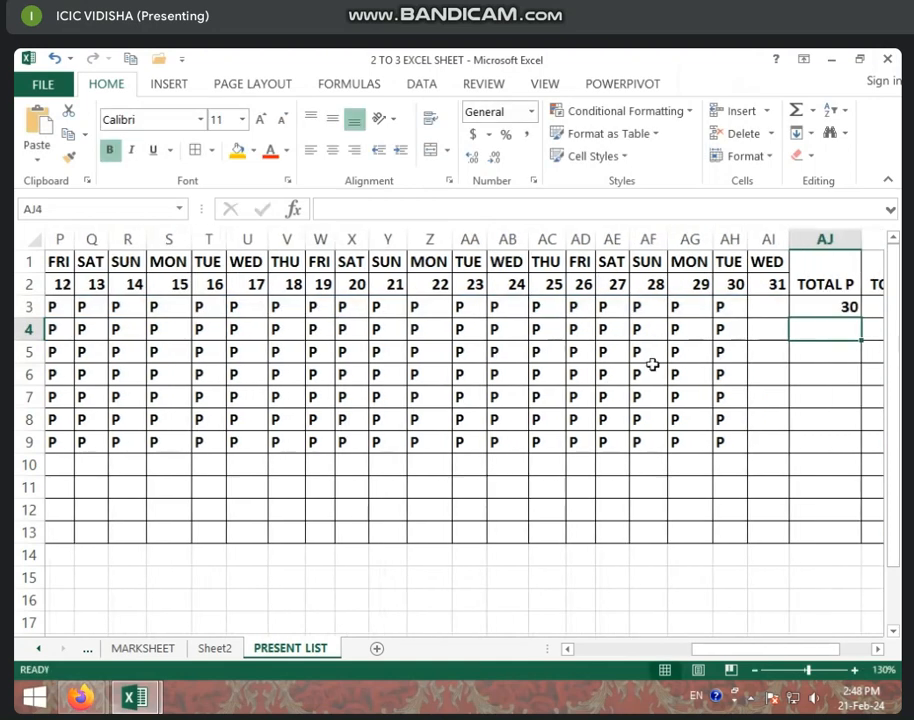
{"action": "left_click", "coordinate": [847, 307]}
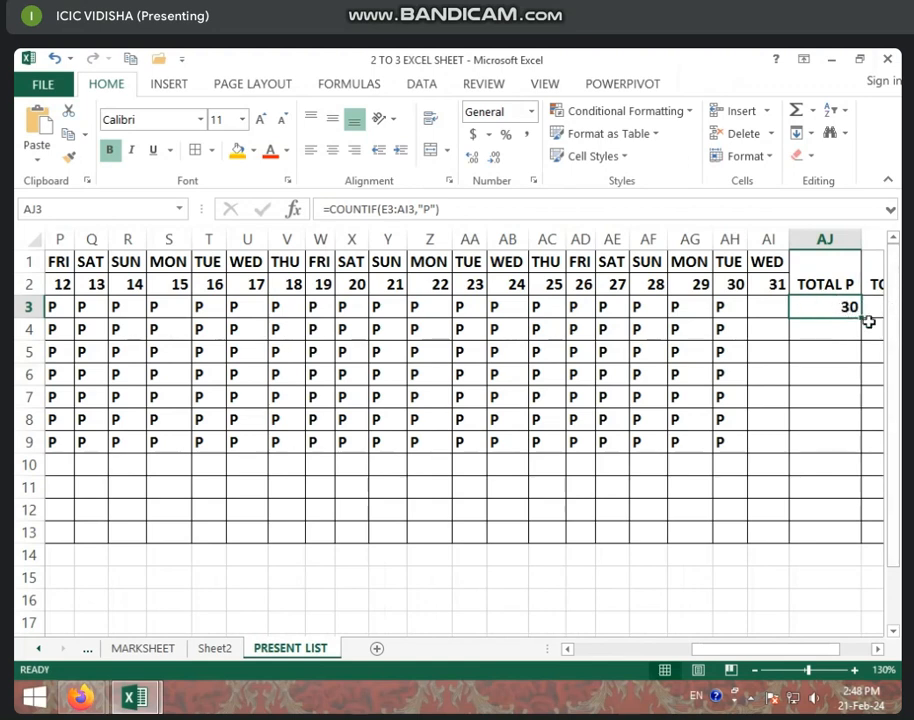
{"action": "left_click_drag", "start_coordinate": [862, 318], "coordinate": [857, 445]}
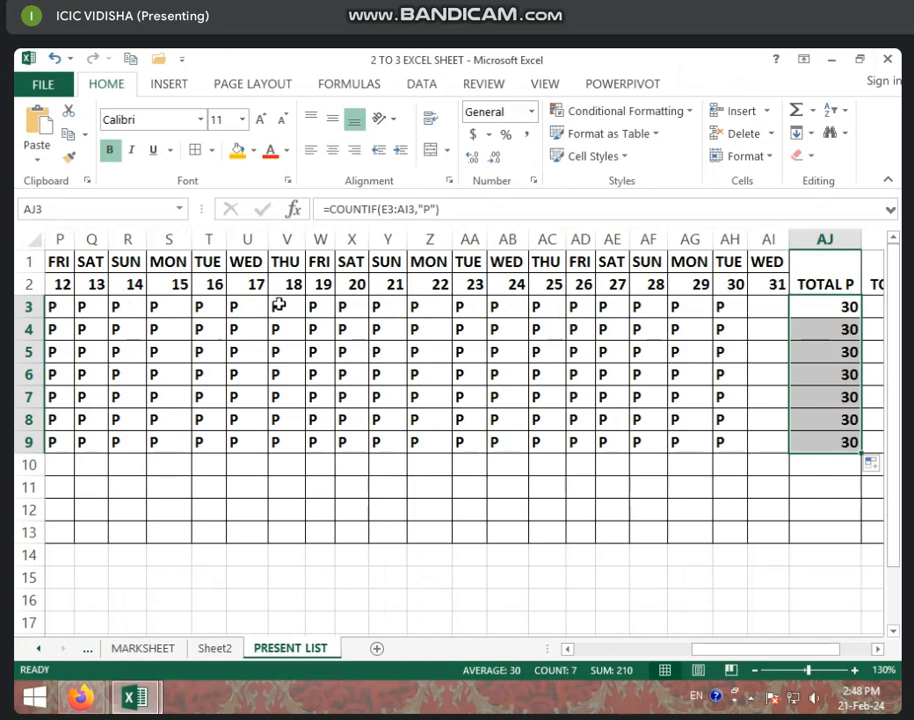
Step: Change the first student's marks to A on day 16 (T3) and L on day 15 (S3), checking the AJ3 total
{"action": "left_click", "coordinate": [199, 310]}
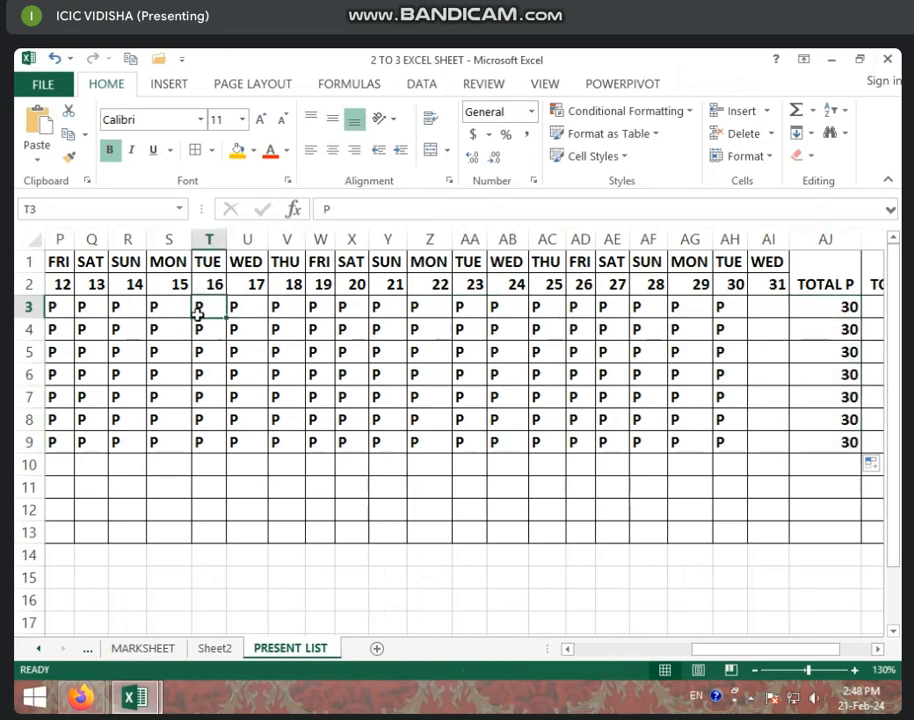
{"action": "type", "text": "A"}
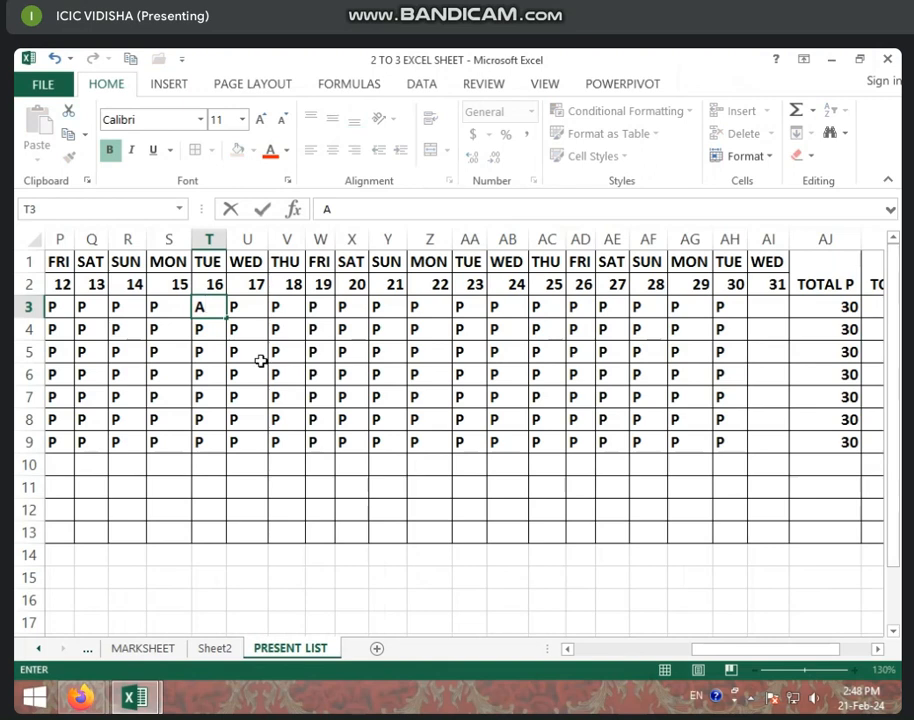
{"action": "left_click", "coordinate": [260, 360]}
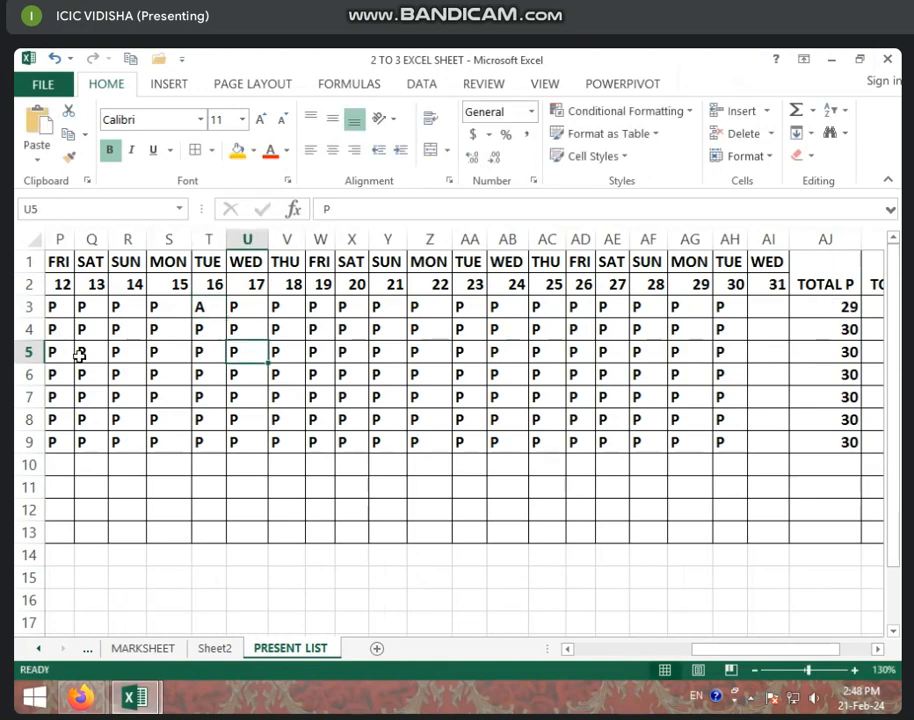
{"action": "left_click", "coordinate": [155, 304]}
{"action": "type", "text": "L"}
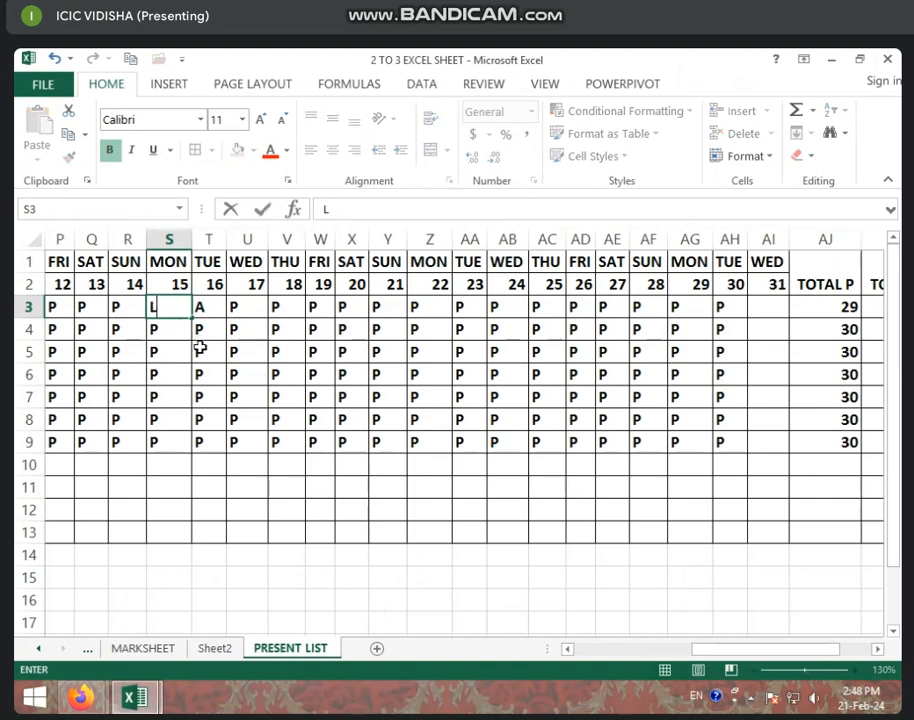
{"action": "left_click", "coordinate": [207, 374]}
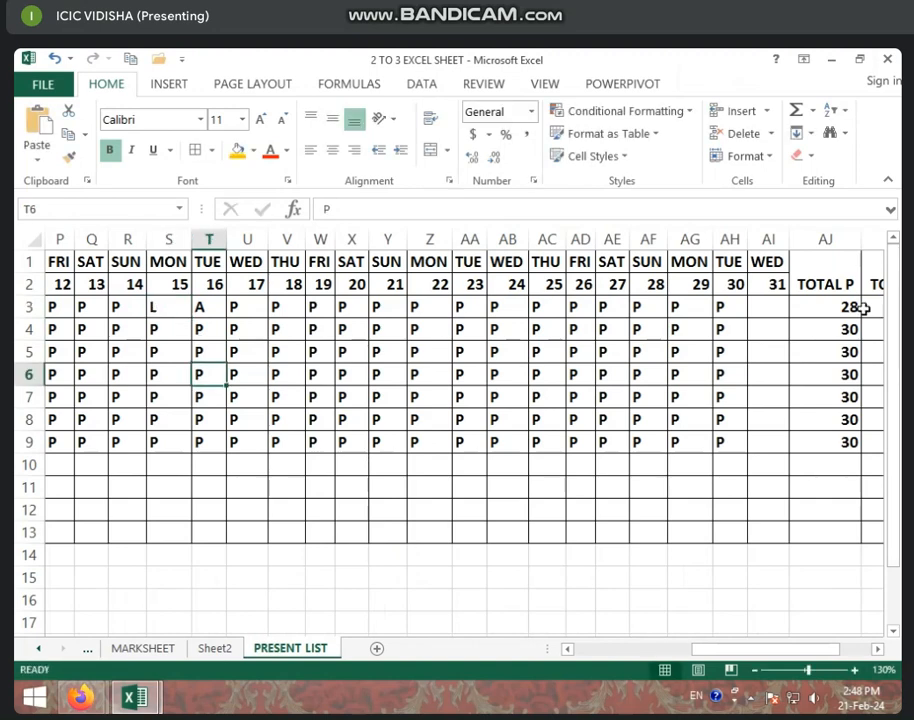
{"action": "left_click", "coordinate": [823, 307]}
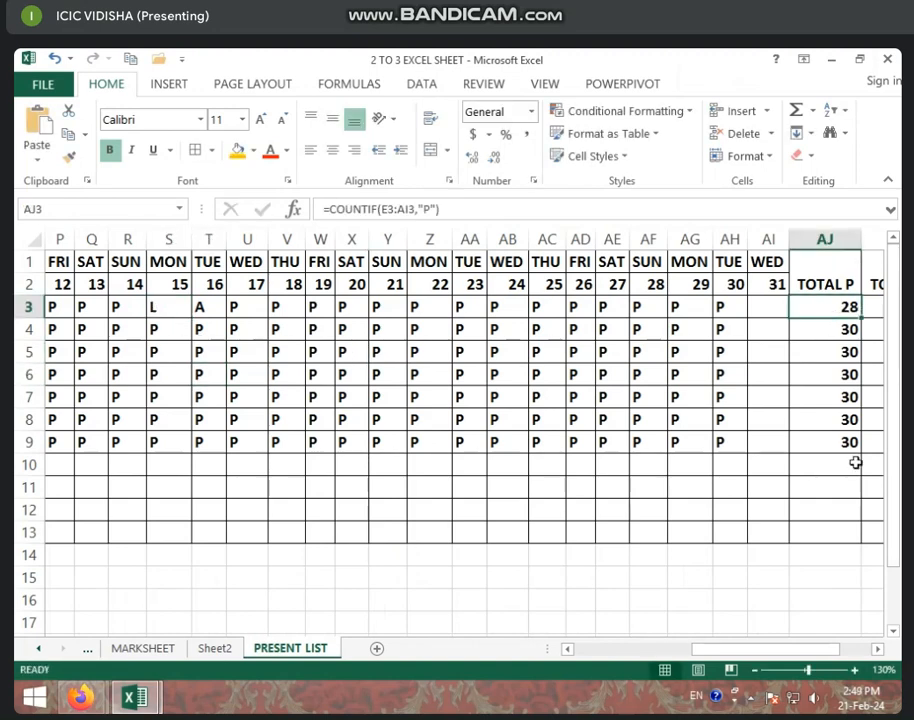
Step: Enter the formula =COUNTIF(E3:AI3,"L") in AK3 under TOTAL L
{"action": "left_click_drag", "start_coordinate": [708, 649], "coordinate": [740, 649]}
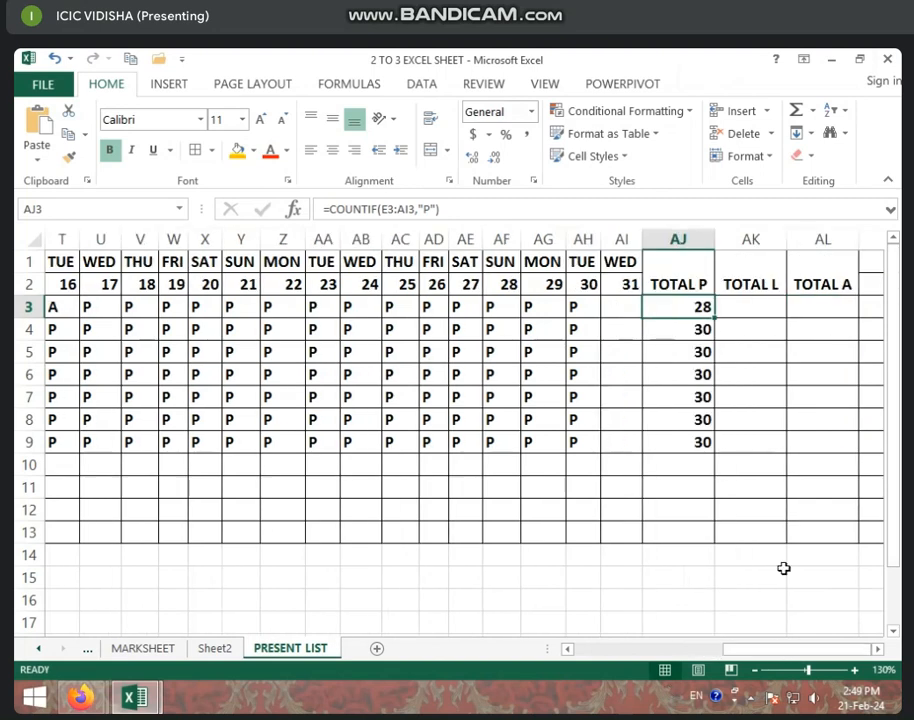
{"action": "left_click", "coordinate": [757, 309]}
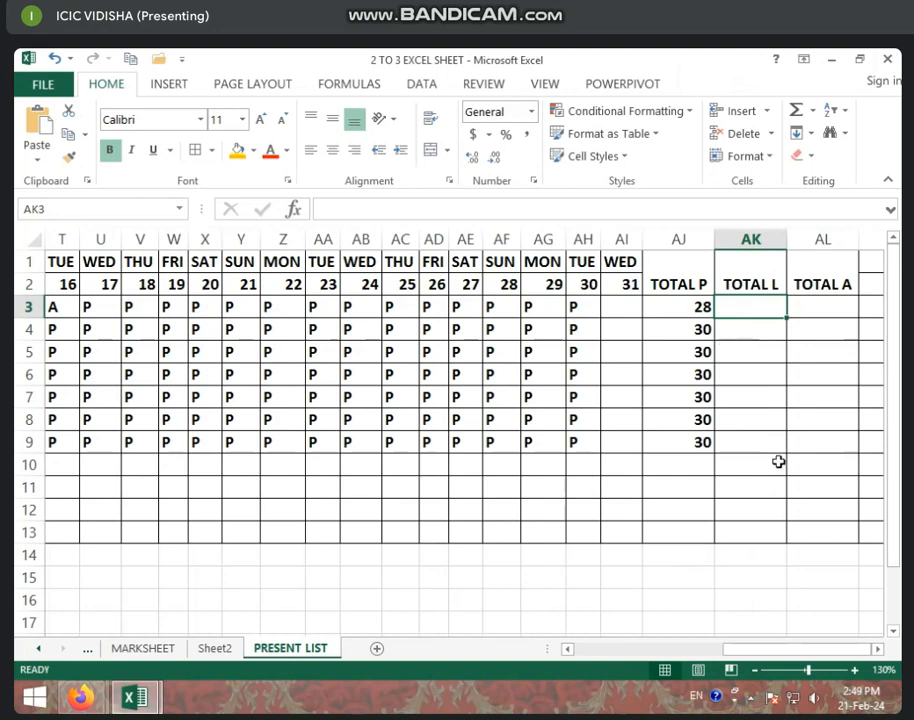
{"action": "type", "text": "=CO"}
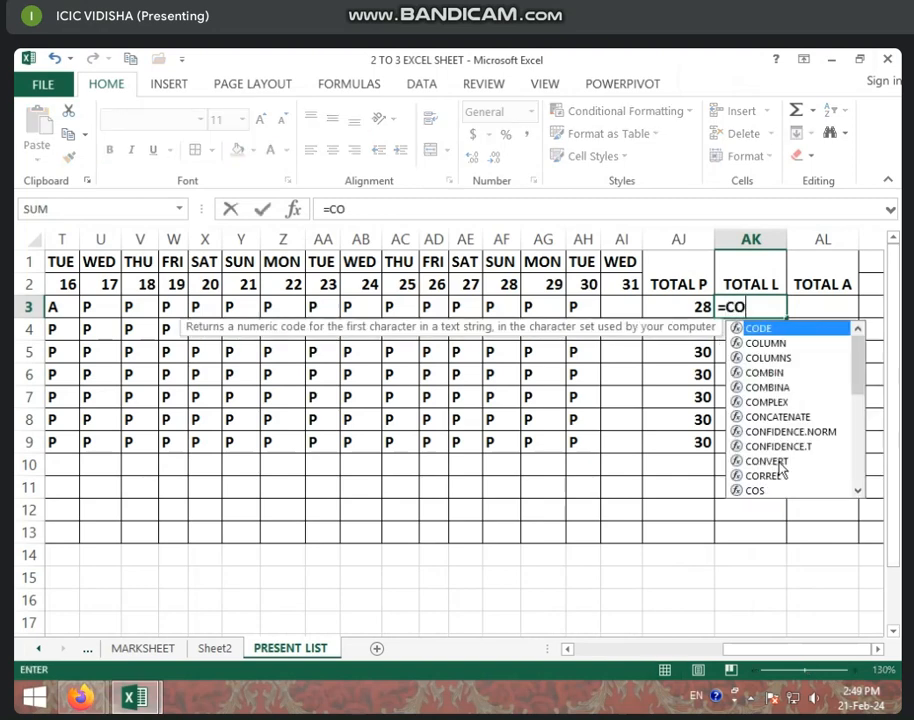
{"action": "type", "text": "UNTIF"}
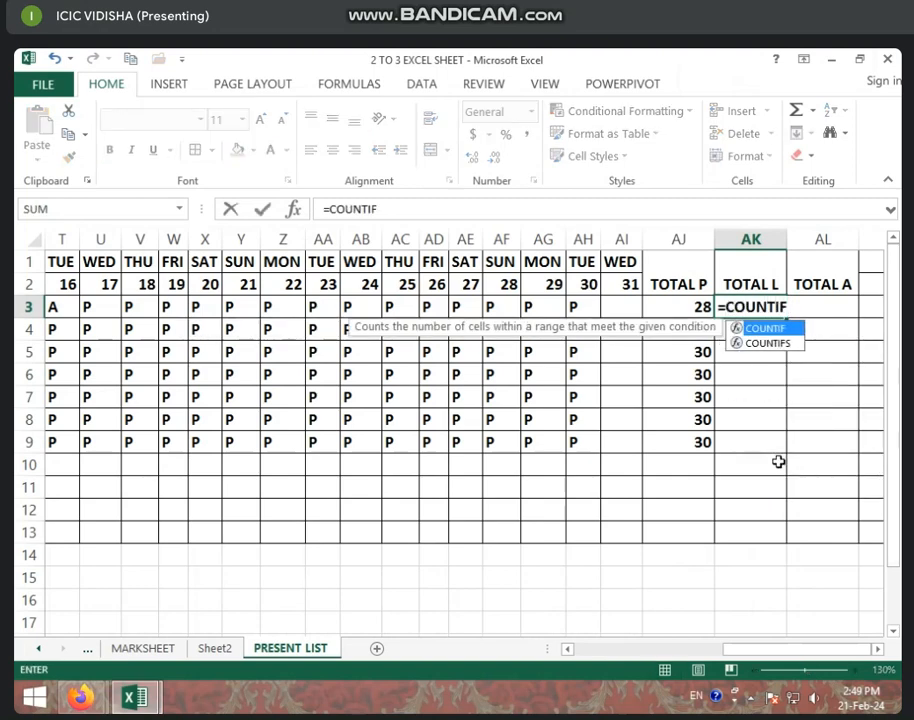
{"action": "type", "text": "("}
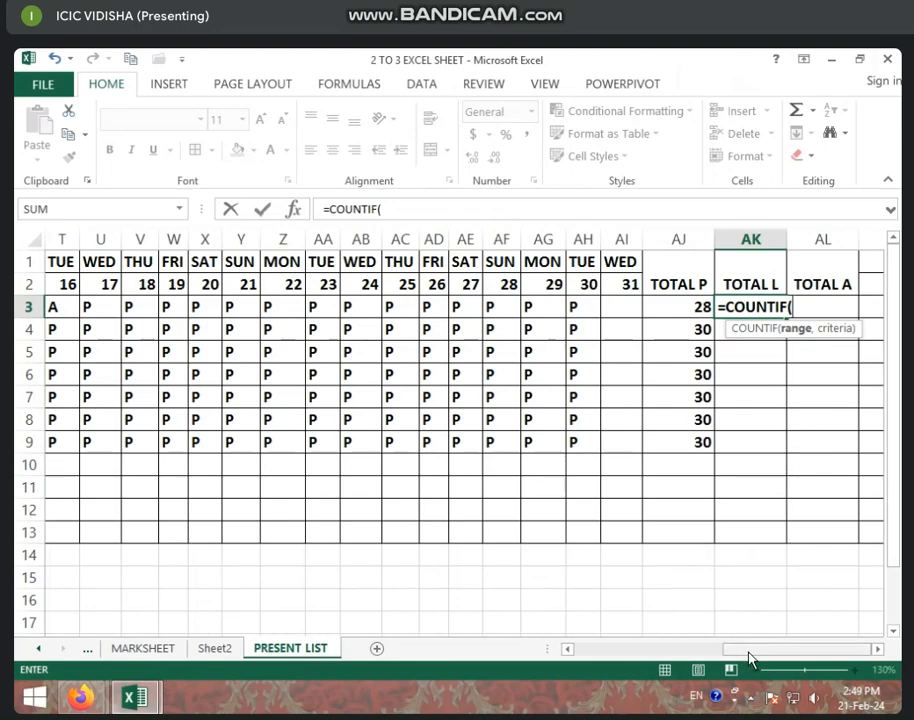
{"action": "left_click_drag", "start_coordinate": [750, 660], "coordinate": [633, 656]}
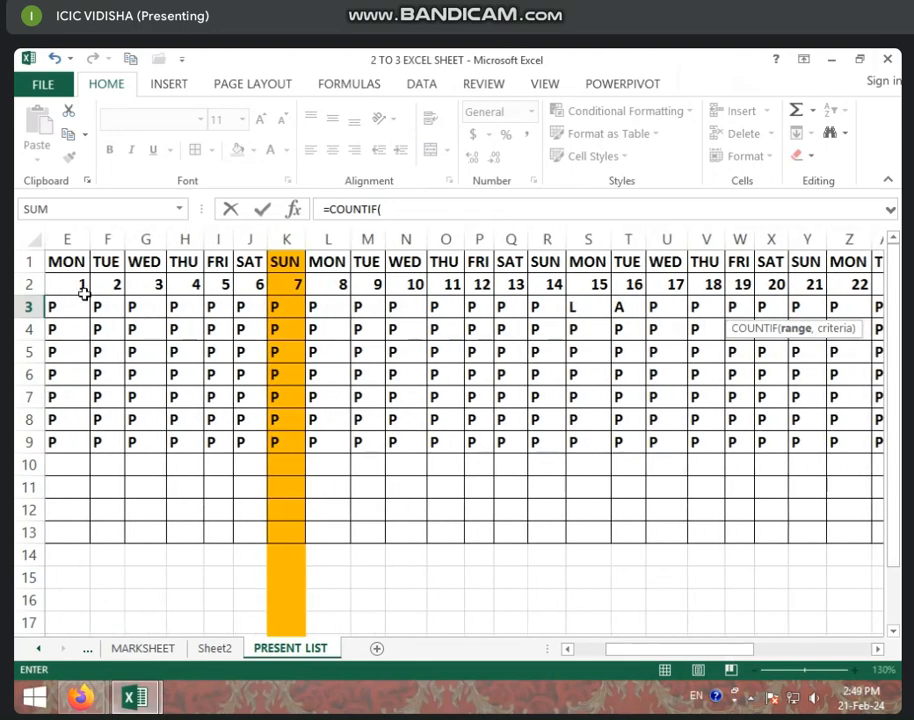
{"action": "left_click_drag", "start_coordinate": [73, 308], "coordinate": [702, 310]}
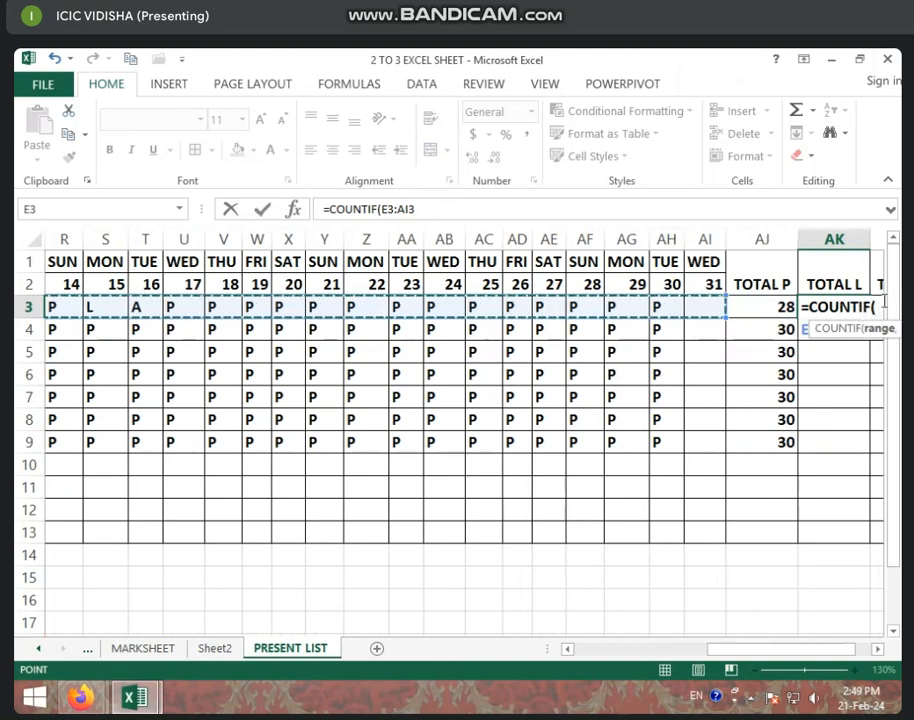
{"action": "left_click", "coordinate": [424, 209]}
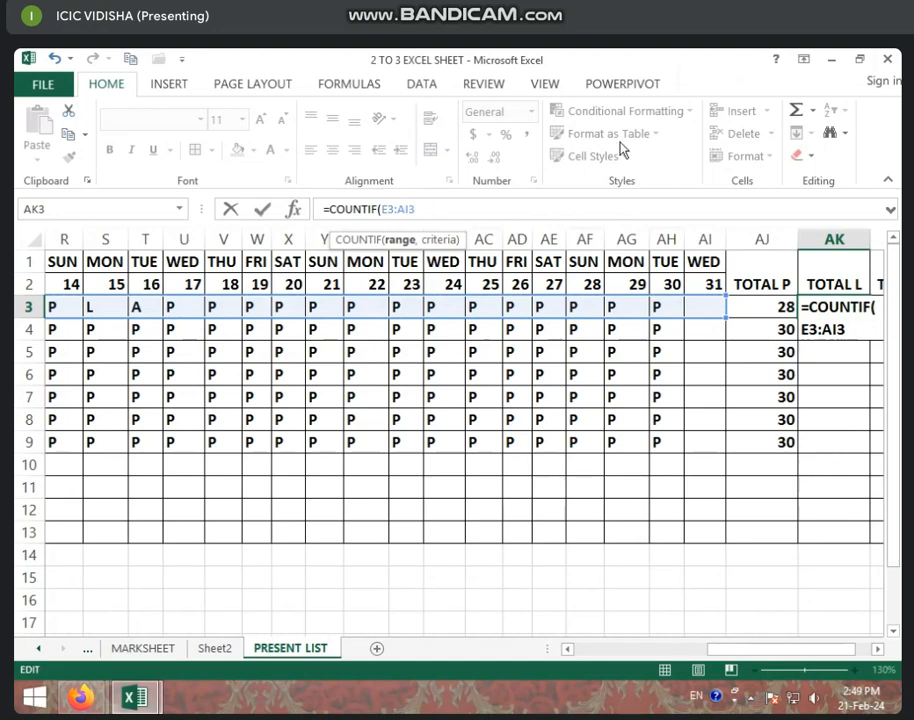
{"action": "type", "text": ",\"L"}
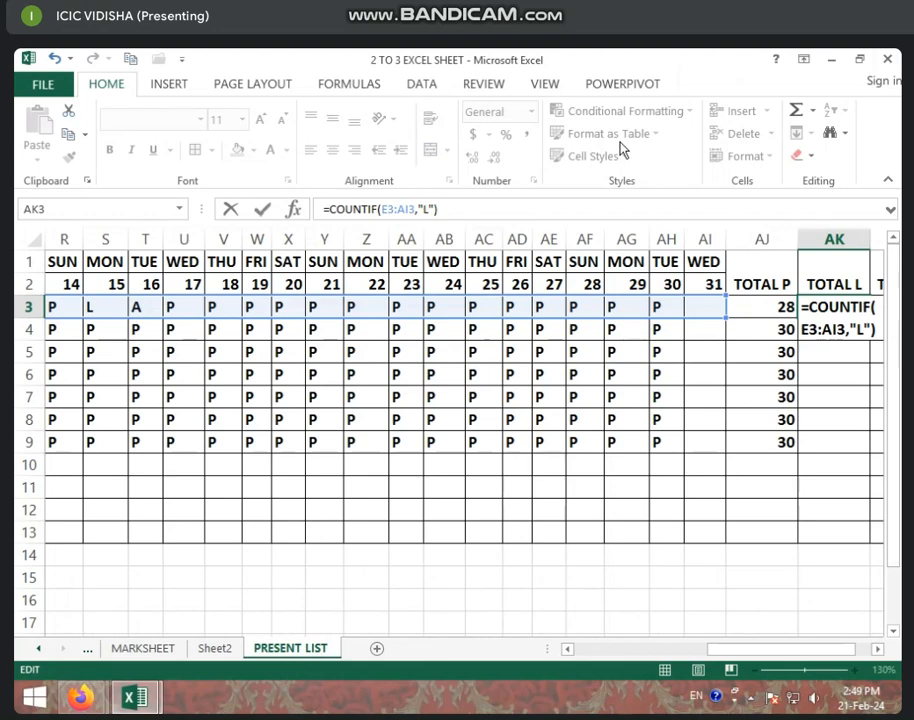
{"action": "key", "text": "Return"}
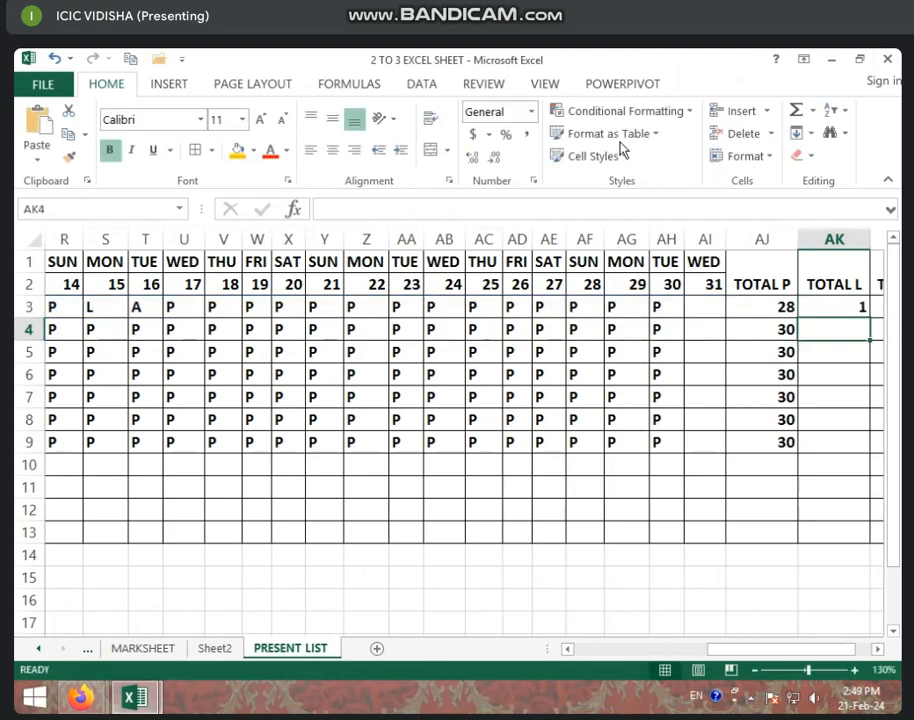
Step: Mark the first student L on day 19 (W3) and check the TOTAL L and TOTAL P cells in that row
{"action": "left_click", "coordinate": [101, 310]}
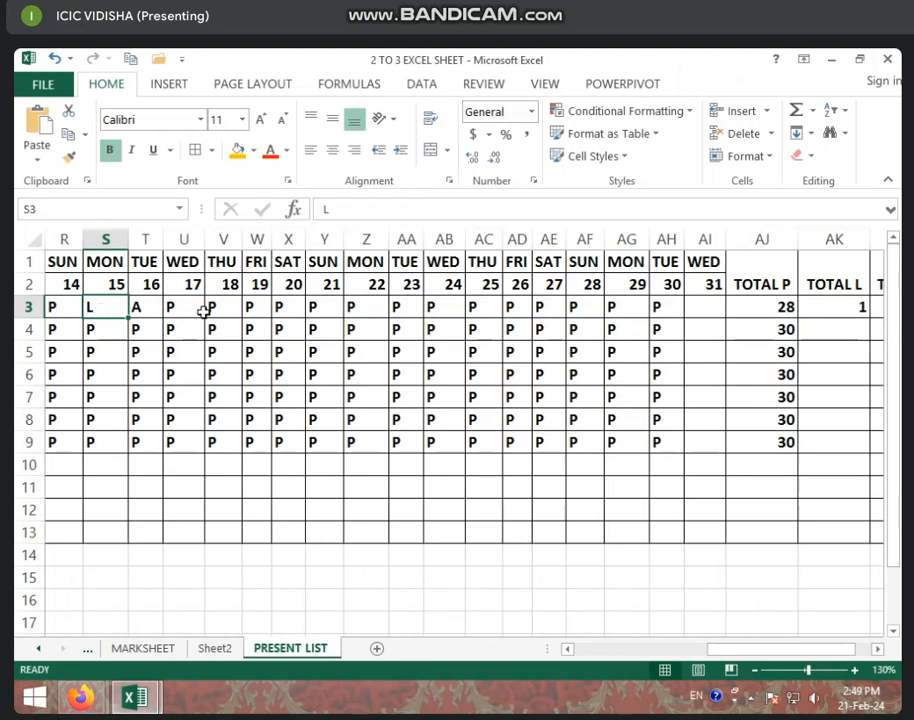
{"action": "left_click", "coordinate": [262, 312]}
{"action": "type", "text": "L"}
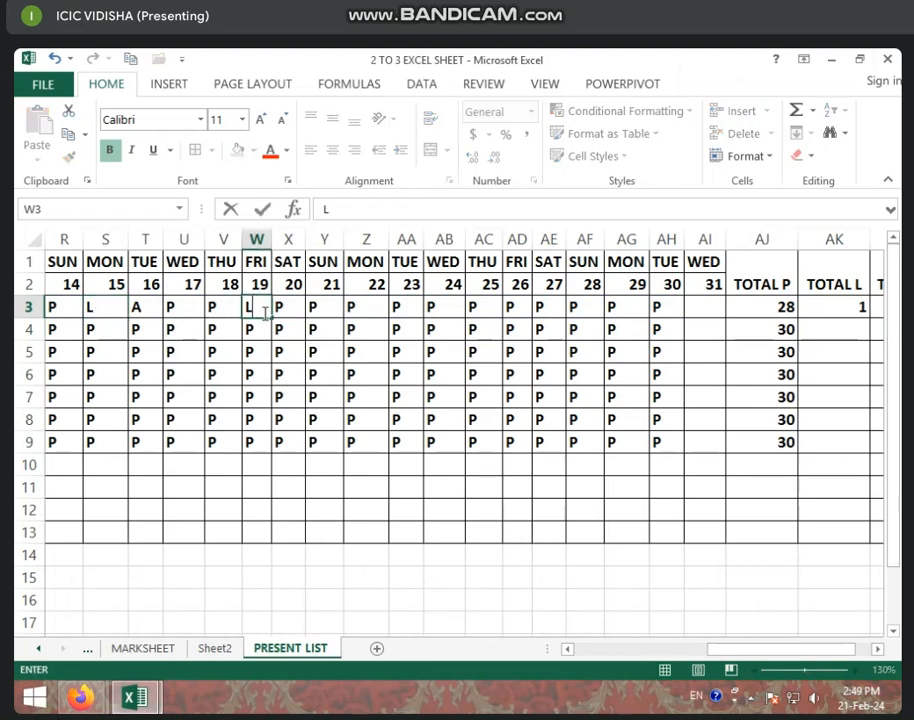
{"action": "key", "text": "Return"}
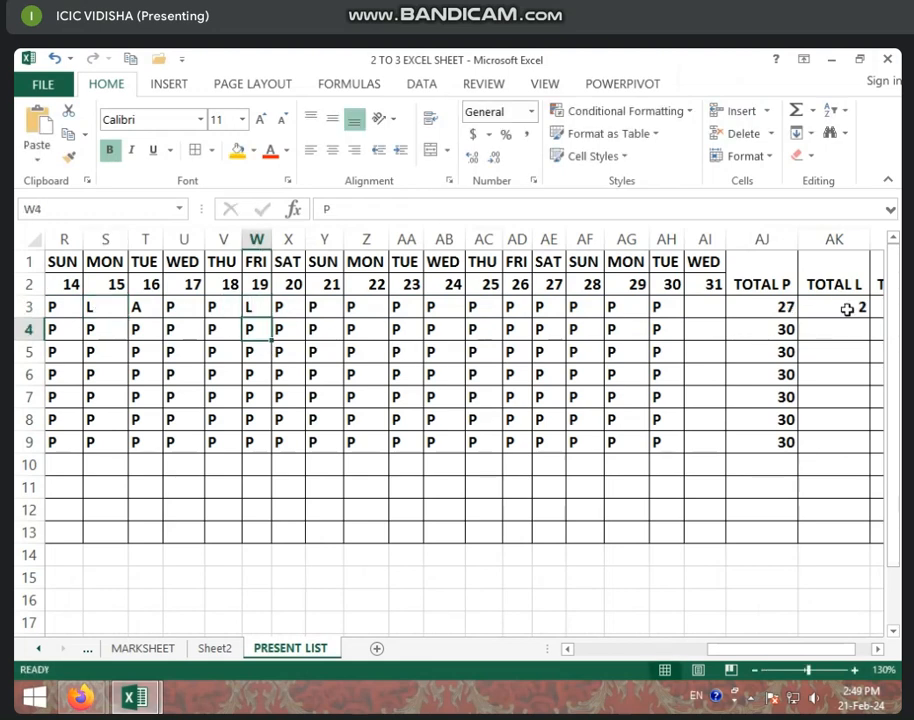
{"action": "left_click", "coordinate": [843, 307]}
{"action": "left_click", "coordinate": [778, 305]}
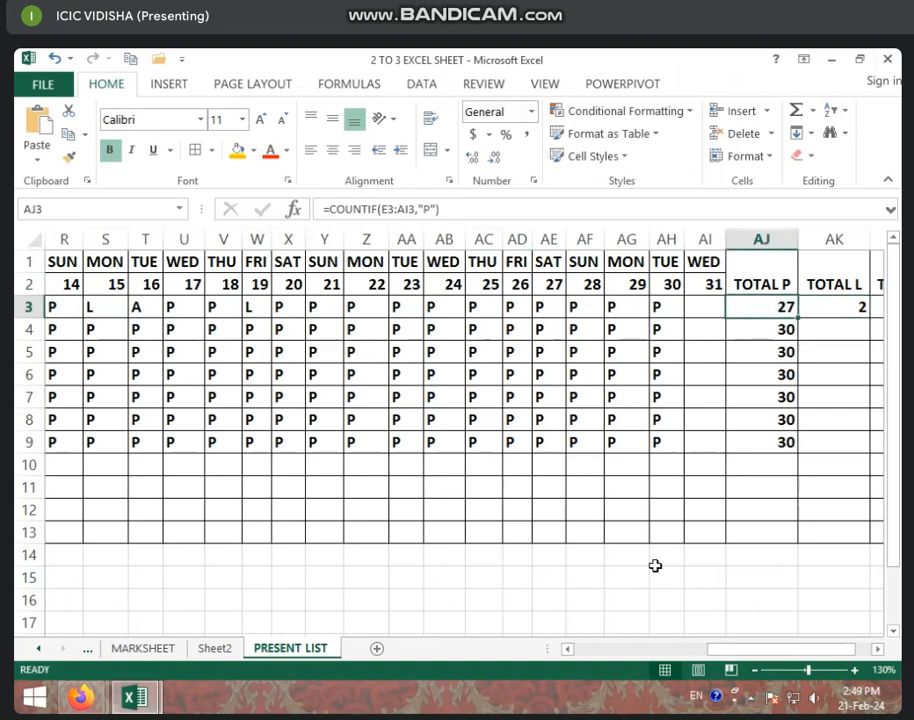
Step: Fill the TOTAL L formula from AK3 down to AK9
{"action": "left_click_drag", "start_coordinate": [724, 657], "coordinate": [750, 650]}
{"action": "left_click", "coordinate": [770, 308]}
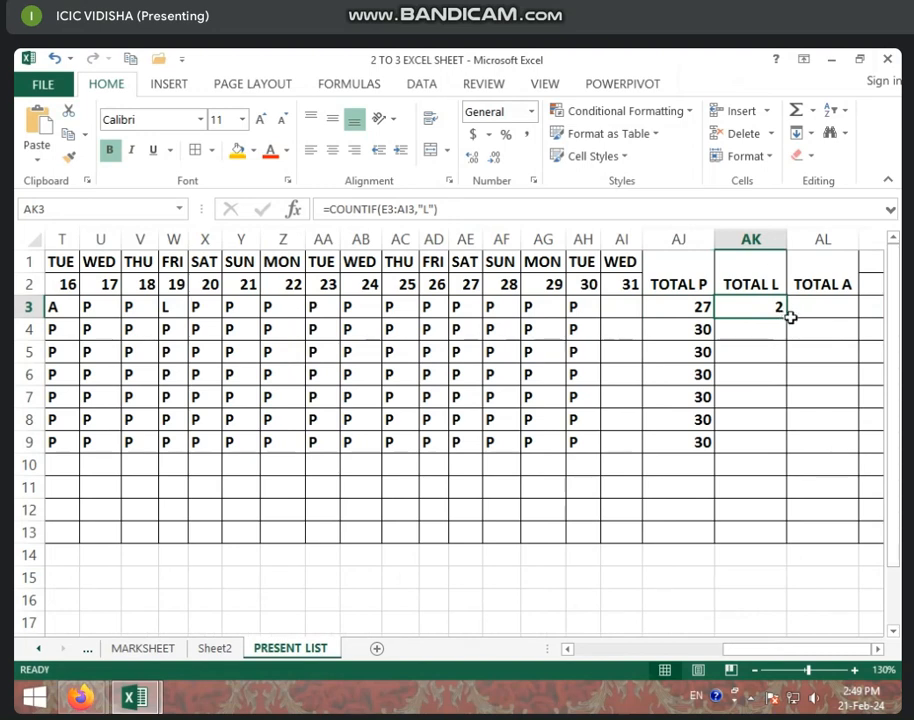
{"action": "left_click_drag", "start_coordinate": [788, 318], "coordinate": [794, 449]}
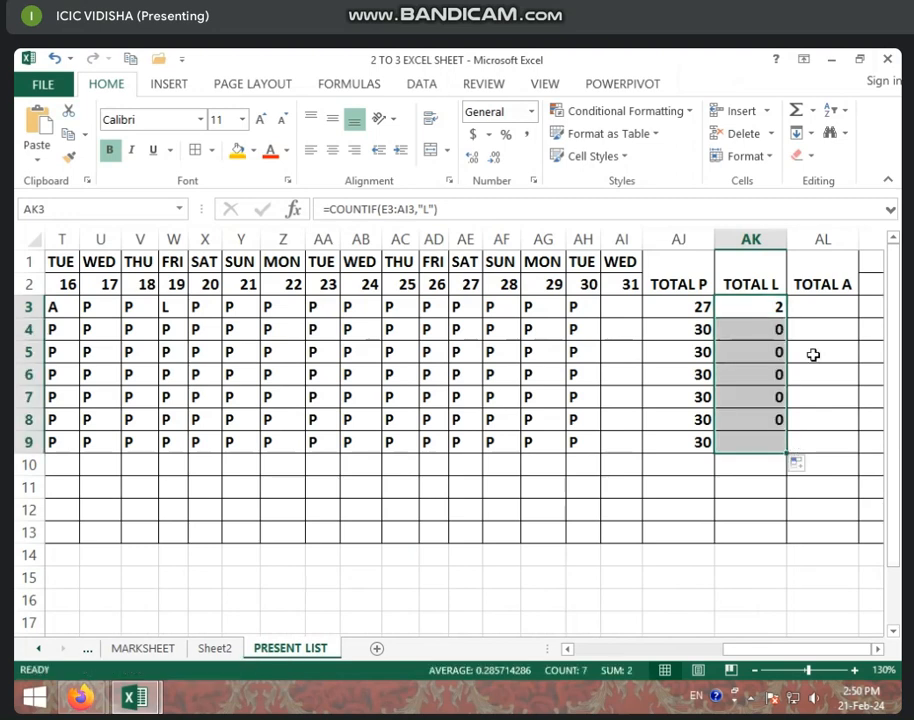
Step: Begin a COUNTIF formula in AL3 under TOTAL A, up to its opening bracket
{"action": "left_click", "coordinate": [829, 305]}
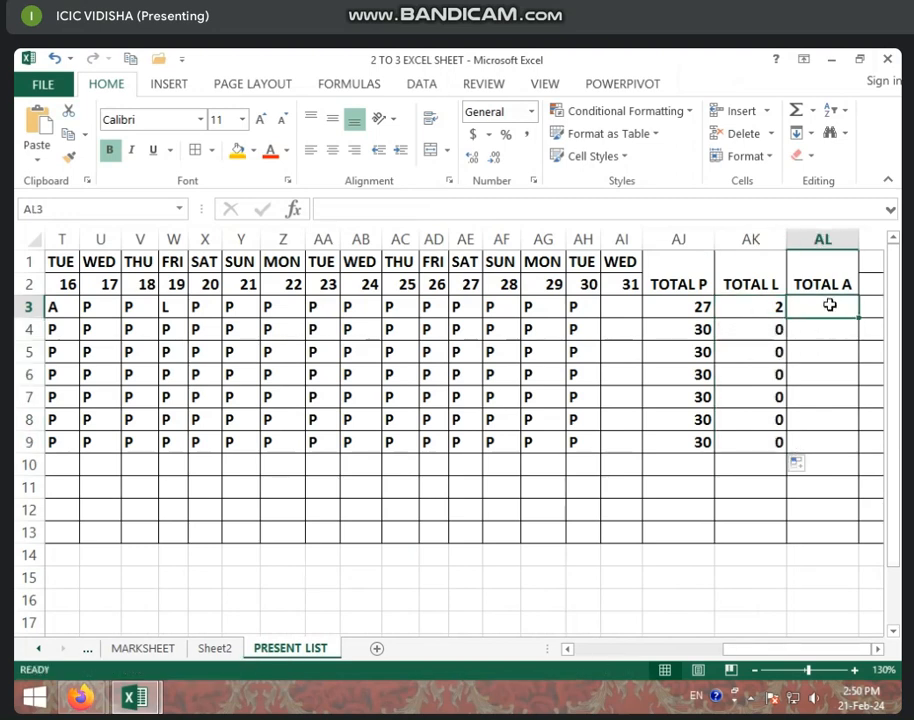
{"action": "type", "text": "=COUNTIF"}
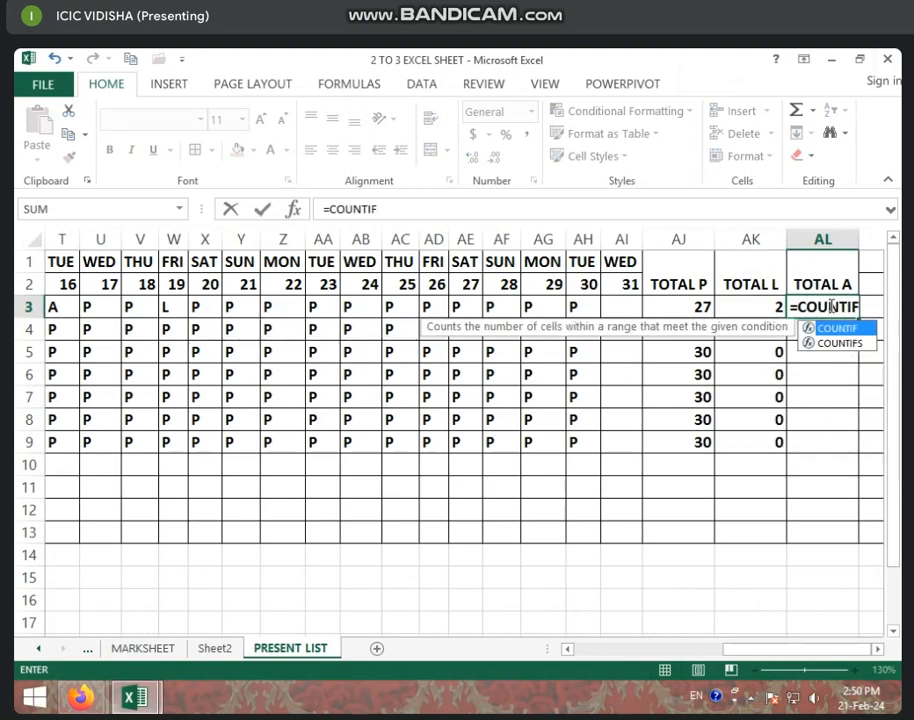
{"action": "type", "text": "("}
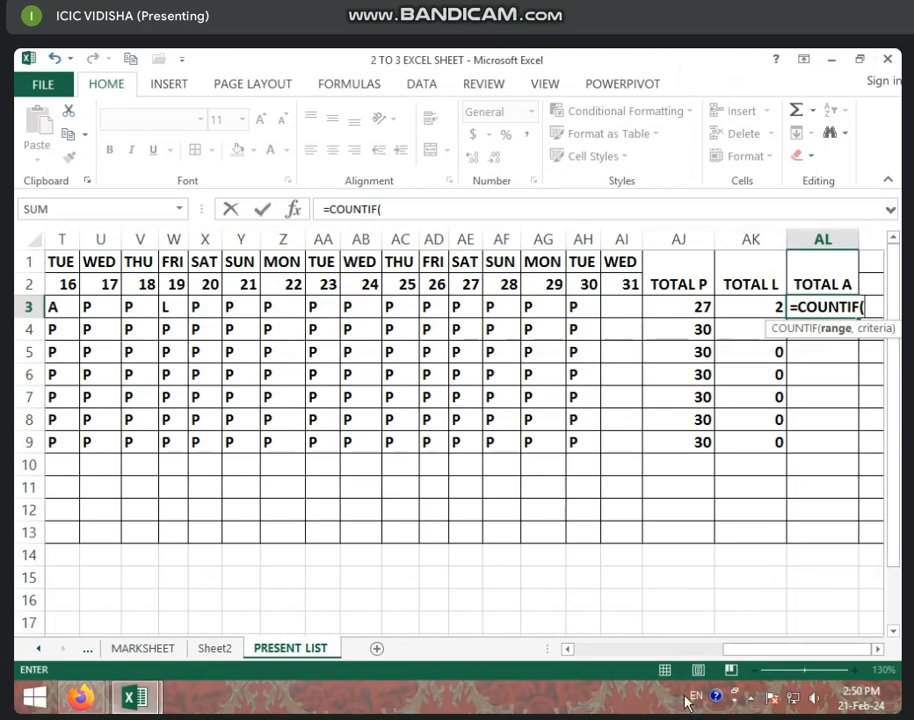
{"action": "left_click_drag", "start_coordinate": [742, 657], "coordinate": [638, 655]}
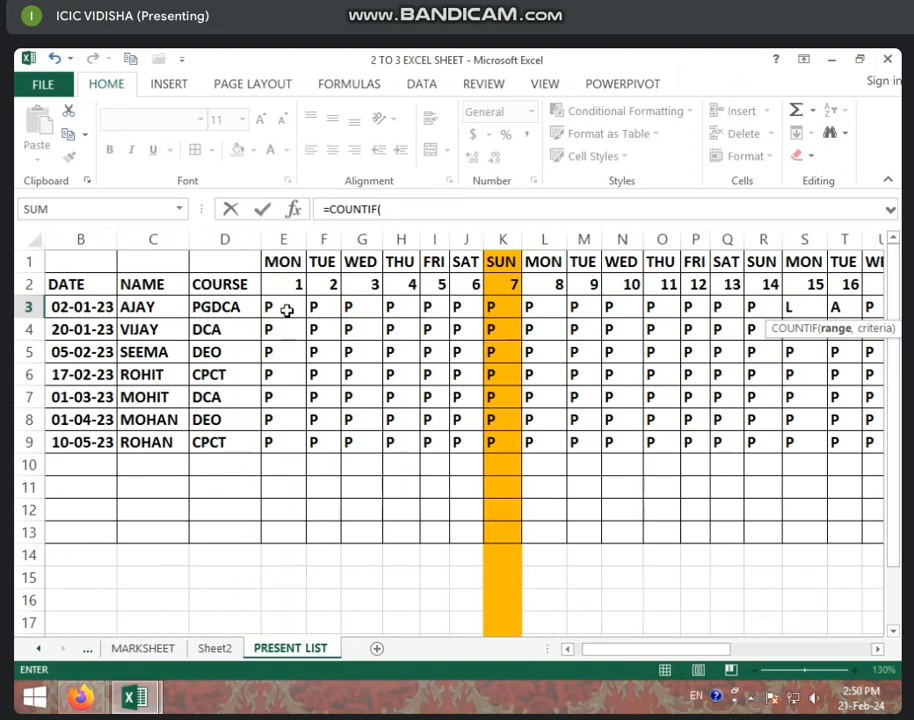
{"action": "left_click", "coordinate": [287, 311]}
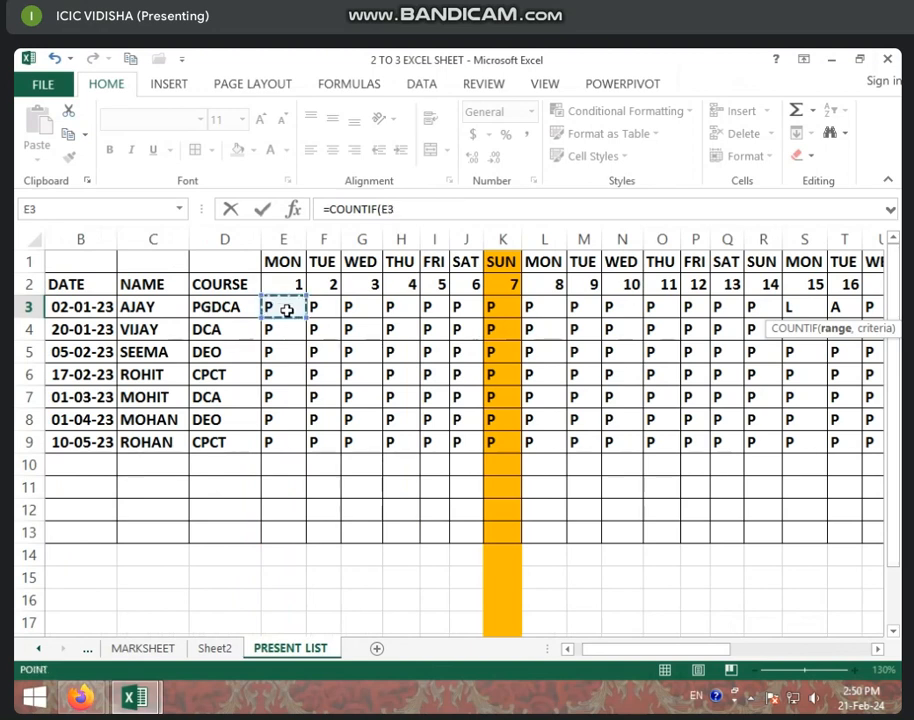
{"action": "left_click", "coordinate": [408, 210]}
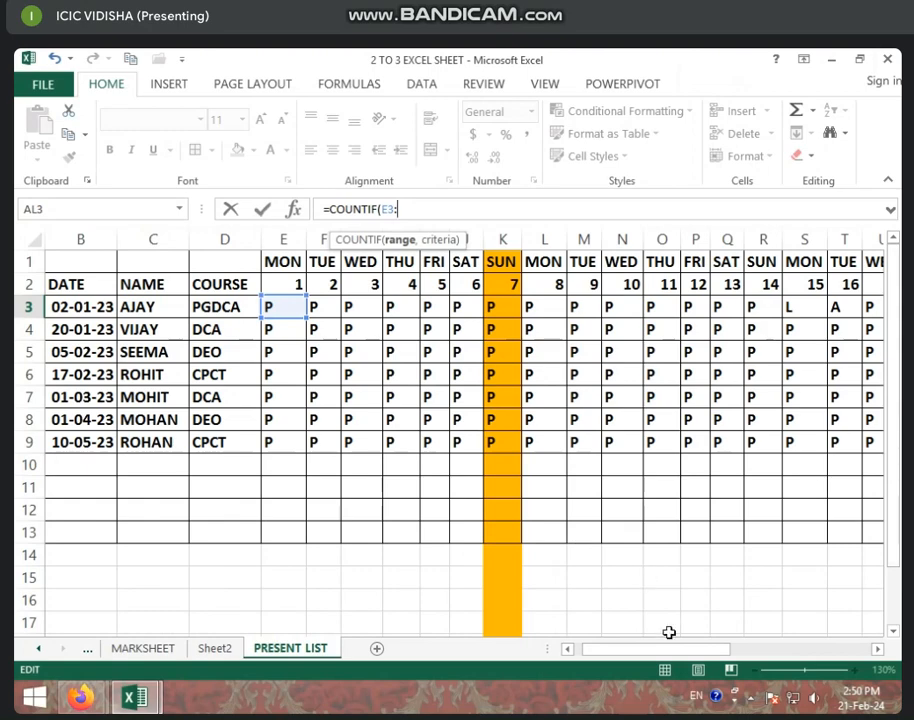
{"action": "left_click_drag", "start_coordinate": [663, 653], "coordinate": [765, 655]}
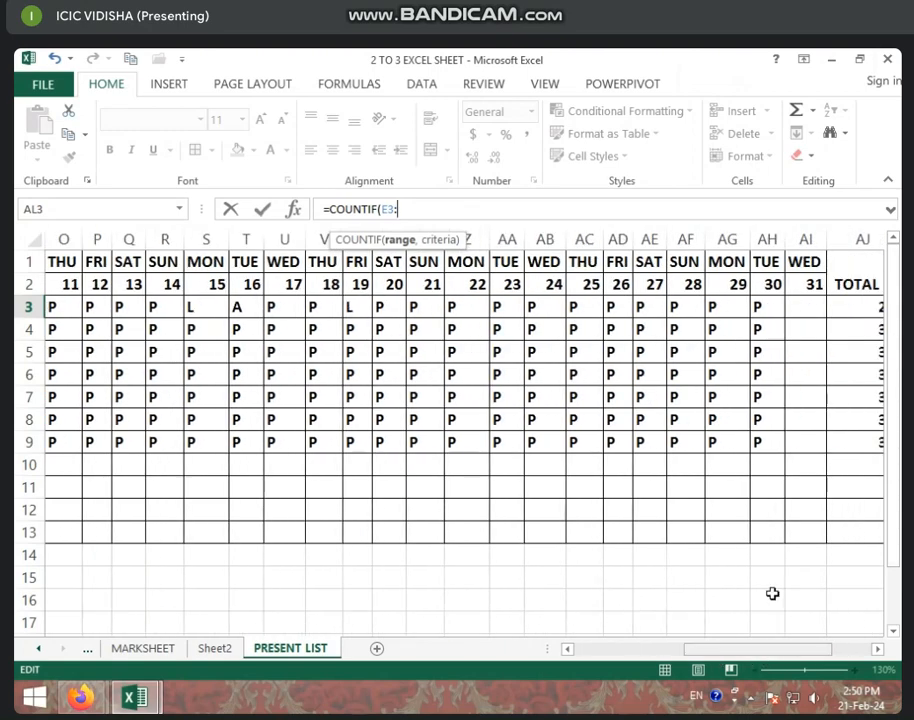
{"action": "left_click", "coordinate": [803, 307]}
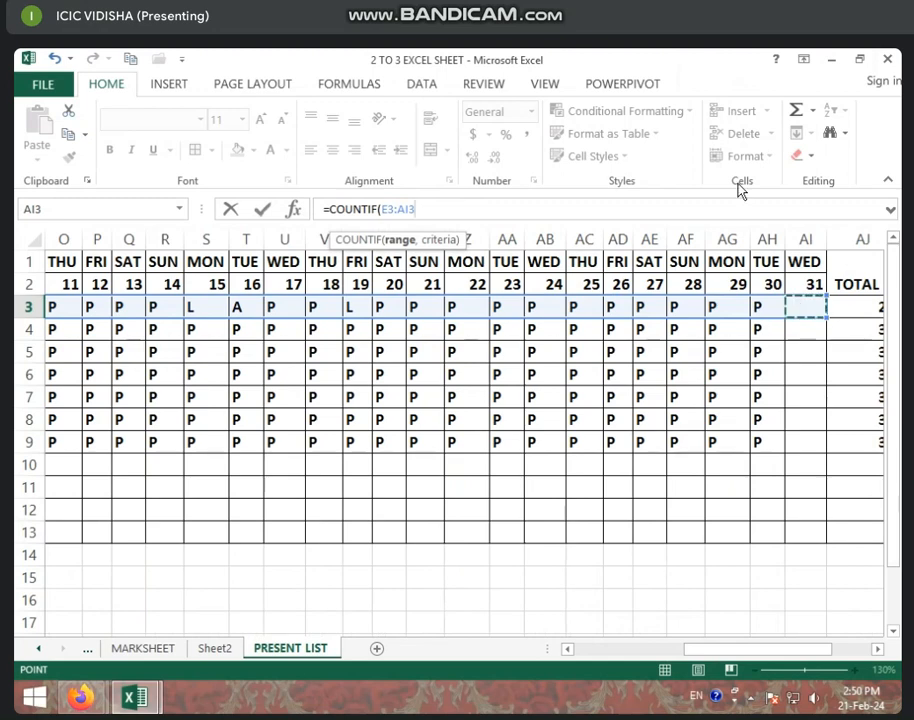
{"action": "left_click", "coordinate": [468, 208]}
{"action": "key", "text": "BackSpace"}
{"action": "key", "text": "BackSpace"}
{"action": "key", "text": "BackSpace"}
{"action": "key", "text": "BackSpace"}
{"action": "key", "text": "BackSpace"}
{"action": "key", "text": "BackSpace"}
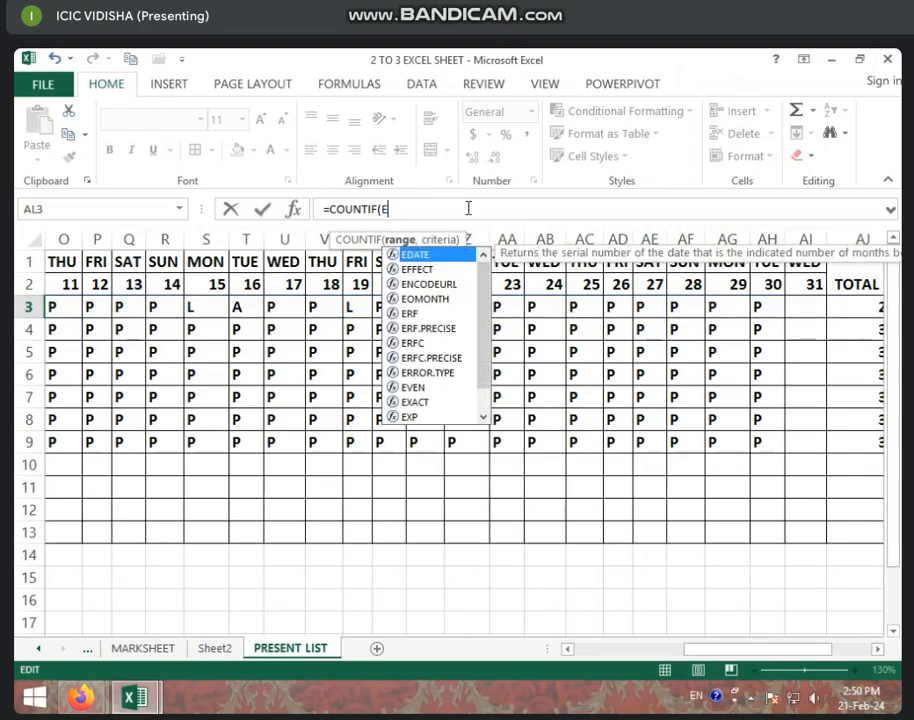
Step: Set E3 as the first cell of the COUNTIF range in the AL3 formula and start extending the selection from it
{"action": "left_click", "coordinate": [567, 648]}
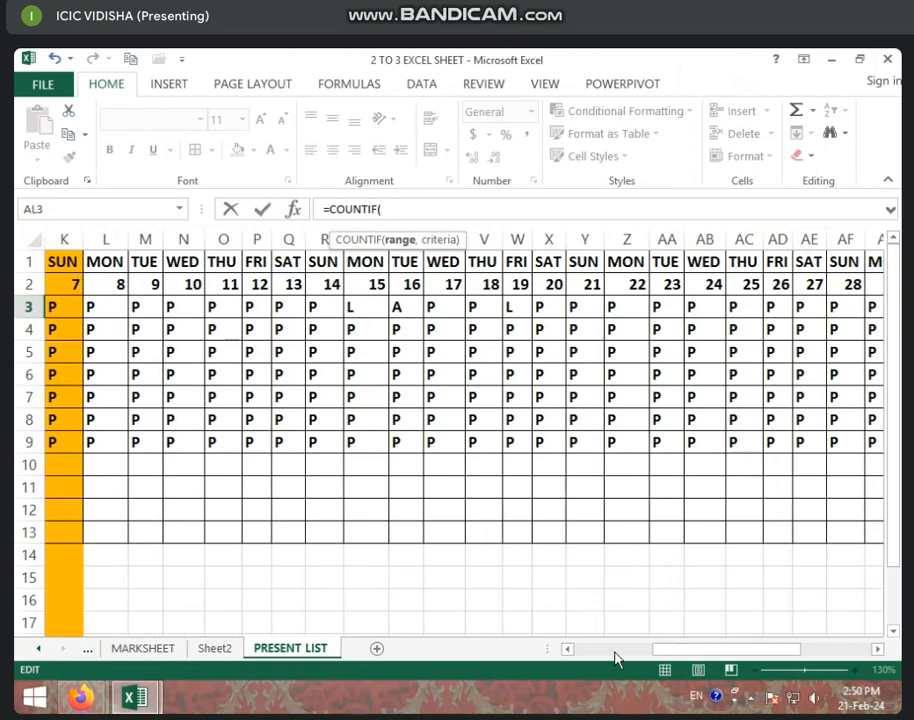
{"action": "left_click", "coordinate": [592, 660]}
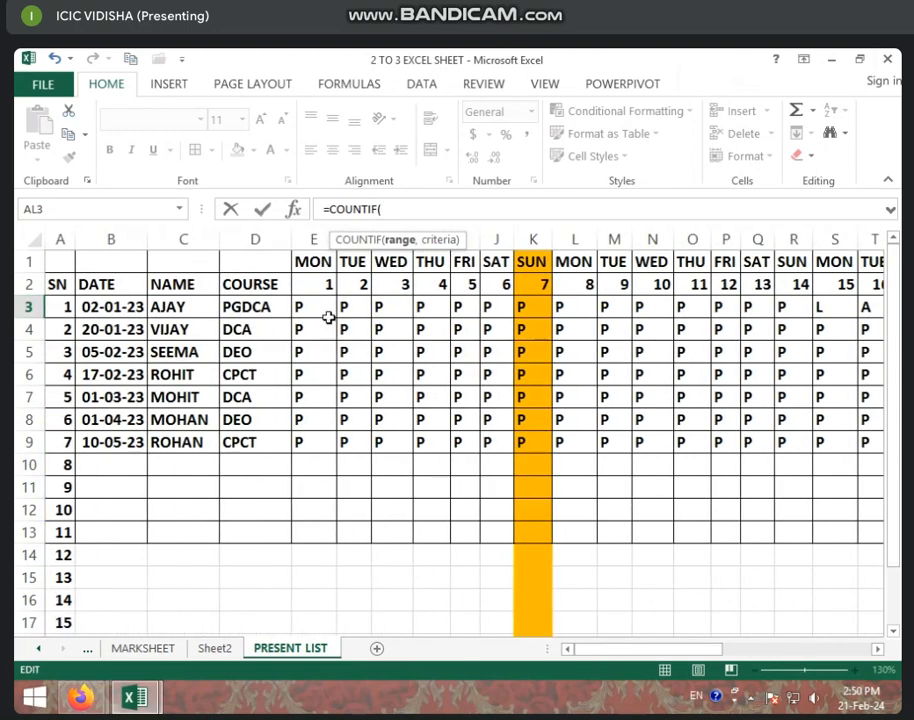
{"action": "left_click", "coordinate": [314, 304]}
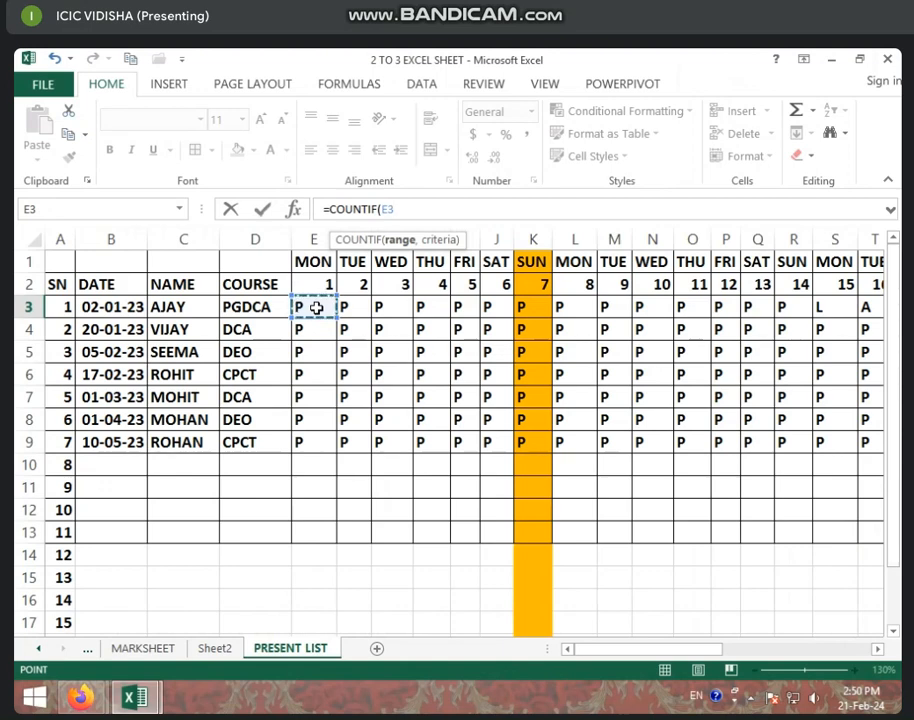
{"action": "key", "text": "F8"}
{"action": "key", "text": "super"}
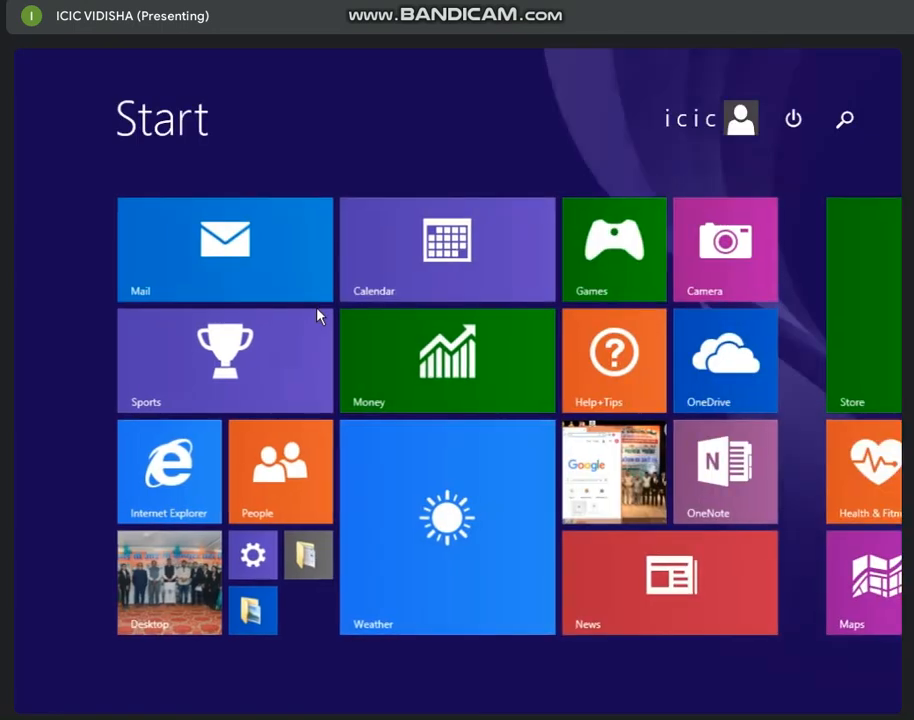
{"action": "right_click", "coordinate": [226, 250]}
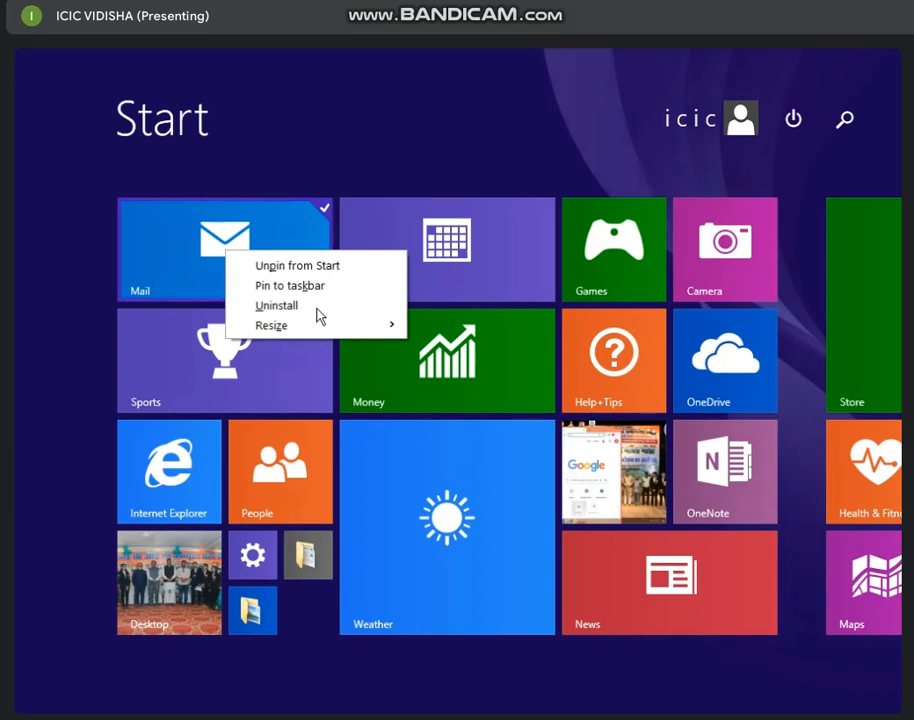
{"action": "key", "text": "super"}
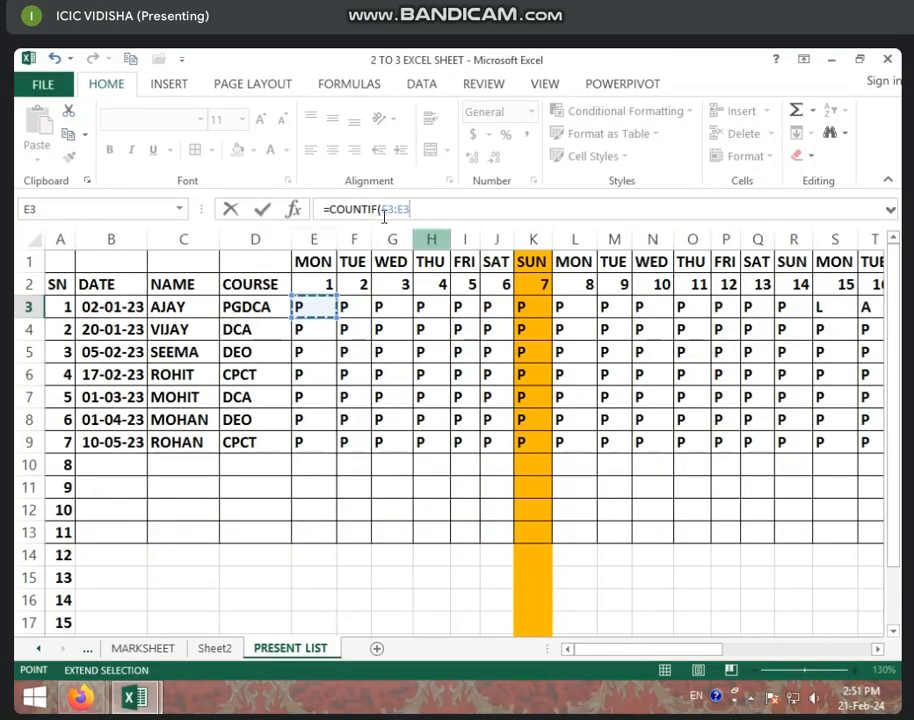
Step: Extend the COUNTIF range to AI3 and complete the AL3 formula under TOTAL A as =COUNTIF(E3:AI3,"A")
{"action": "left_click_drag", "start_coordinate": [612, 652], "coordinate": [792, 653]}
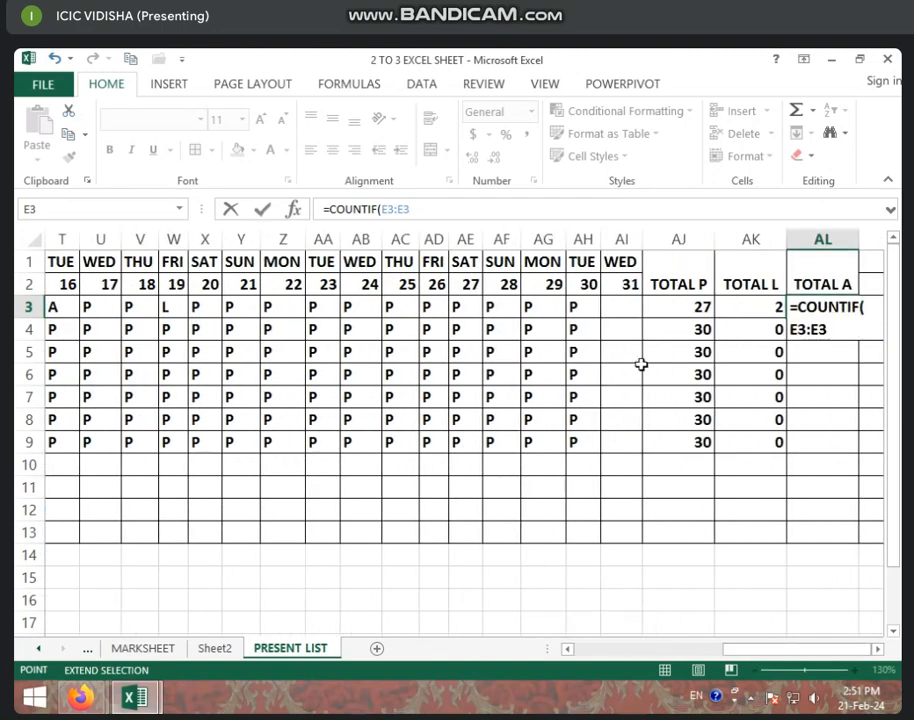
{"action": "left_click", "coordinate": [627, 309]}
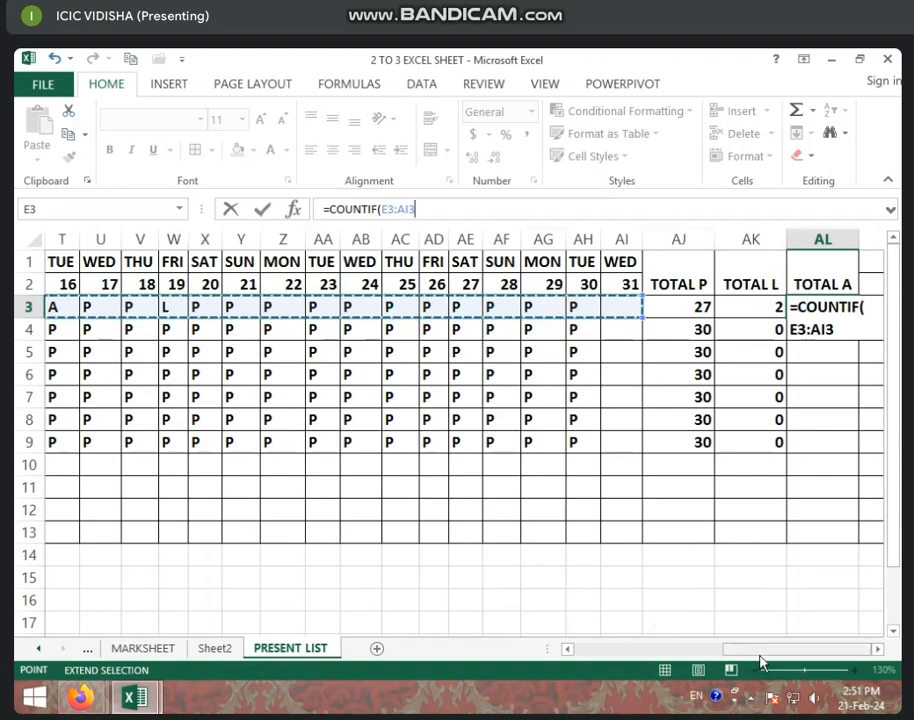
{"action": "left_click_drag", "start_coordinate": [760, 656], "coordinate": [753, 657]}
{"action": "left_click_drag", "start_coordinate": [672, 668], "coordinate": [771, 667]}
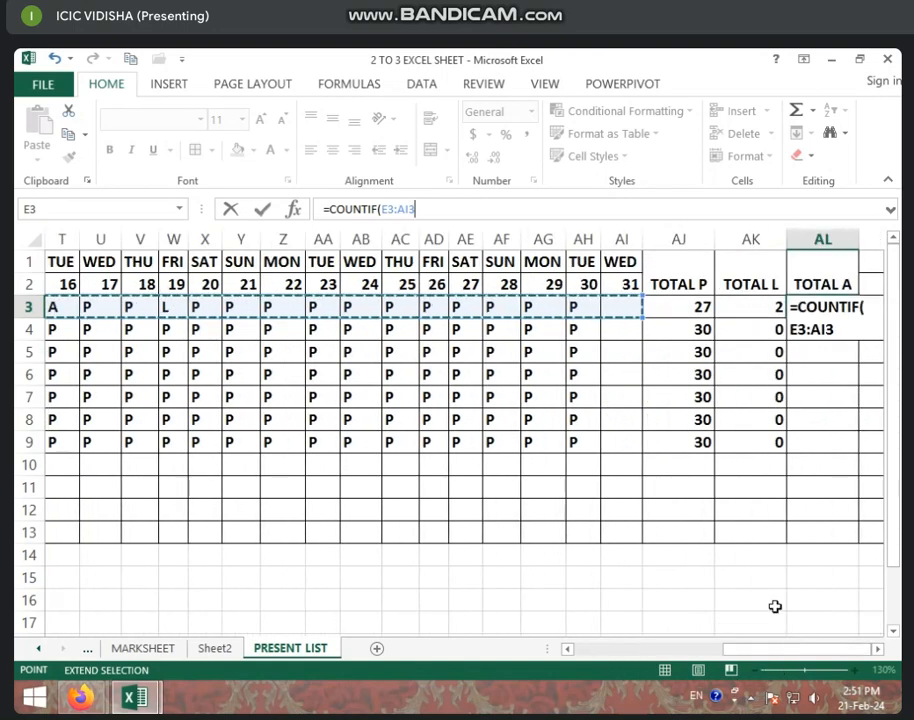
{"action": "left_click", "coordinate": [439, 209]}
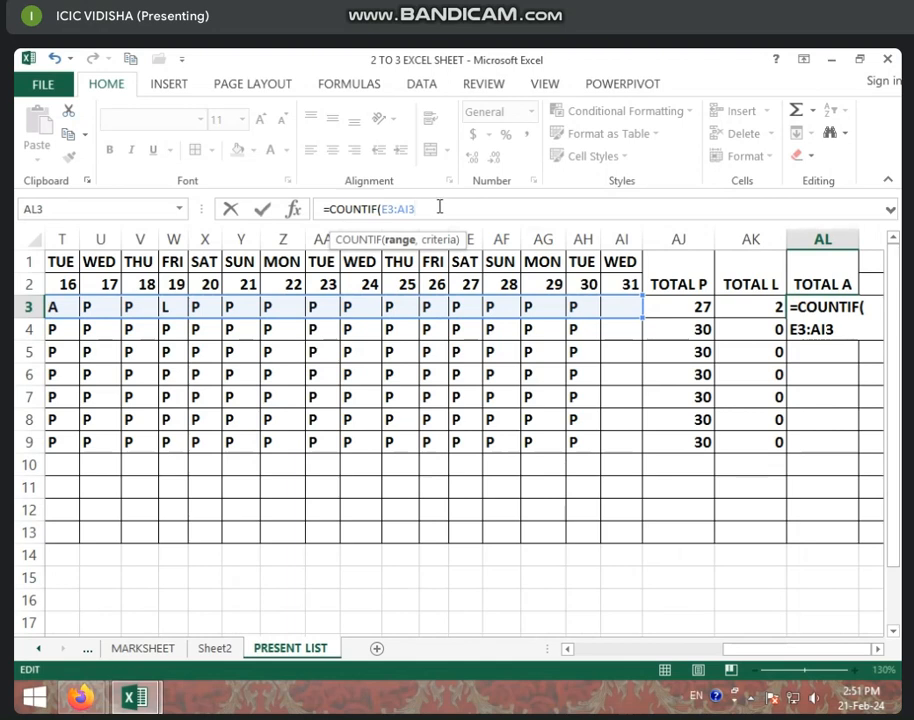
{"action": "type", "text": ",\"A"}
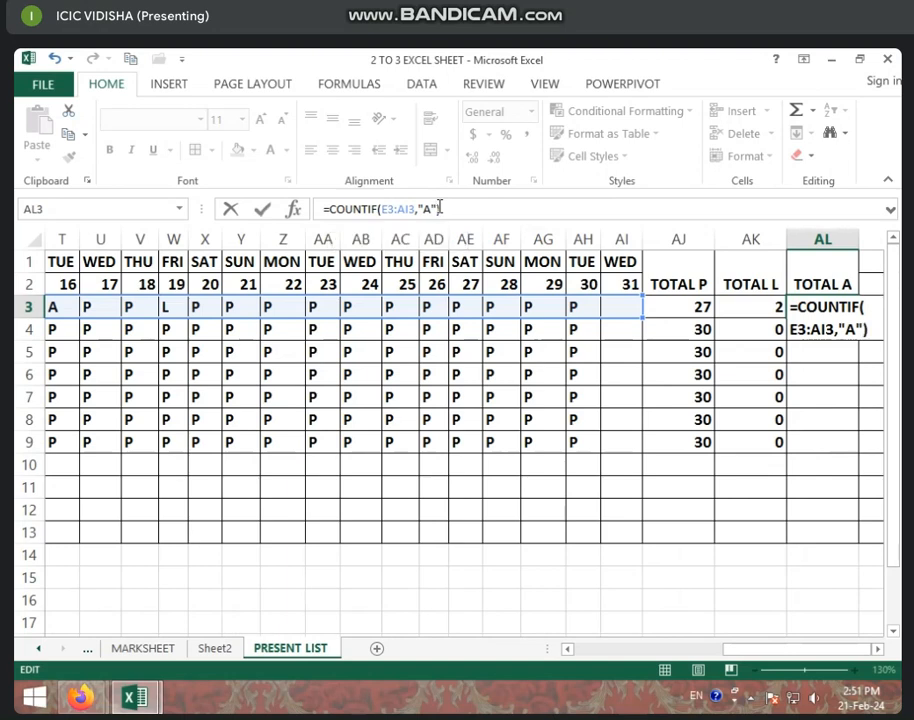
{"action": "key", "text": "Return"}
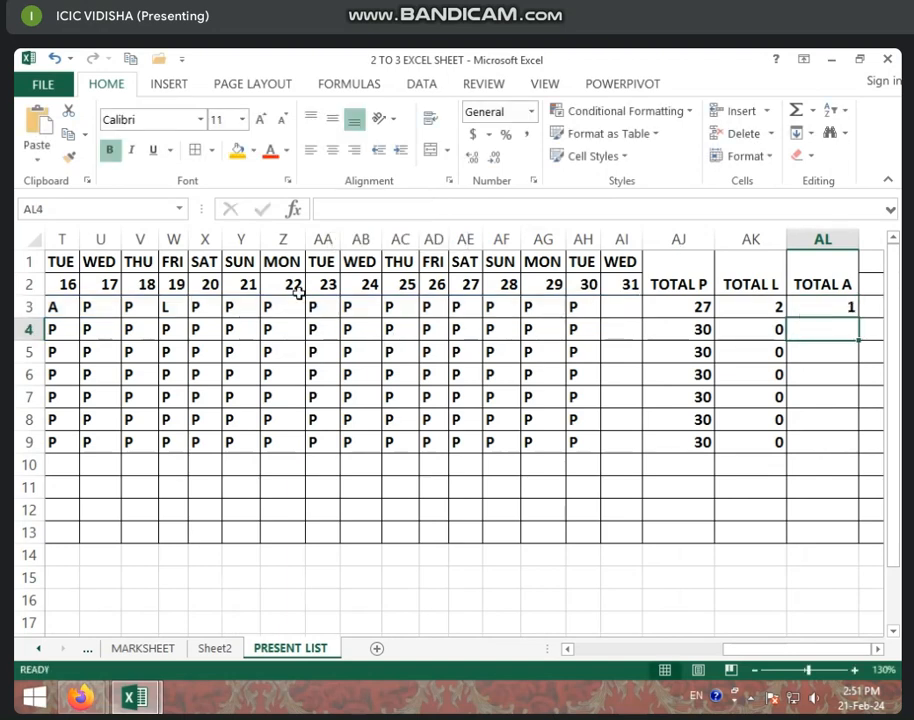
Step: Fill the TOTAL A formula from AL3 down to AL9 and compare it with the first student's A mark in T3
{"action": "left_click", "coordinate": [66, 309]}
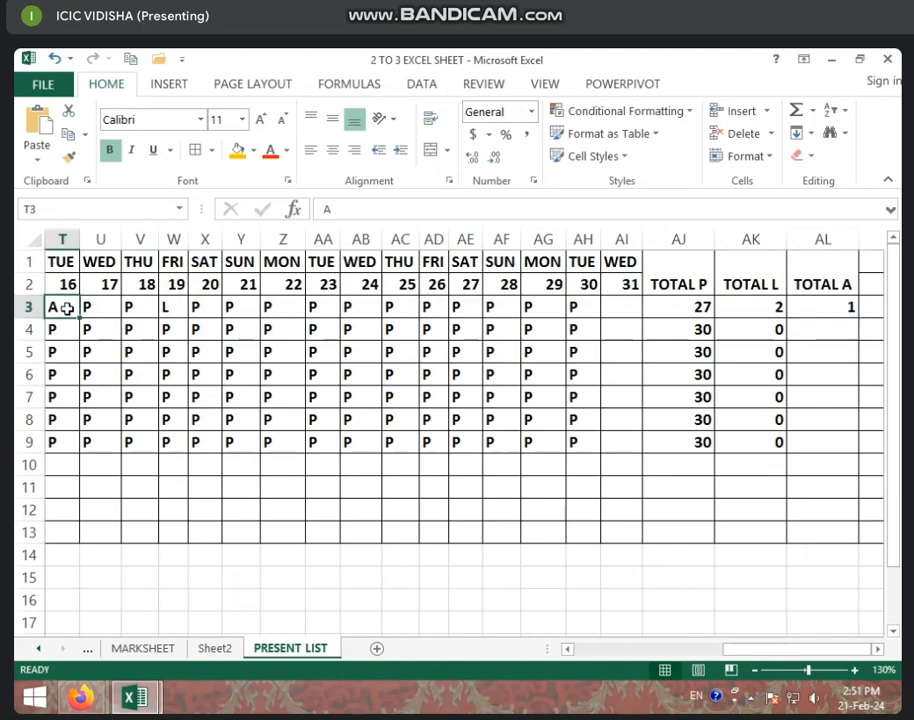
{"action": "left_click", "coordinate": [836, 307]}
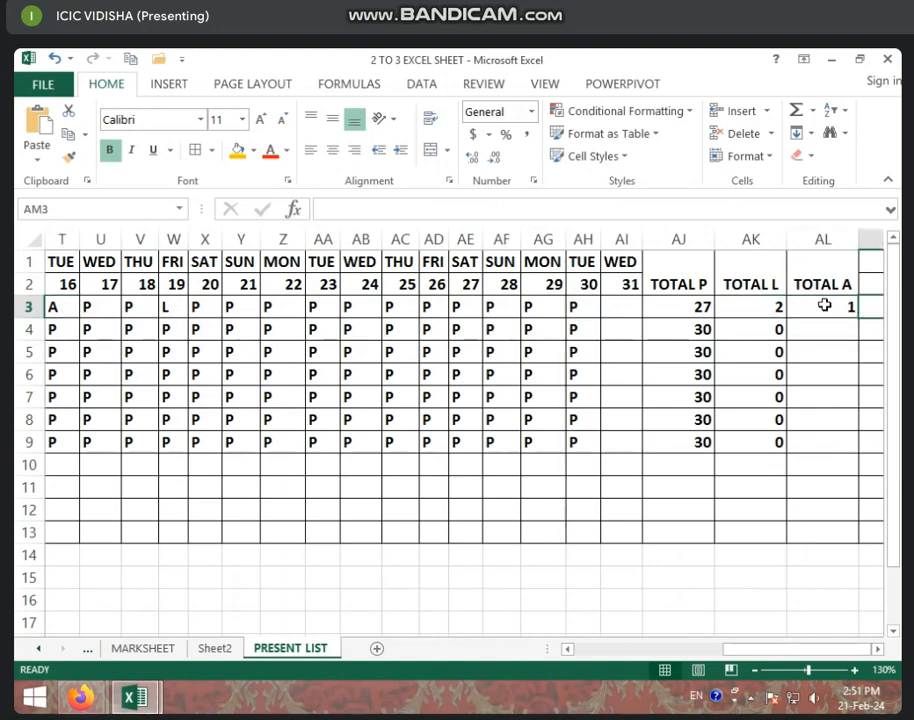
{"action": "left_click_drag", "start_coordinate": [858, 318], "coordinate": [866, 450]}
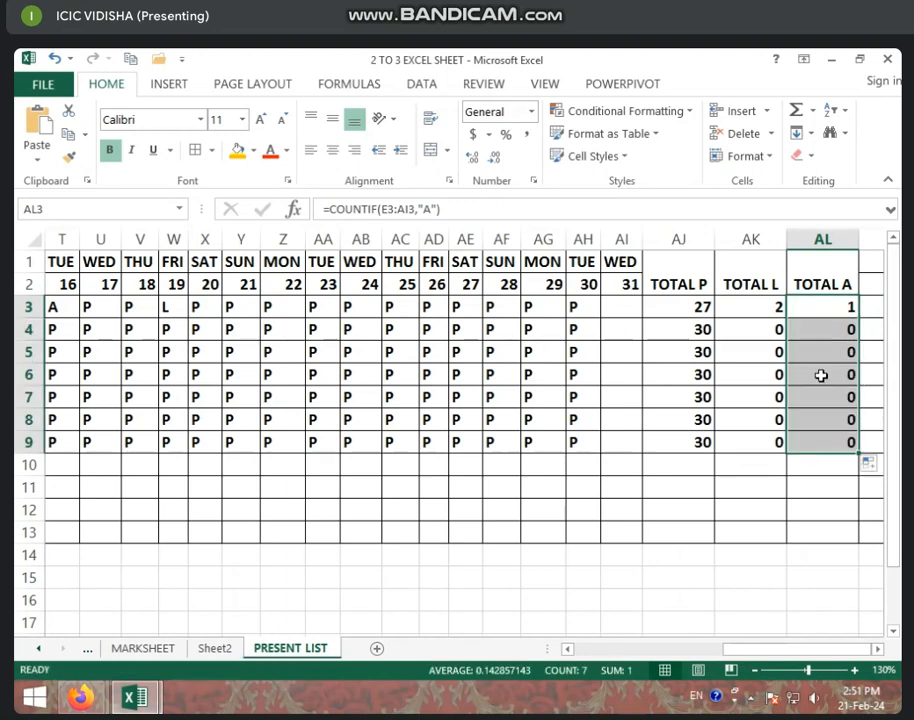
{"action": "left_click", "coordinate": [825, 308]}
{"action": "left_click", "coordinate": [67, 302]}
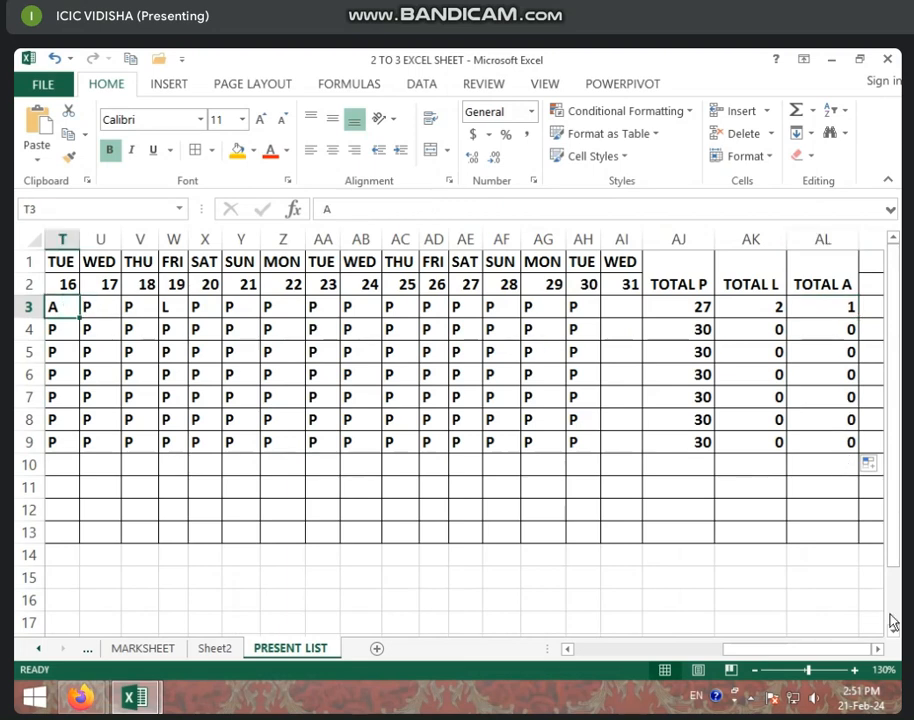
Step: Mark the second and third students A on day 1 (E4 and E5)
{"action": "left_click_drag", "start_coordinate": [763, 653], "coordinate": [604, 650]}
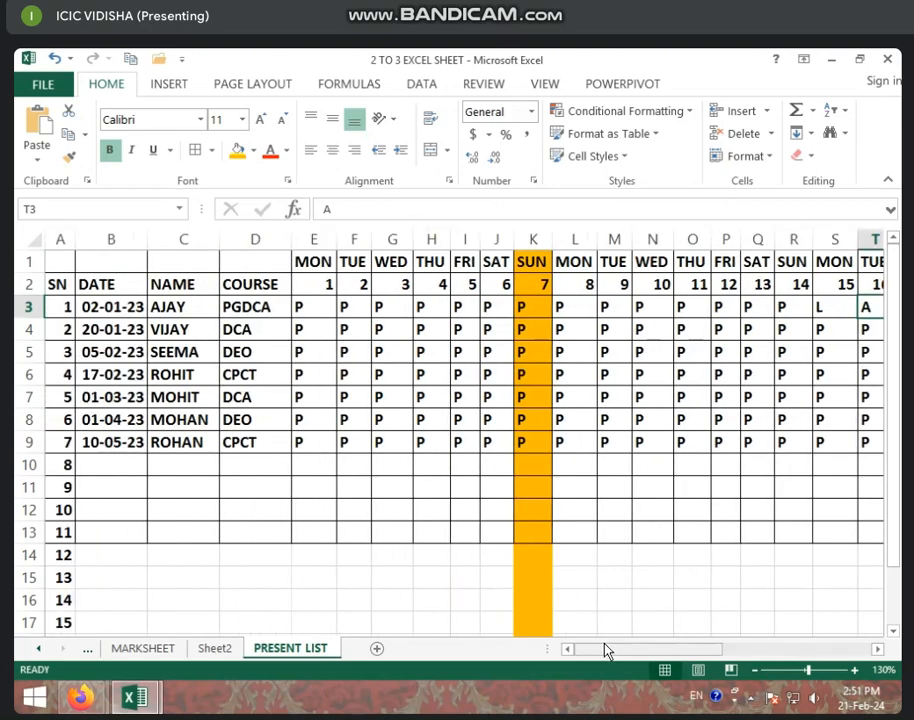
{"action": "left_click", "coordinate": [302, 306]}
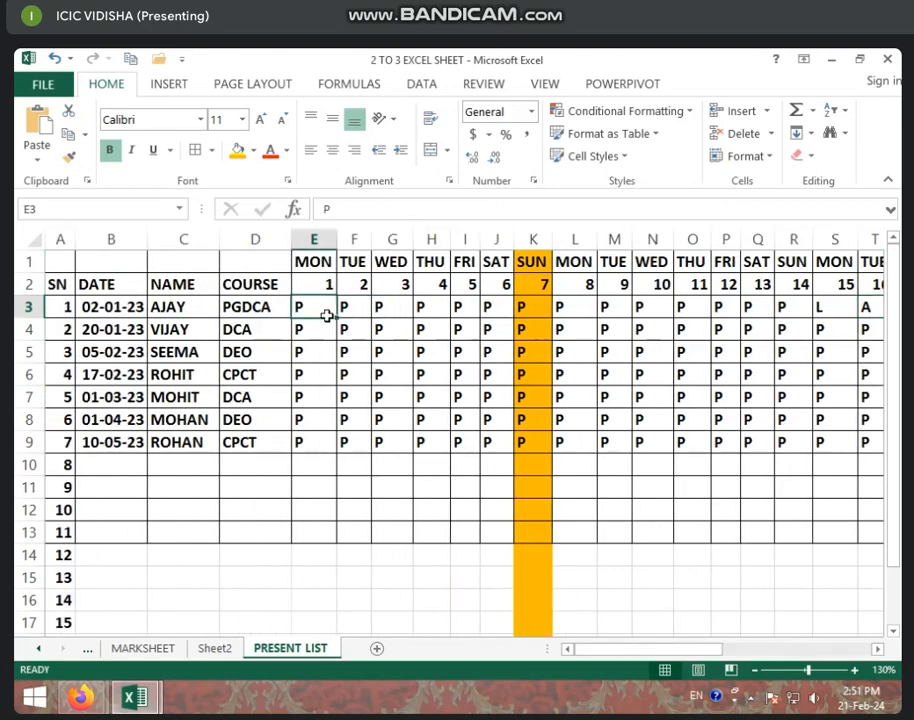
{"action": "left_click", "coordinate": [316, 330]}
{"action": "type", "text": "A"}
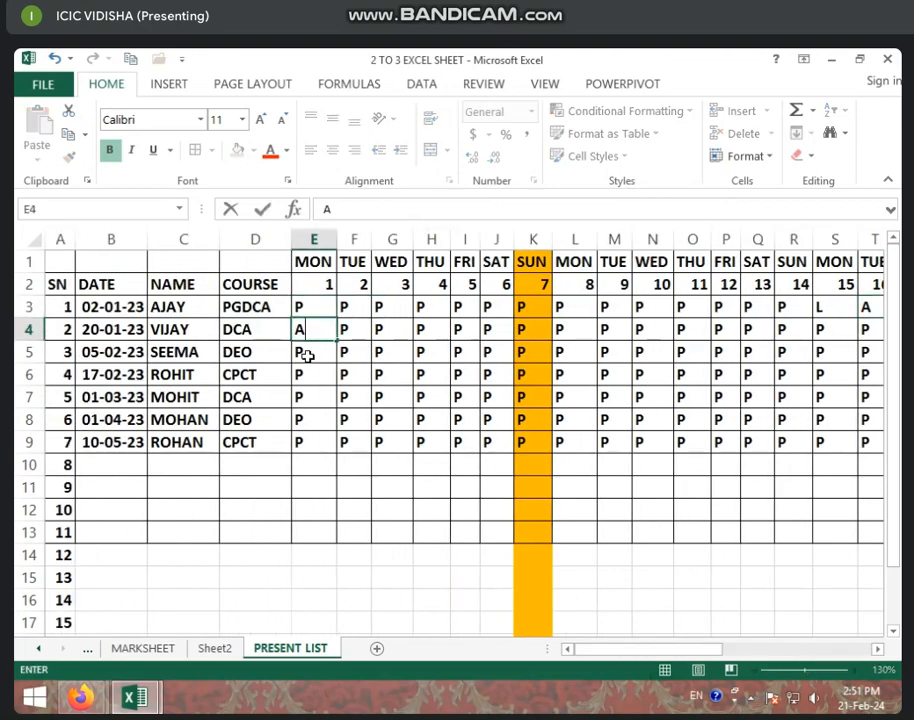
{"action": "left_click", "coordinate": [306, 355]}
{"action": "type", "text": "A"}
Step: Mark the fourth and fifth students L on day 1 (E6 and E7)
{"action": "left_click", "coordinate": [311, 377]}
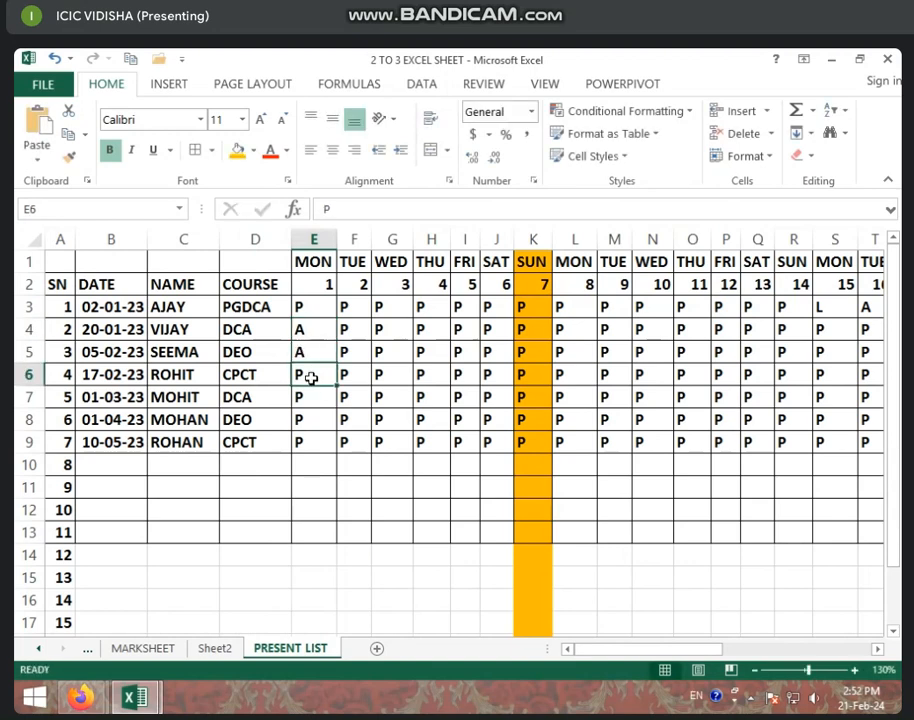
{"action": "type", "text": "L"}
{"action": "left_click", "coordinate": [310, 397]}
{"action": "type", "text": "L"}
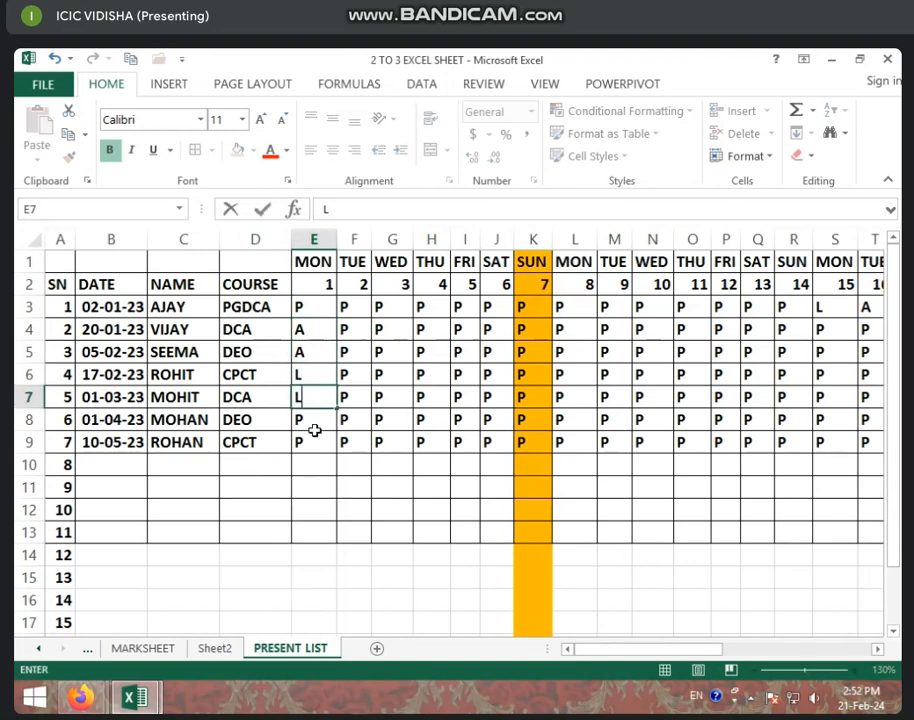
{"action": "left_click", "coordinate": [315, 431]}
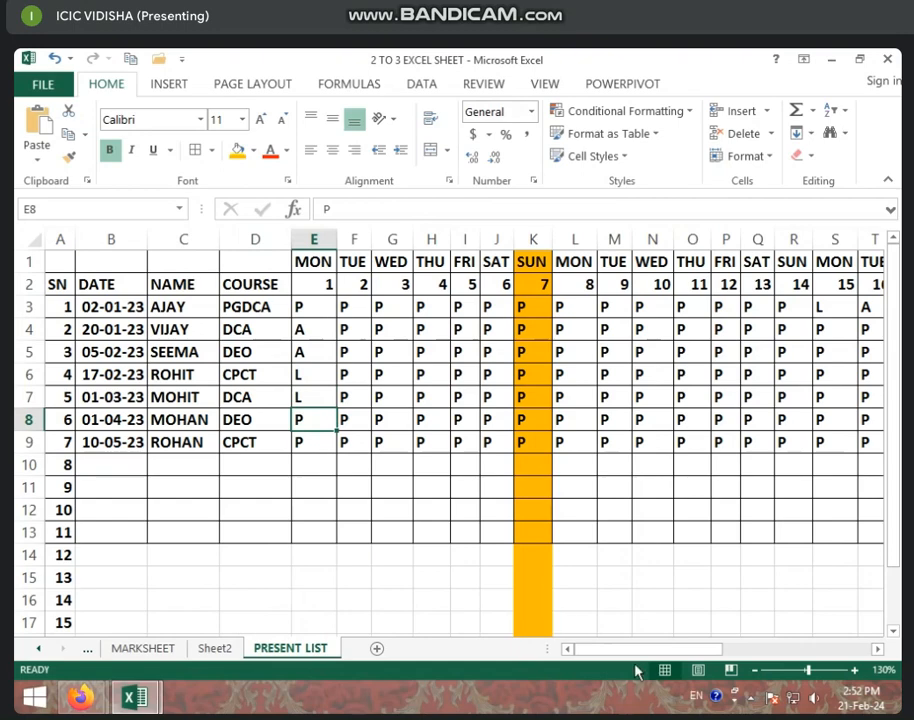
Step: Mark the first student L on day 29 (AG3) and check the TOTAL P and TOTAL L cells in that row
{"action": "left_click_drag", "start_coordinate": [637, 651], "coordinate": [806, 653]}
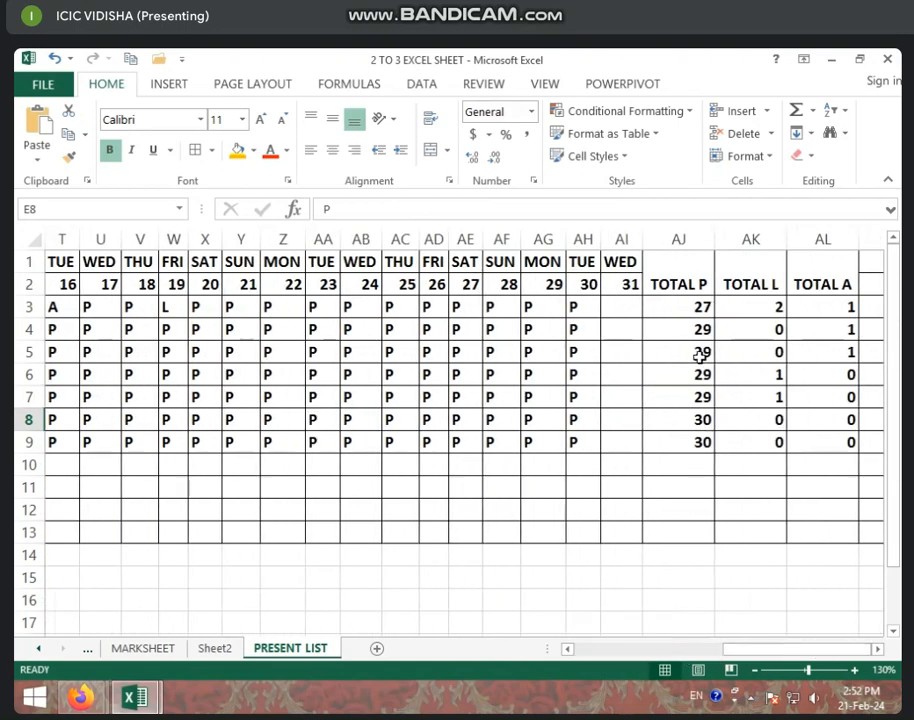
{"action": "left_click", "coordinate": [538, 307]}
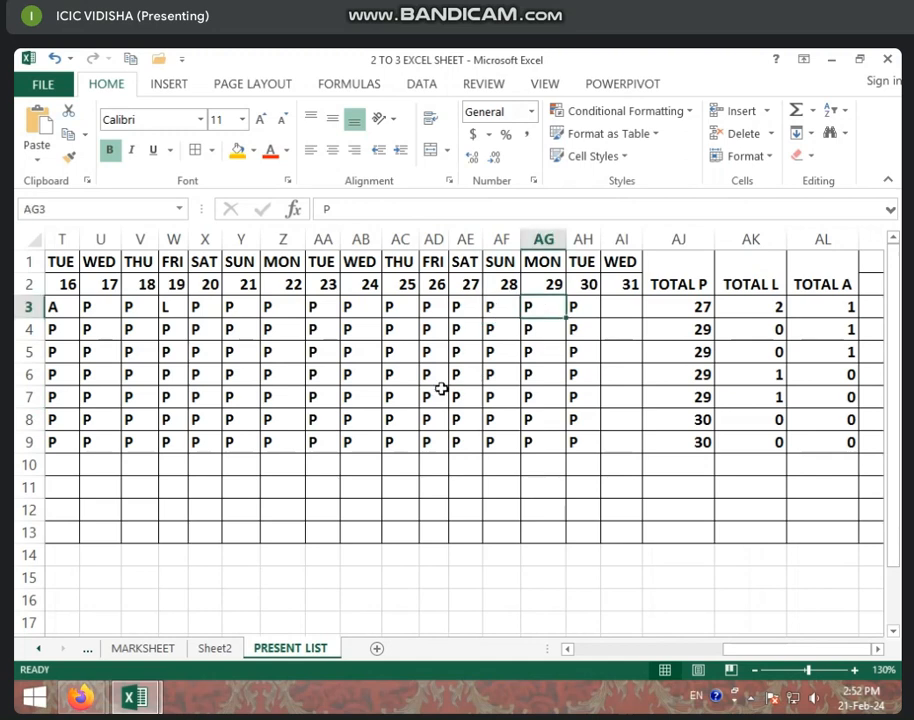
{"action": "left_click", "coordinate": [393, 310]}
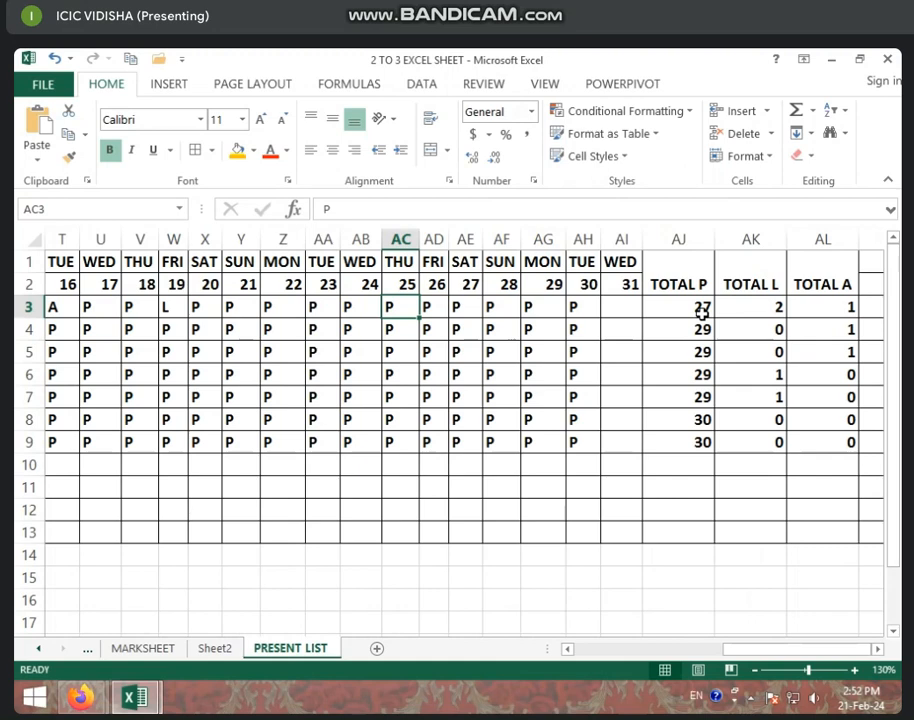
{"action": "left_click", "coordinate": [535, 306]}
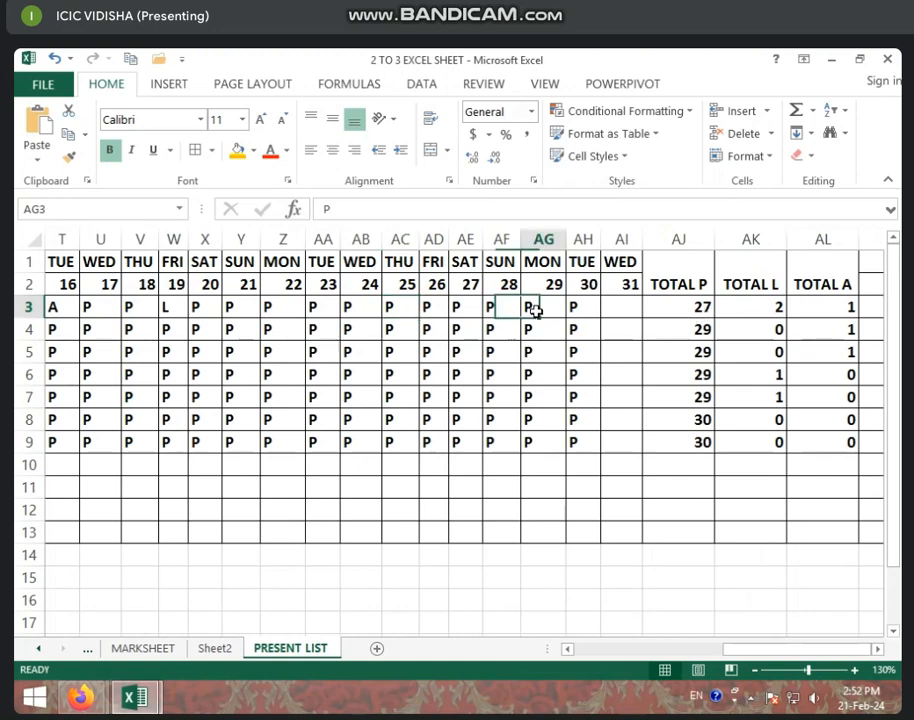
{"action": "type", "text": "L"}
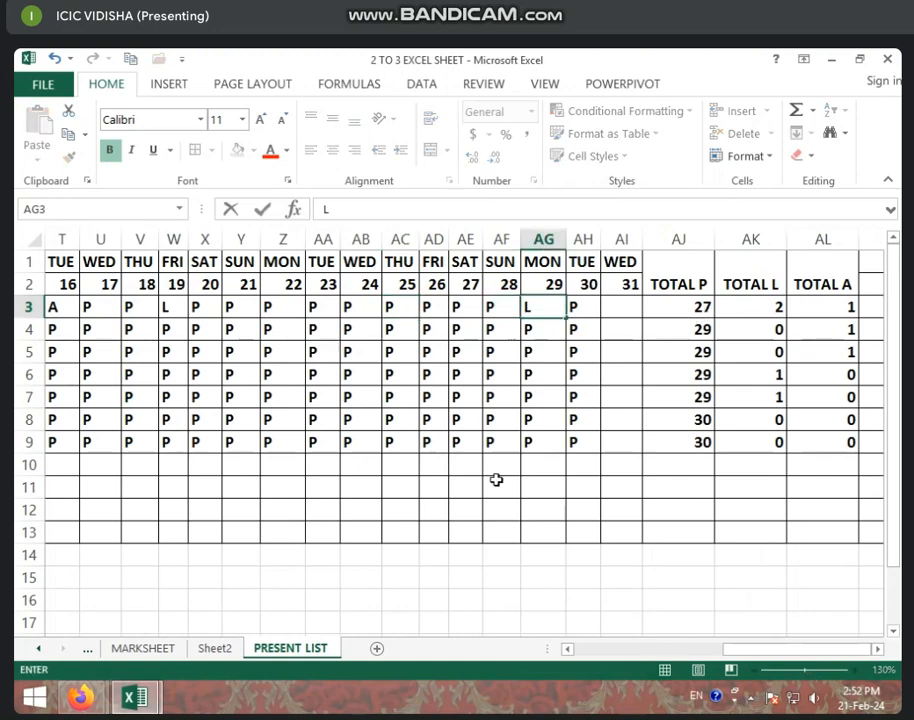
{"action": "key", "text": "Return"}
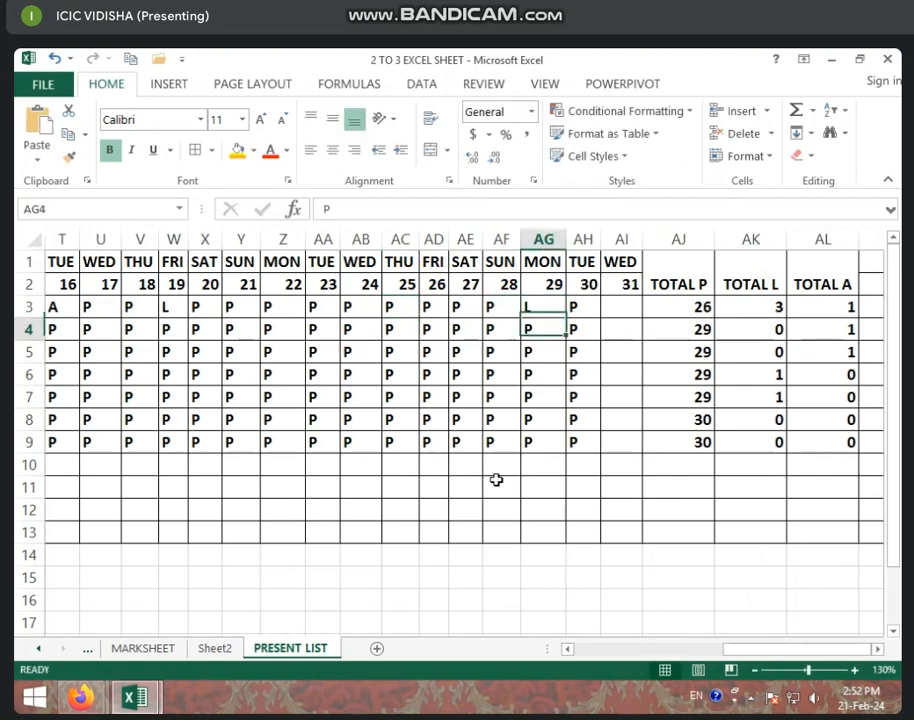
{"action": "left_click", "coordinate": [652, 306]}
{"action": "left_click", "coordinate": [771, 307]}
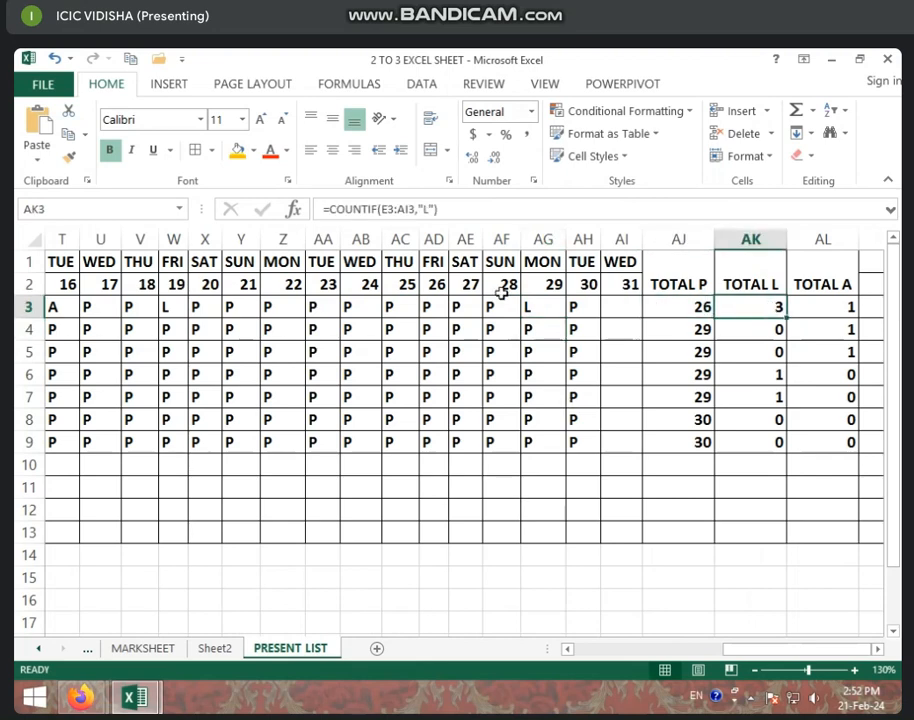
Step: Mark the second student A on day 27 (AE4)
{"action": "left_click", "coordinate": [473, 333]}
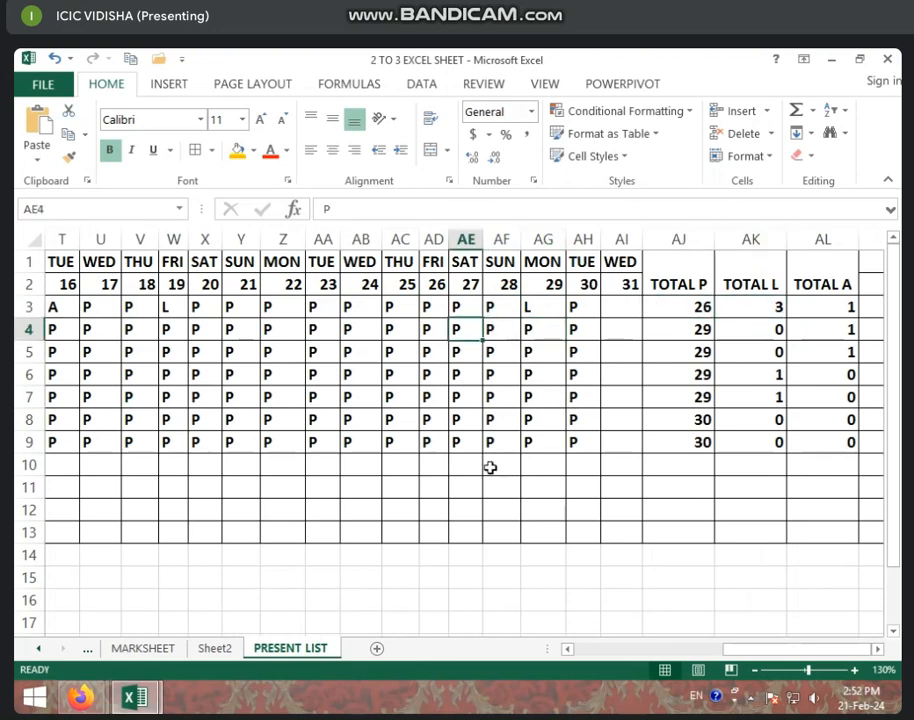
{"action": "type", "text": "A"}
{"action": "left_click", "coordinate": [500, 419]}
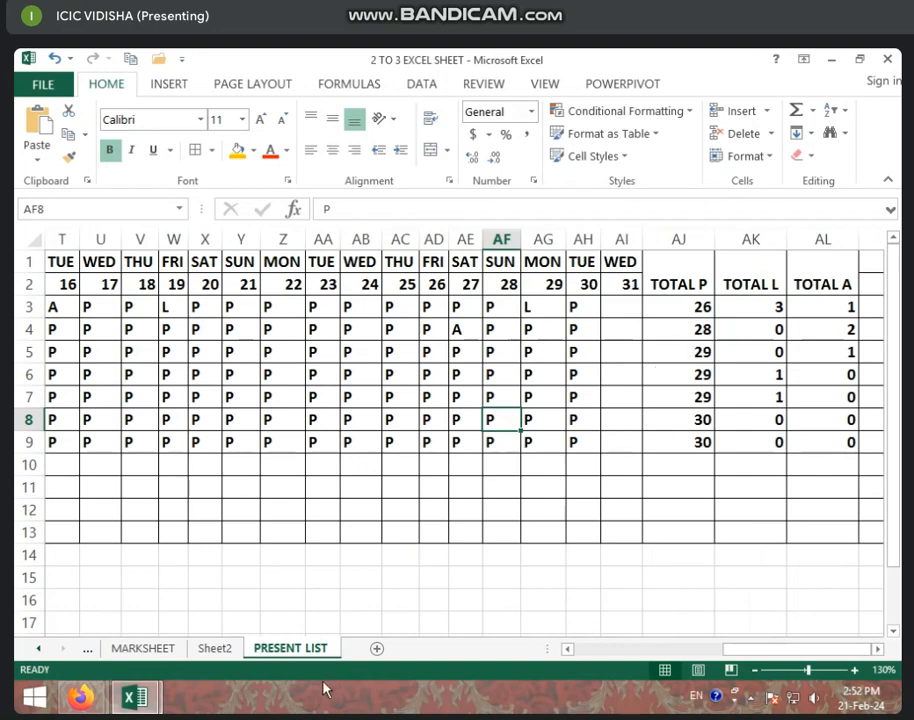
{"action": "left_click", "coordinate": [265, 524]}
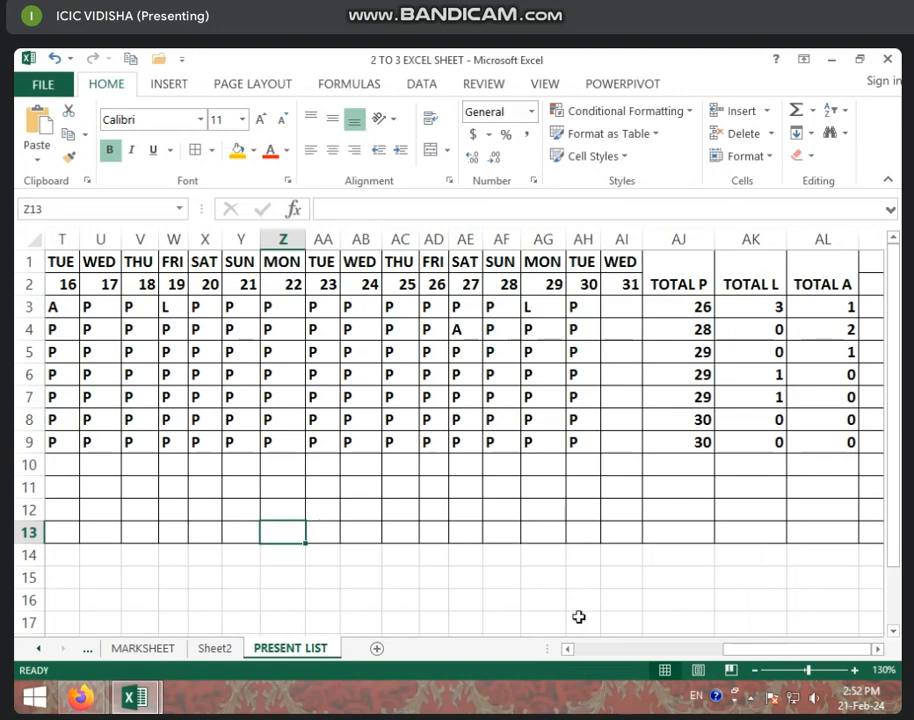
{"action": "left_click_drag", "start_coordinate": [789, 656], "coordinate": [641, 656]}
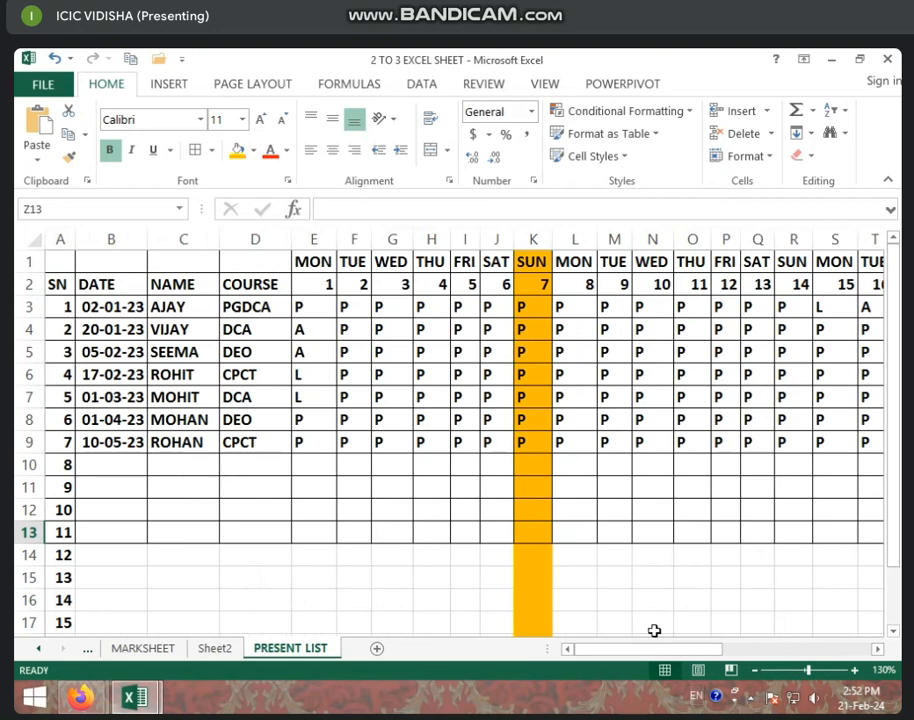
{"action": "left_click_drag", "start_coordinate": [649, 649], "coordinate": [820, 622]}
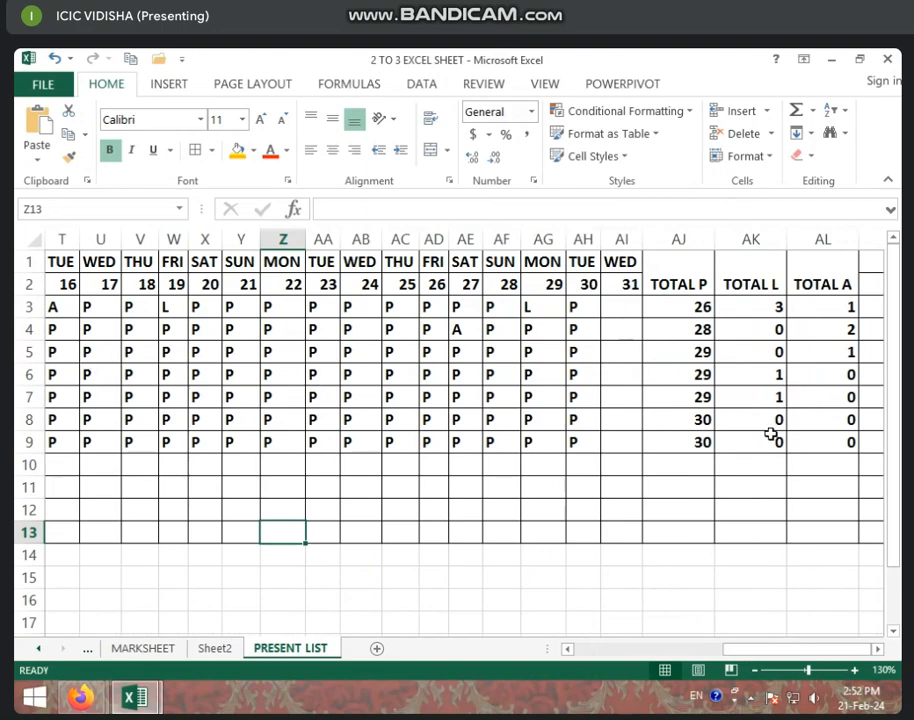
{"action": "left_click", "coordinate": [466, 419]}
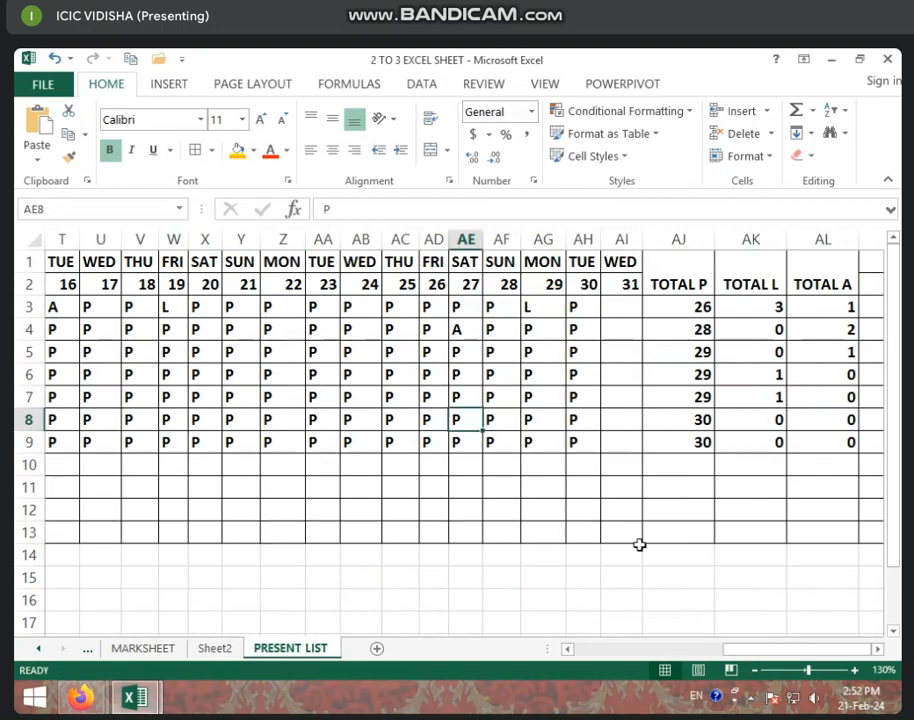
Step: Copy the entire PRESENT LIST sheet
{"action": "left_click", "coordinate": [752, 670]}
{"action": "left_click", "coordinate": [752, 670]}
{"action": "left_click", "coordinate": [752, 670]}
{"action": "left_click", "coordinate": [752, 670]}
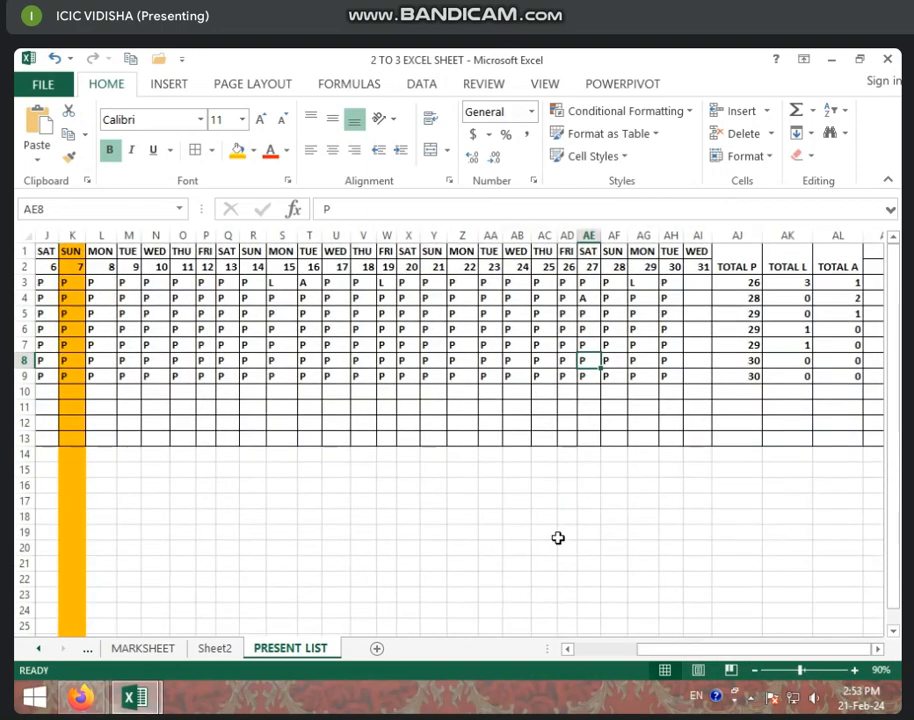
{"action": "left_click", "coordinate": [32, 239]}
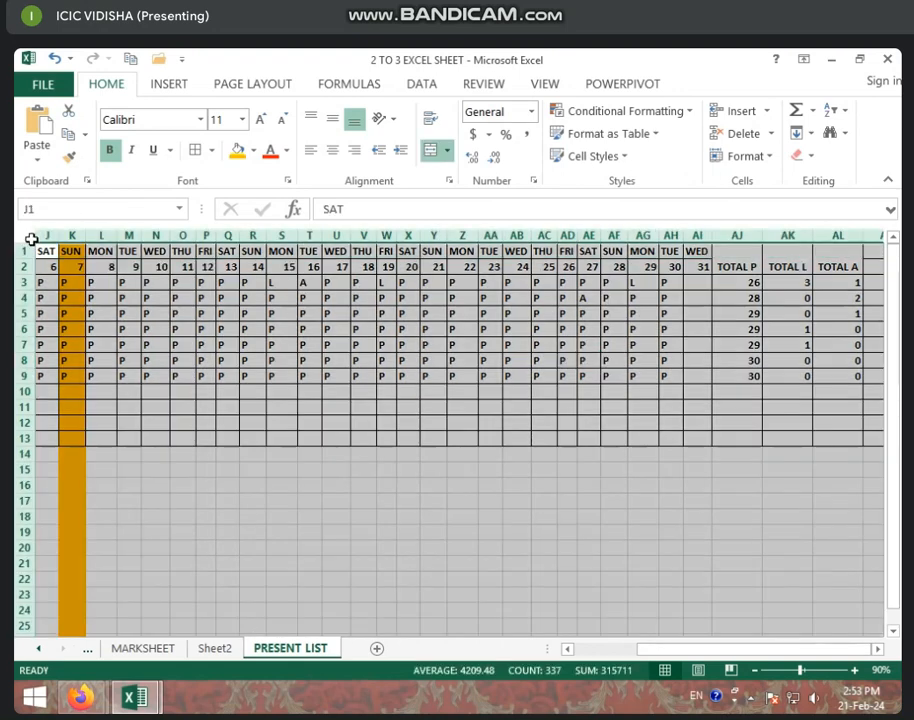
{"action": "key", "text": "ctrl+c"}
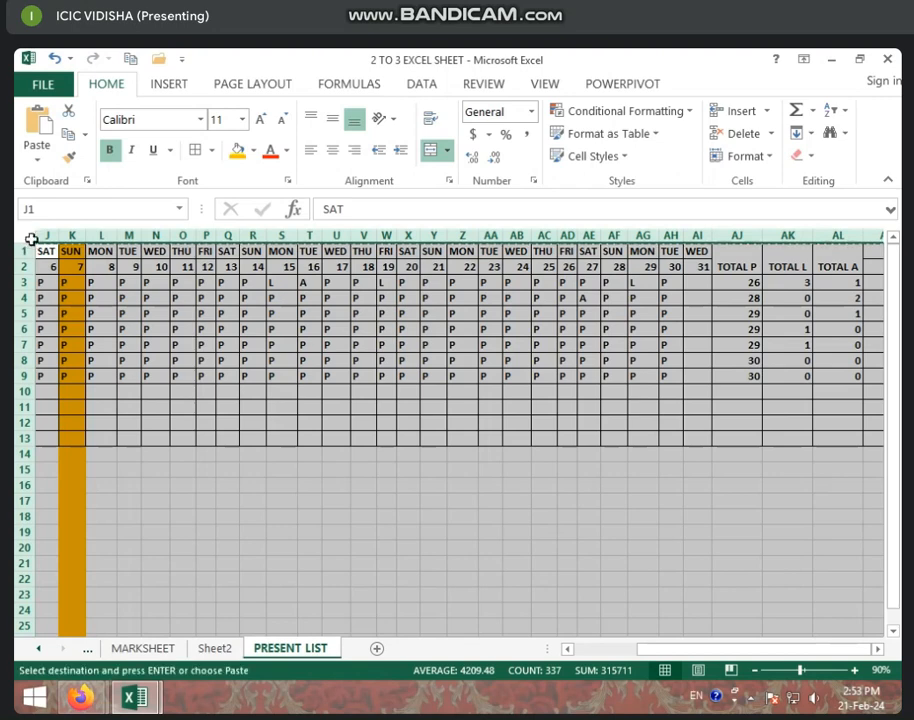
Step: Add a new worksheet and rename it FEB . 2024
{"action": "left_click", "coordinate": [377, 648]}
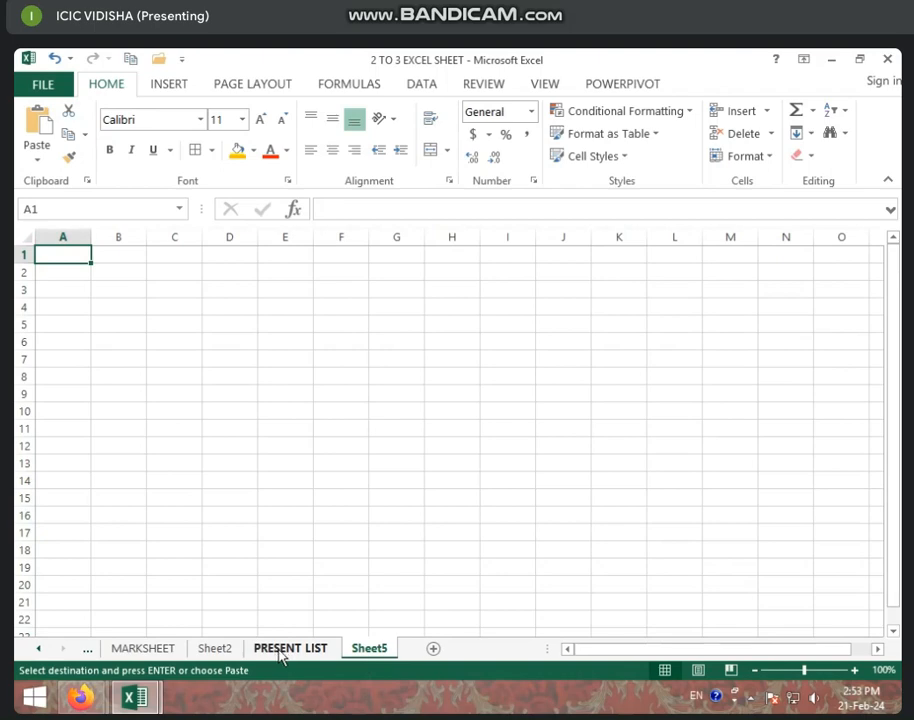
{"action": "right_click", "coordinate": [374, 650]}
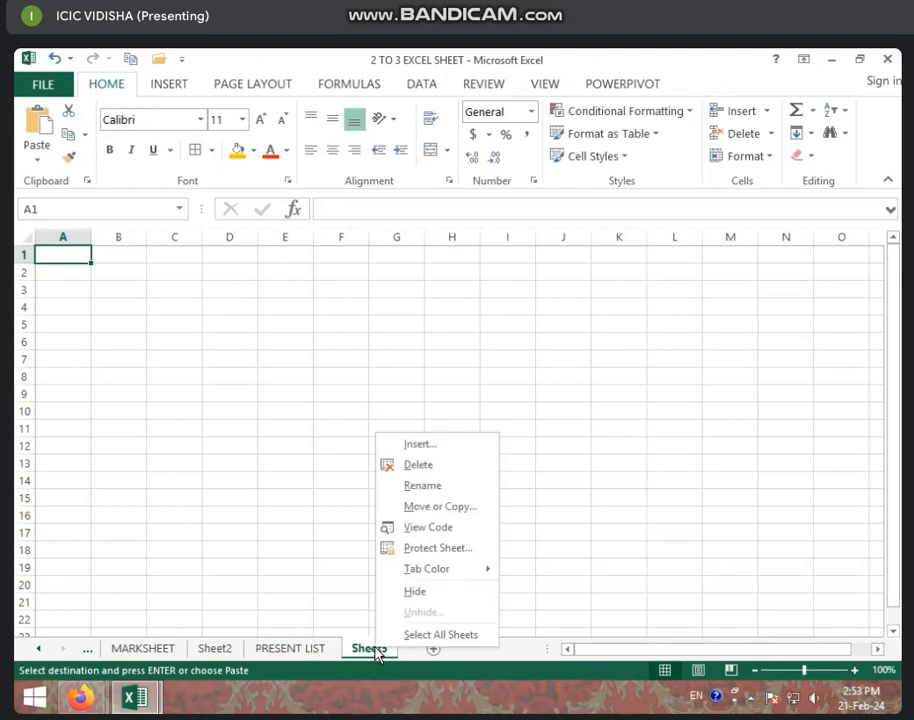
{"action": "left_click", "coordinate": [440, 485]}
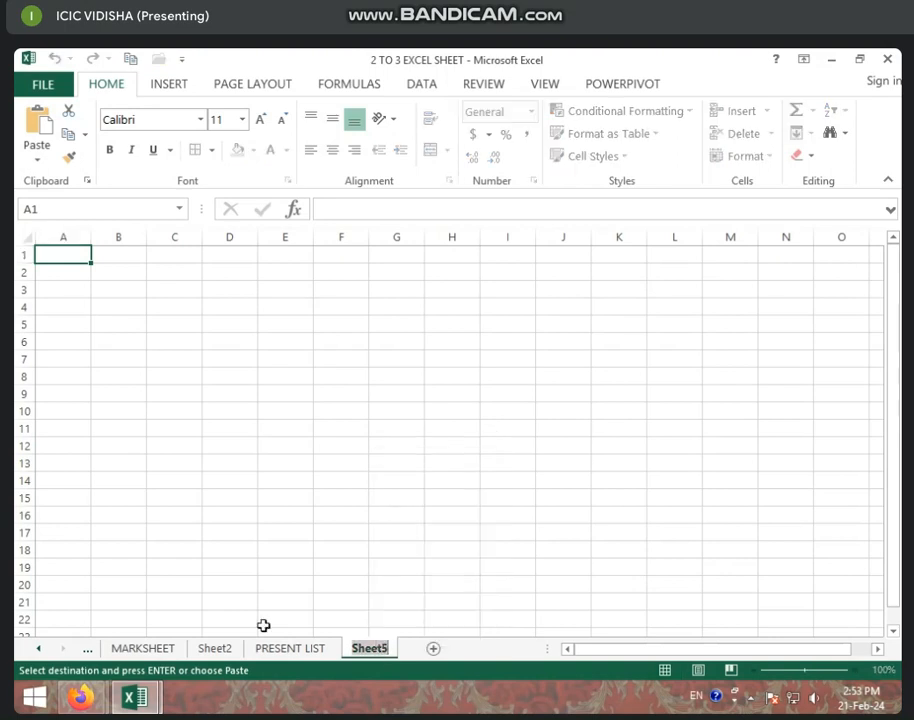
{"action": "type", "text": "FE"}
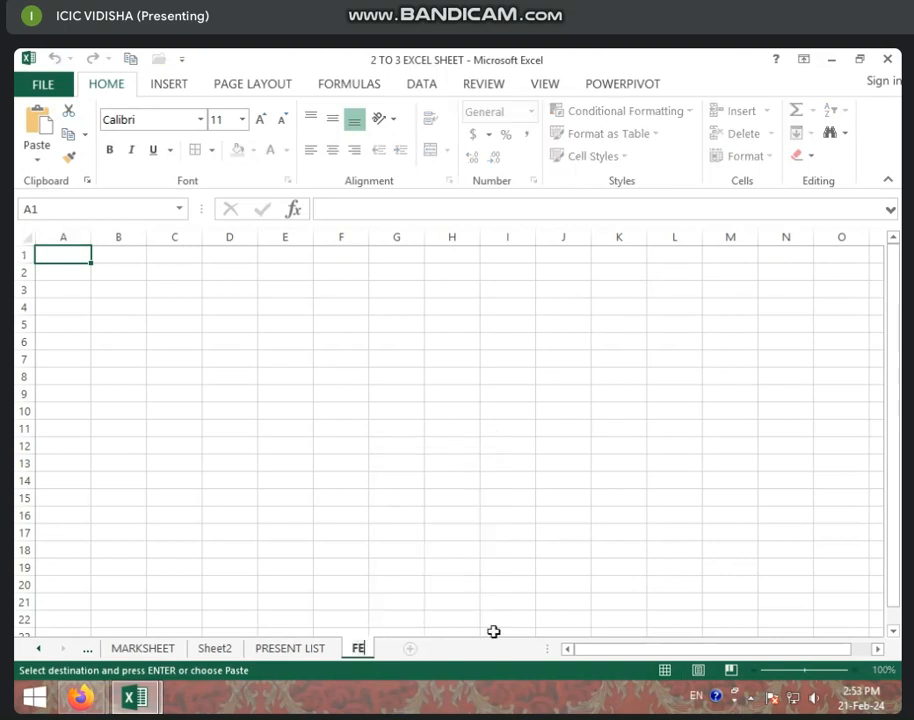
{"action": "type", "text": "B . "}
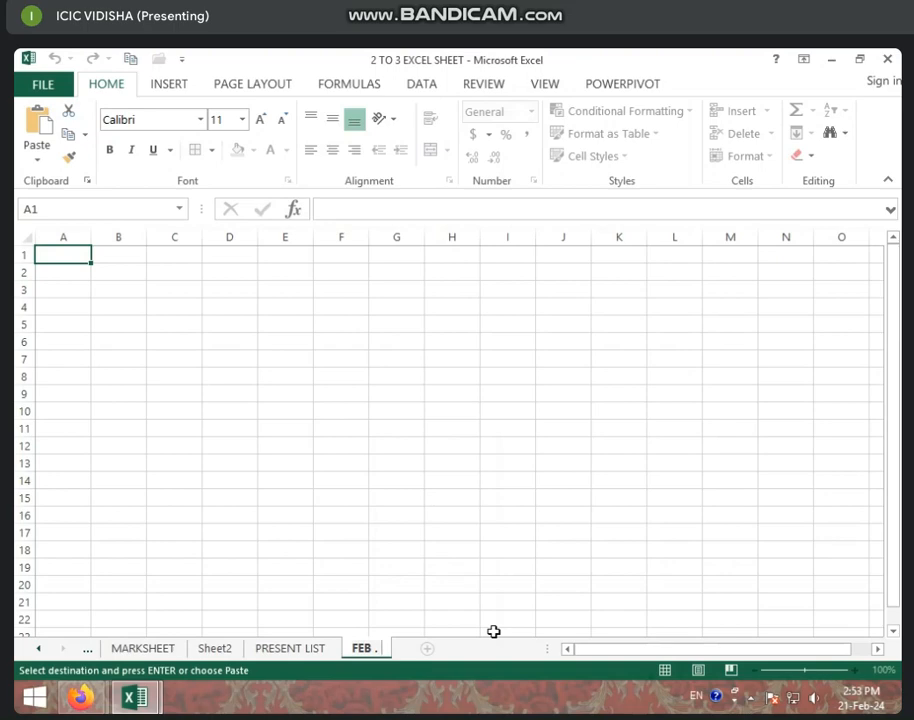
{"action": "type", "text": "2024"}
{"action": "key", "text": "Return"}
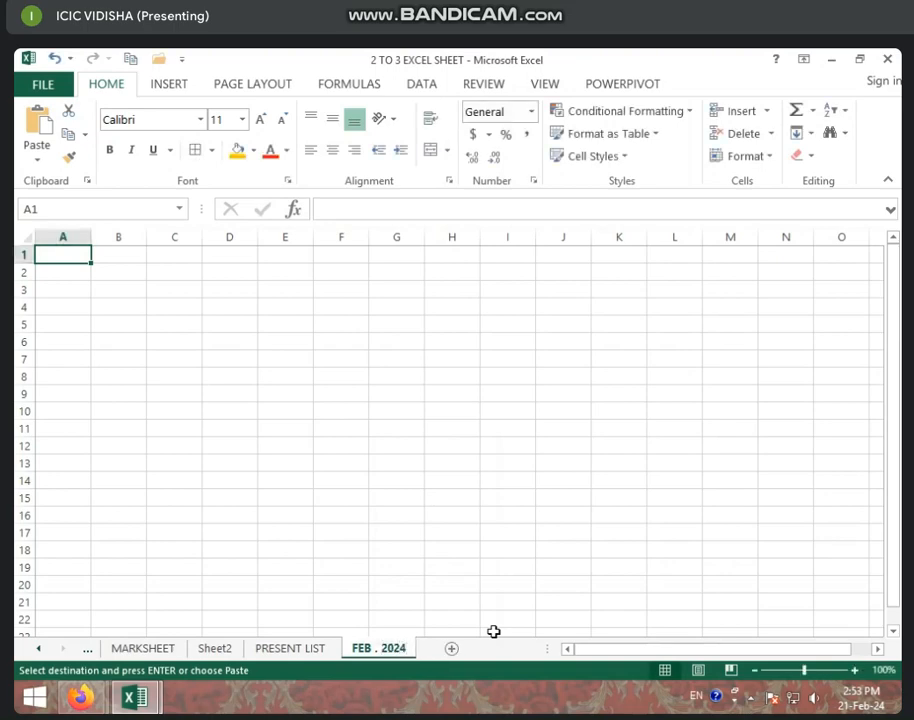
Step: Paste the copied attendance sheet over the whole FEB . 2024 sheet and compare it with PRESENT LIST
{"action": "left_click", "coordinate": [23, 237]}
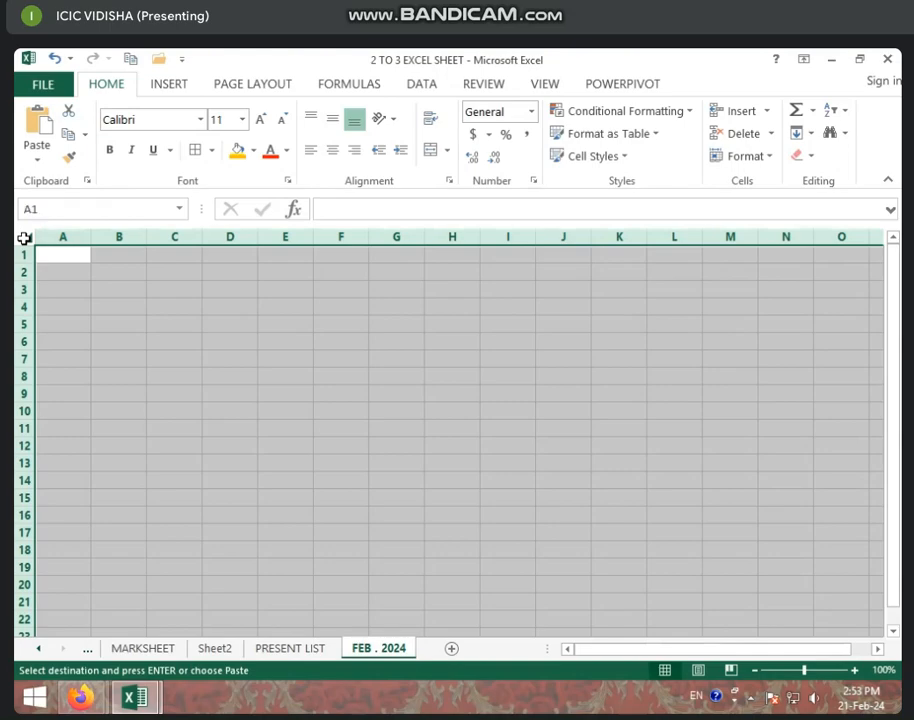
{"action": "key", "text": "ctrl+v"}
{"action": "left_click", "coordinate": [333, 359]}
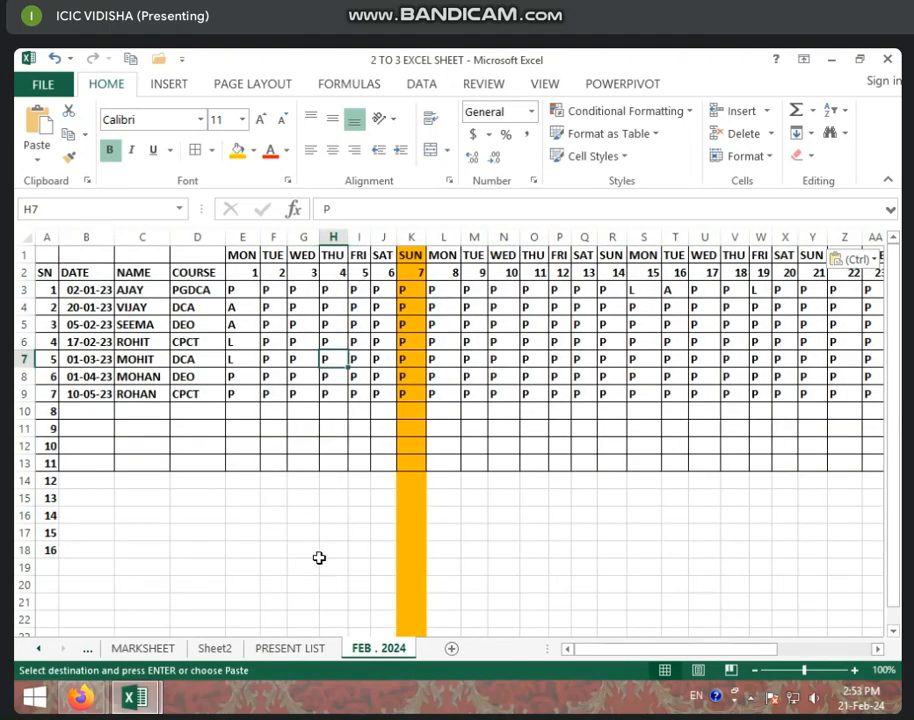
{"action": "left_click", "coordinate": [286, 652]}
{"action": "left_click", "coordinate": [386, 652]}
{"action": "left_click_drag", "start_coordinate": [250, 272], "coordinate": [241, 288]}
{"action": "left_click", "coordinate": [243, 289]}
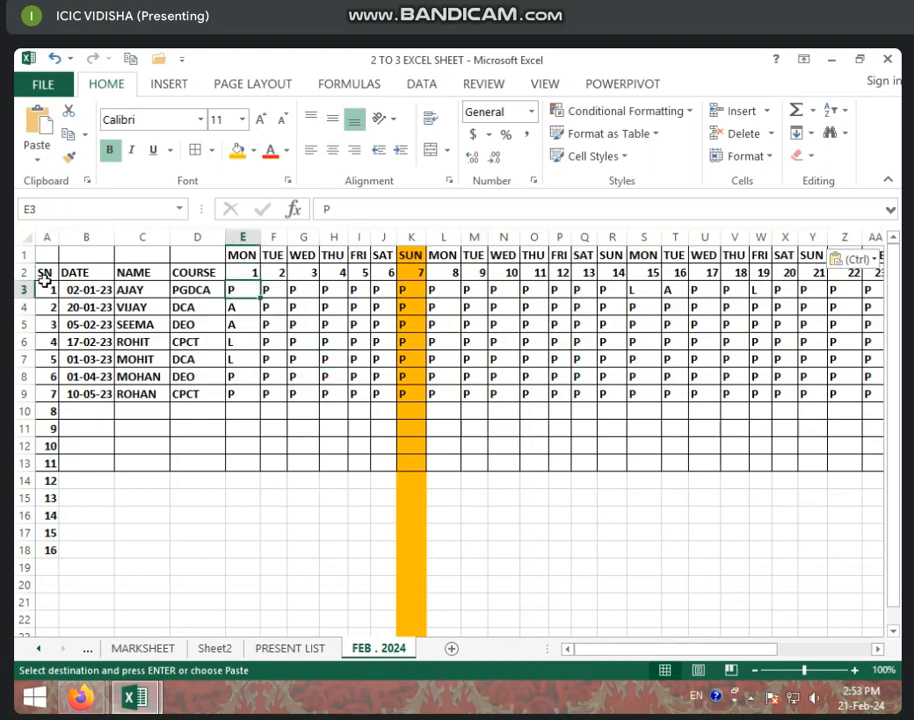
Step: Fill the whole heading row 2 of the FEB . 2024 sheet with orange
{"action": "left_click", "coordinate": [24, 273]}
{"action": "left_click", "coordinate": [240, 152]}
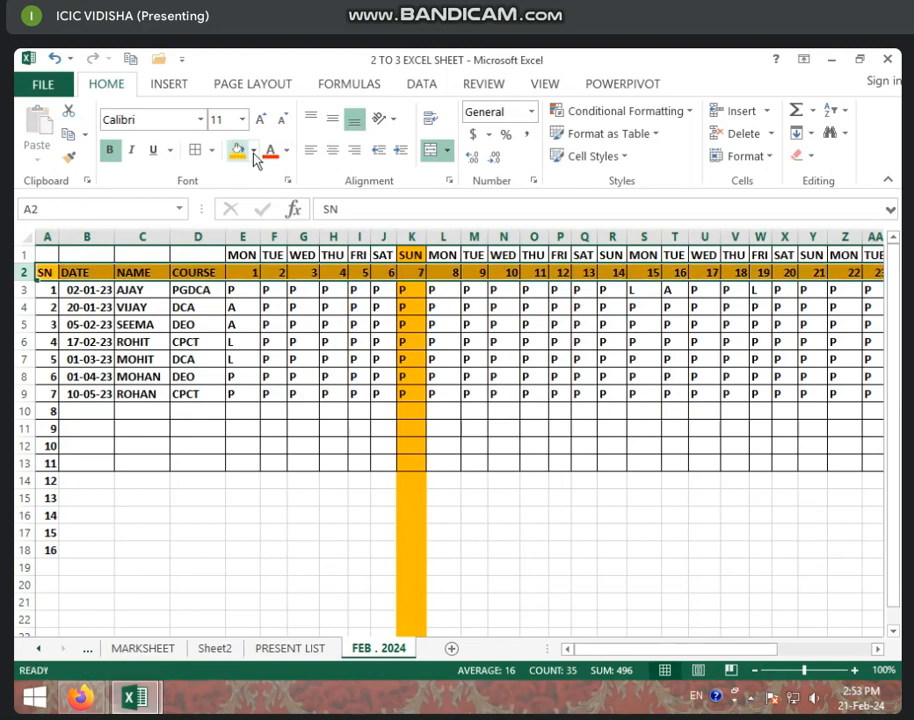
{"action": "left_click", "coordinate": [339, 372]}
Step: Clear all attendance marks in E3:AH11 and check the TOTAL P, TOTAL L and TOTAL A columns
{"action": "left_click_drag", "start_coordinate": [242, 290], "coordinate": [655, 421]}
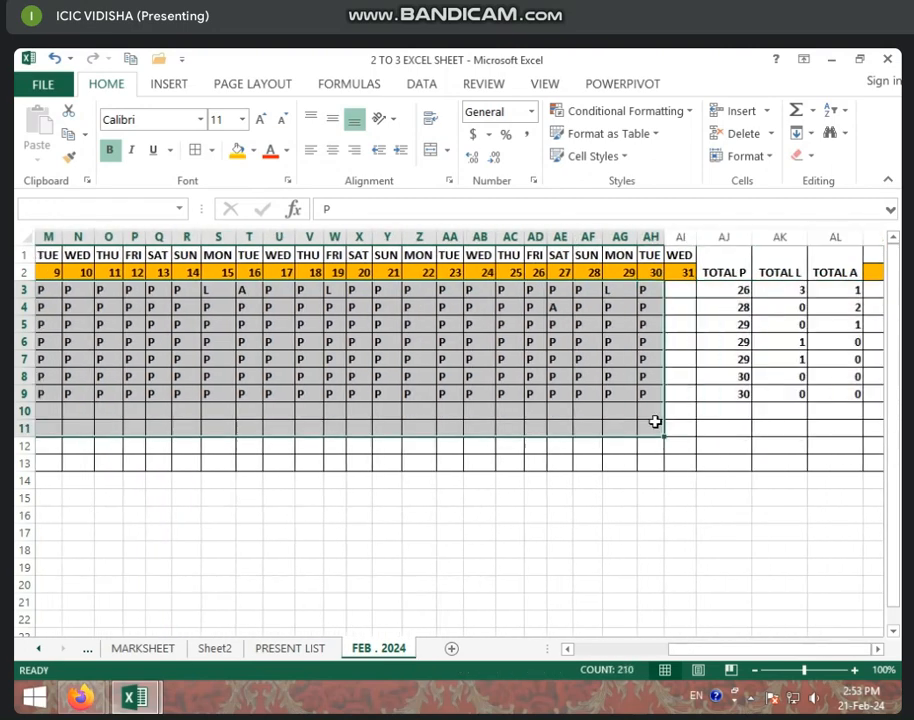
{"action": "key", "text": "Delete"}
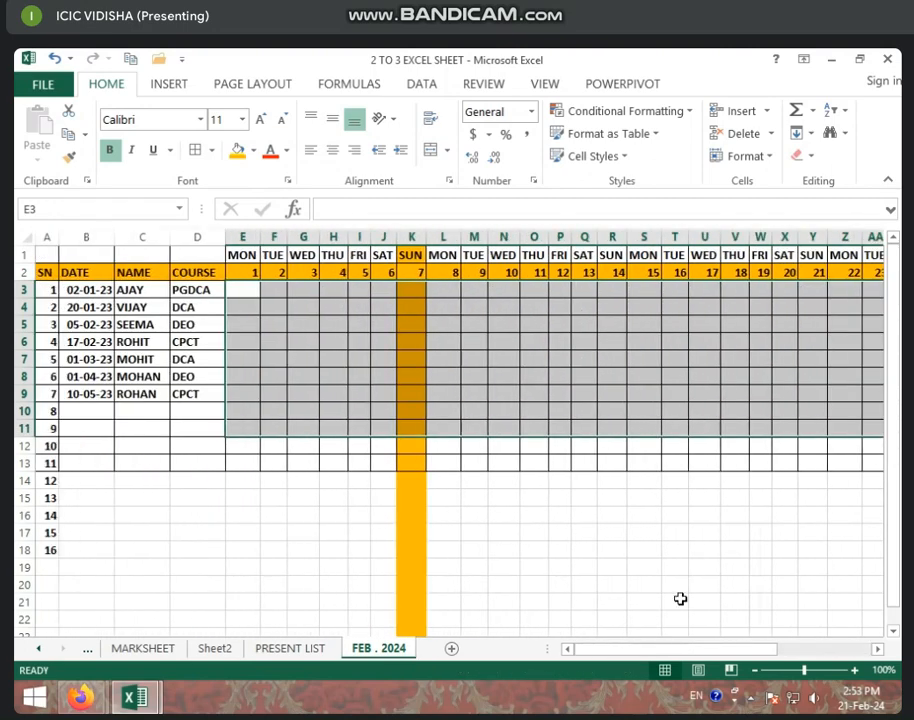
{"action": "left_click_drag", "start_coordinate": [683, 652], "coordinate": [826, 655]}
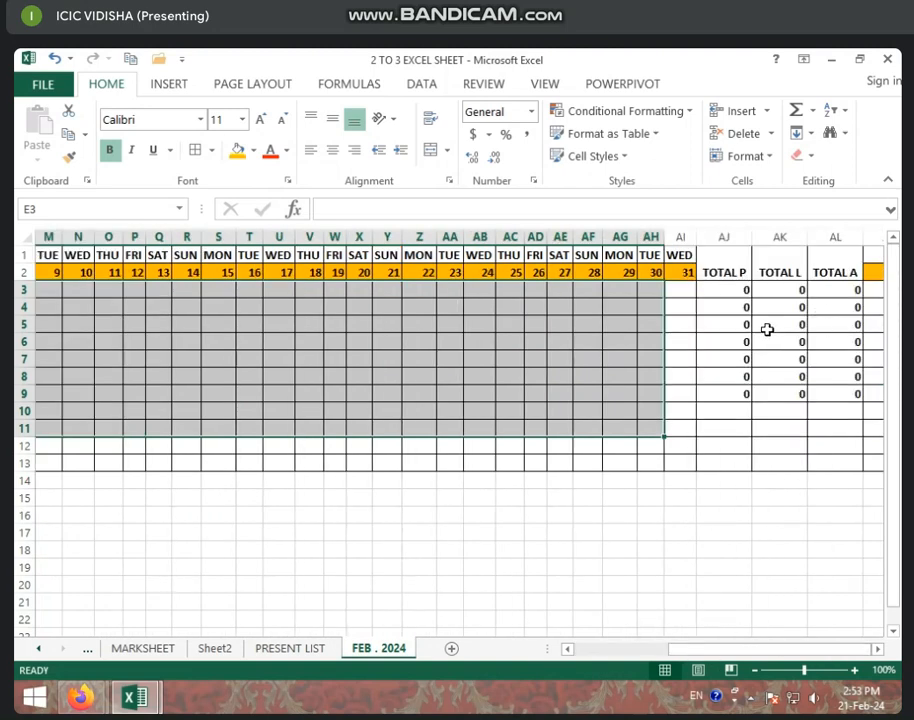
Step: Test the total formulas by marking the second student P on day 26 (AD4), and clear that mark
{"action": "left_click", "coordinate": [541, 343]}
{"action": "left_click", "coordinate": [530, 300]}
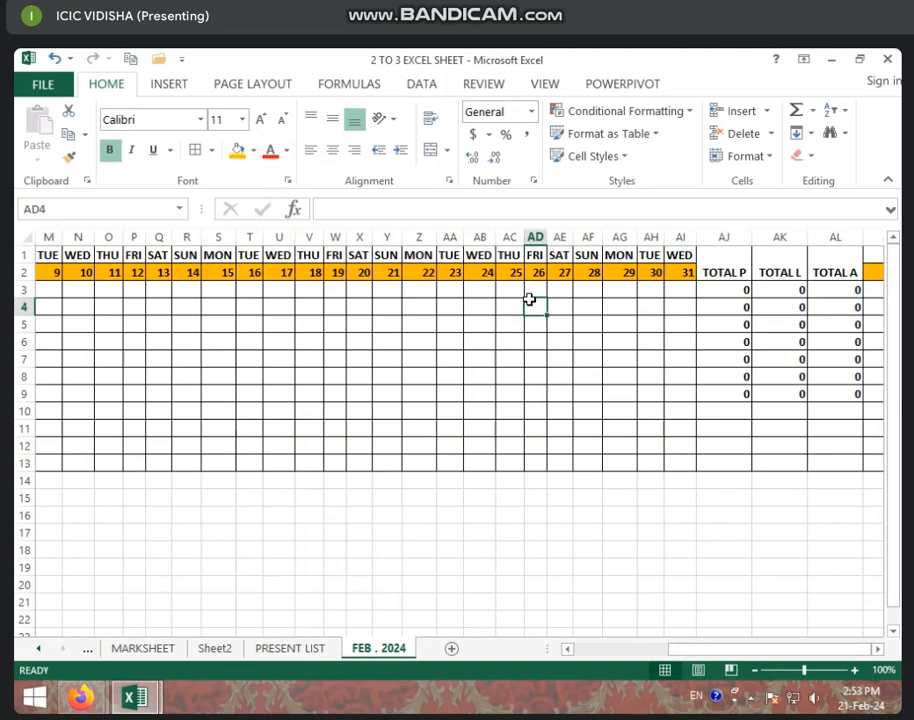
{"action": "type", "text": "P"}
{"action": "key", "text": "Return"}
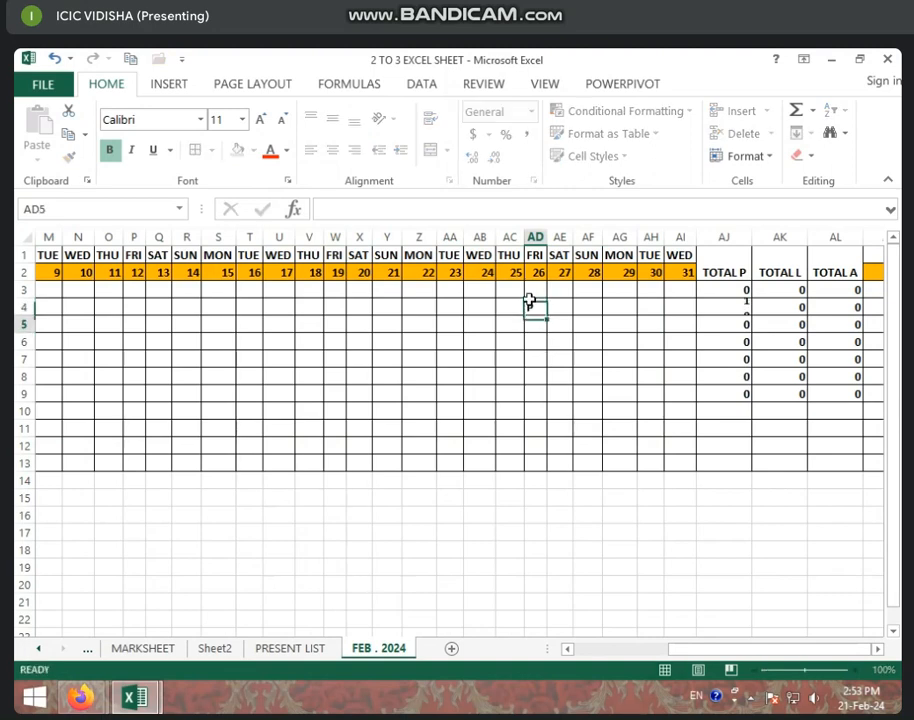
{"action": "left_click", "coordinate": [535, 305]}
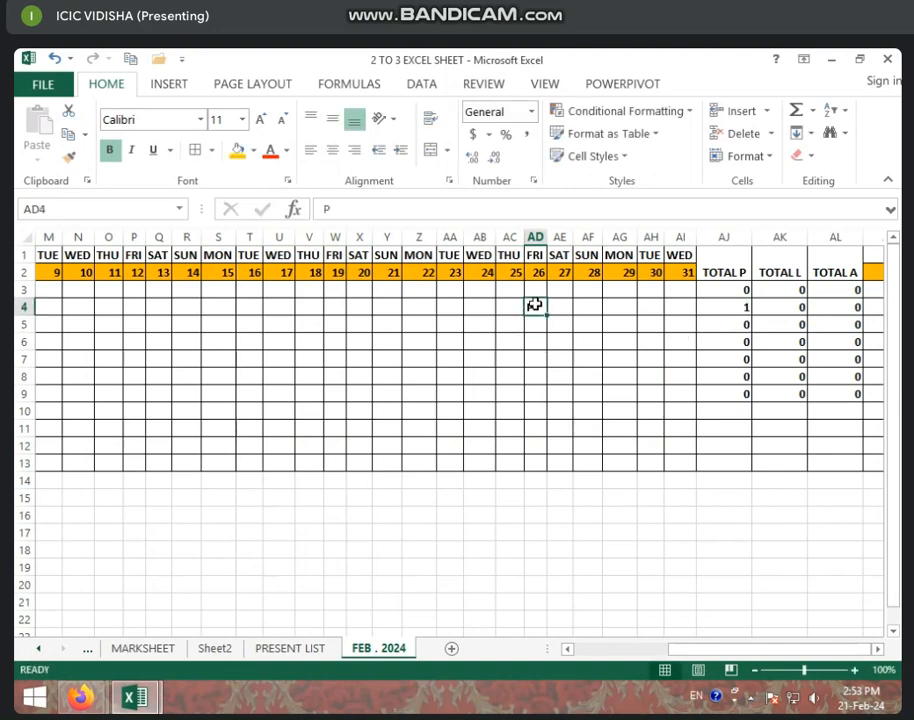
{"action": "key", "text": "Delete"}
{"action": "left_click_drag", "start_coordinate": [686, 650], "coordinate": [583, 657]}
{"action": "left_click_drag", "start_coordinate": [128, 290], "coordinate": [138, 394]}
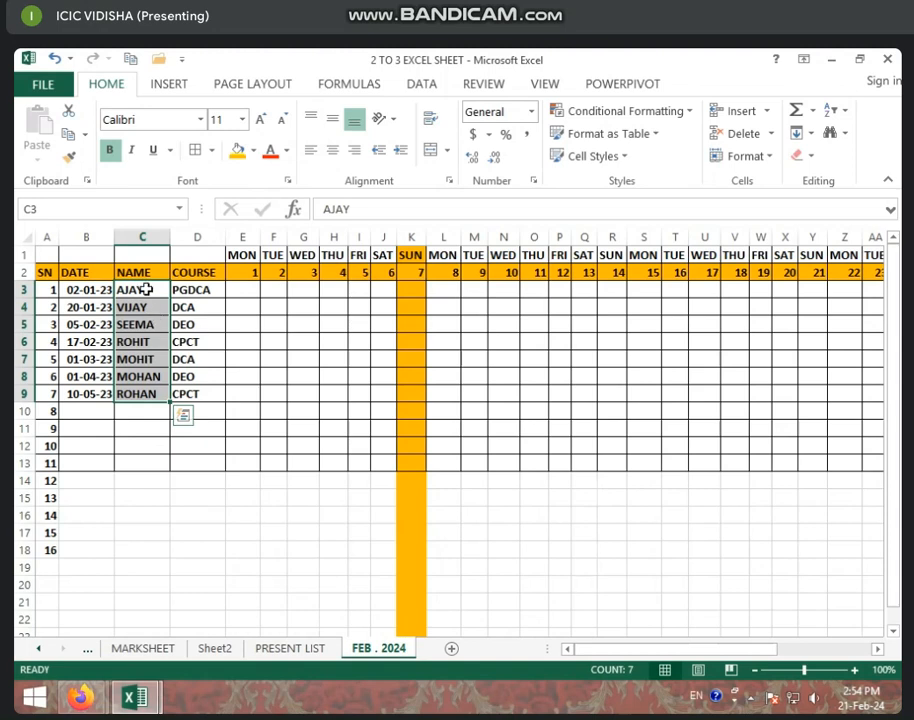
{"action": "left_click", "coordinate": [146, 289]}
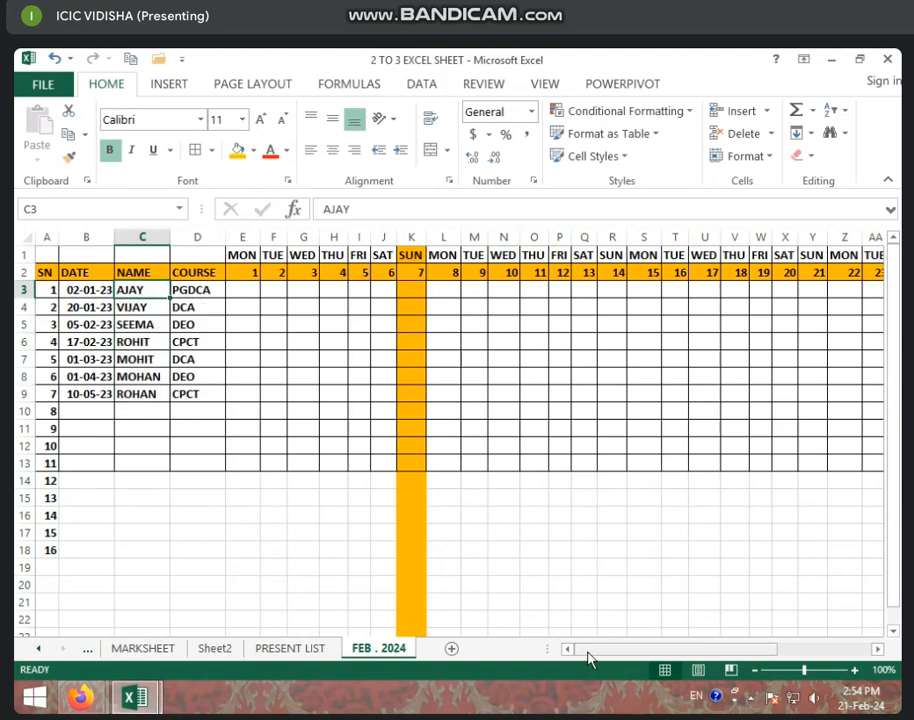
{"action": "left_click_drag", "start_coordinate": [590, 650], "coordinate": [707, 656]}
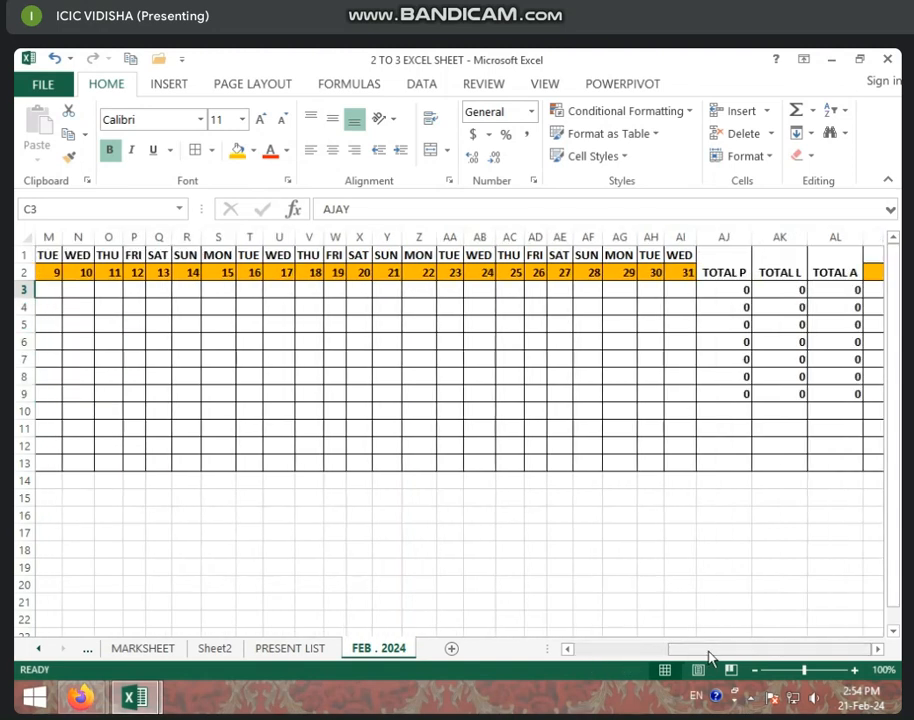